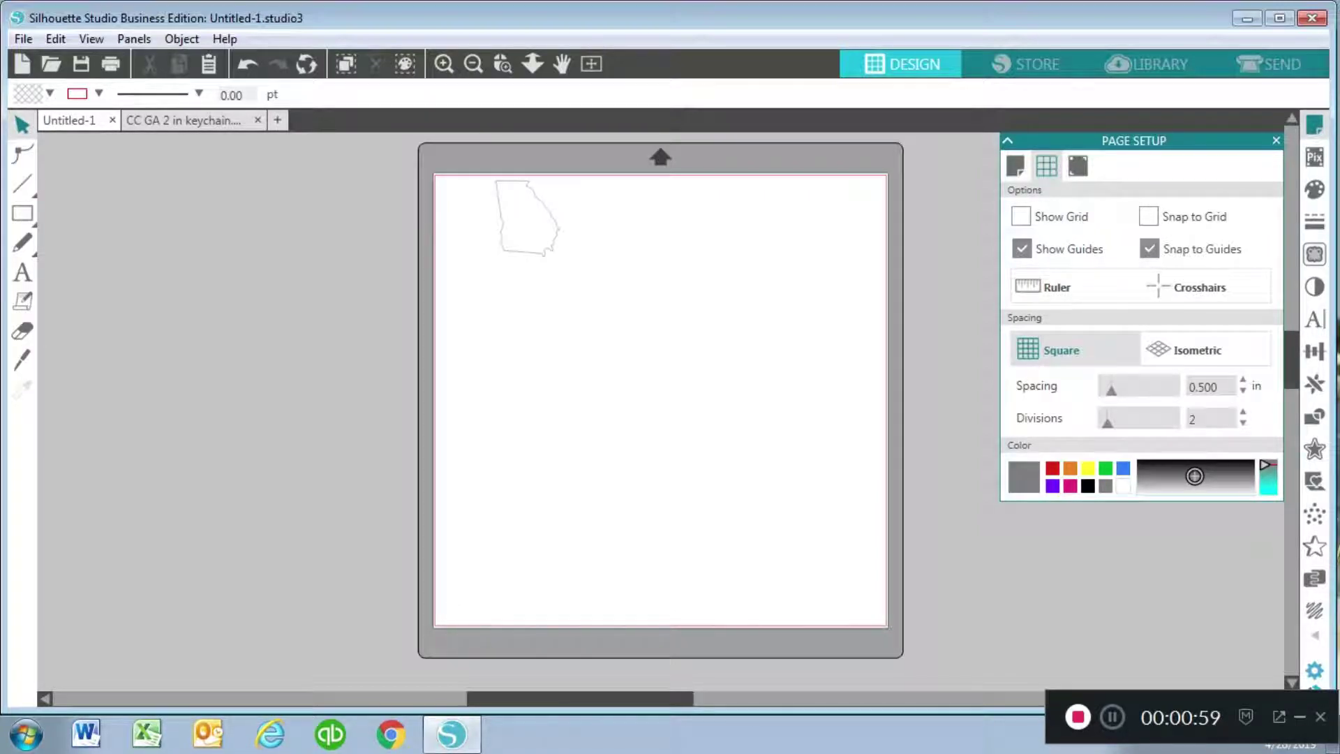
# - Color the Georgia state shape bright green and add the text P near the middle of the page
pyautogui.click(527, 218)
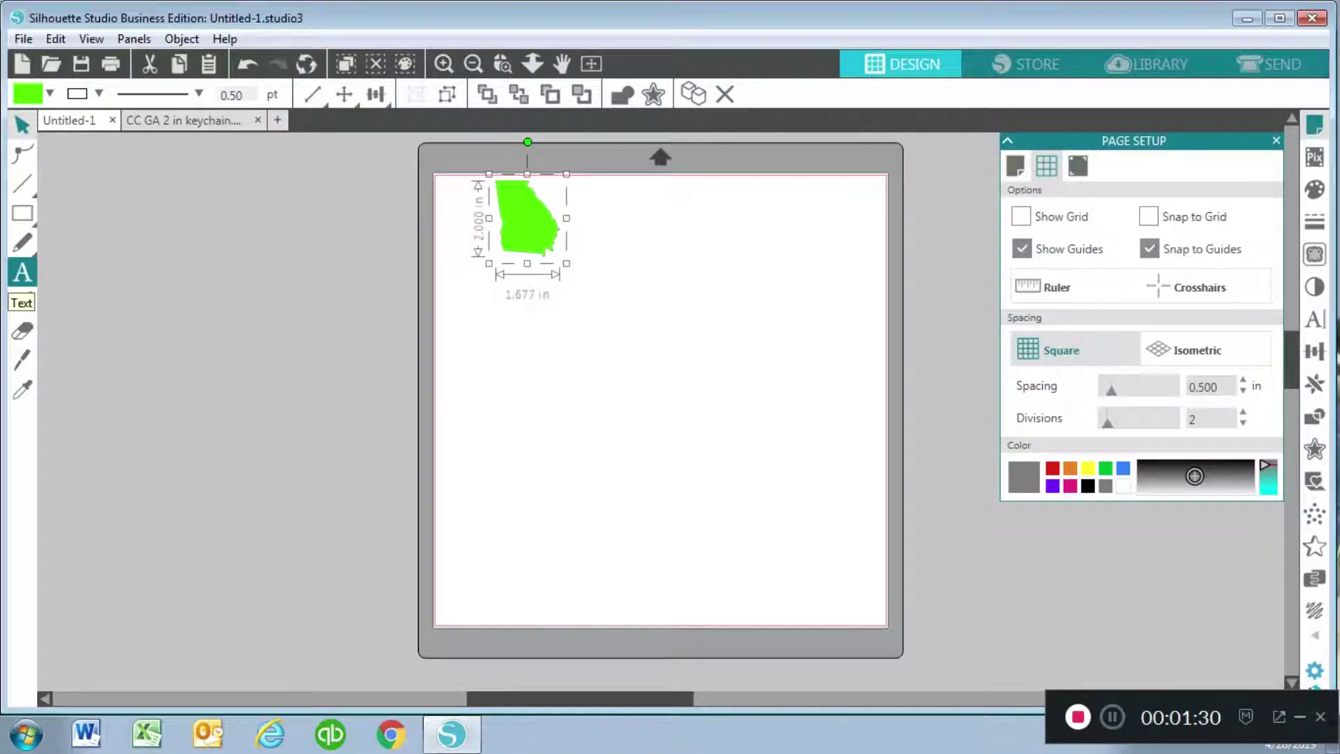
pyautogui.click(23, 272)
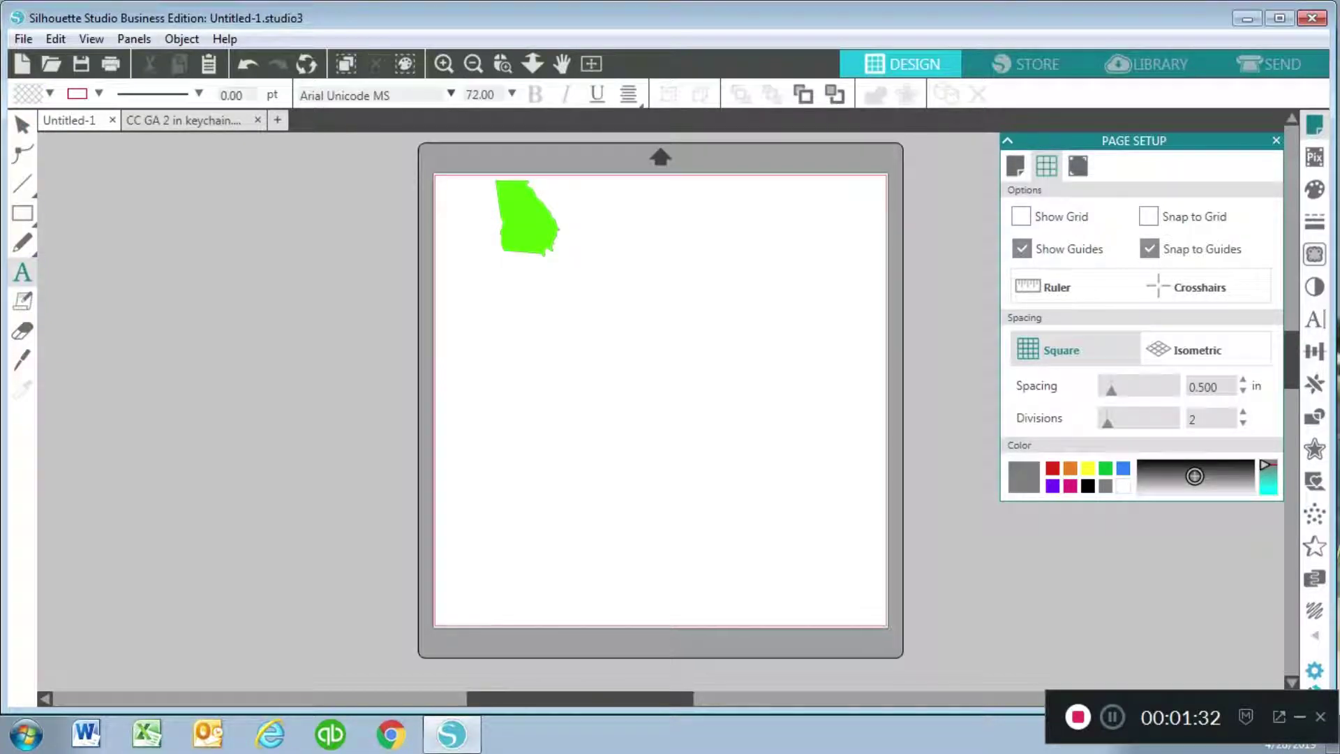
pyautogui.click(607, 336)
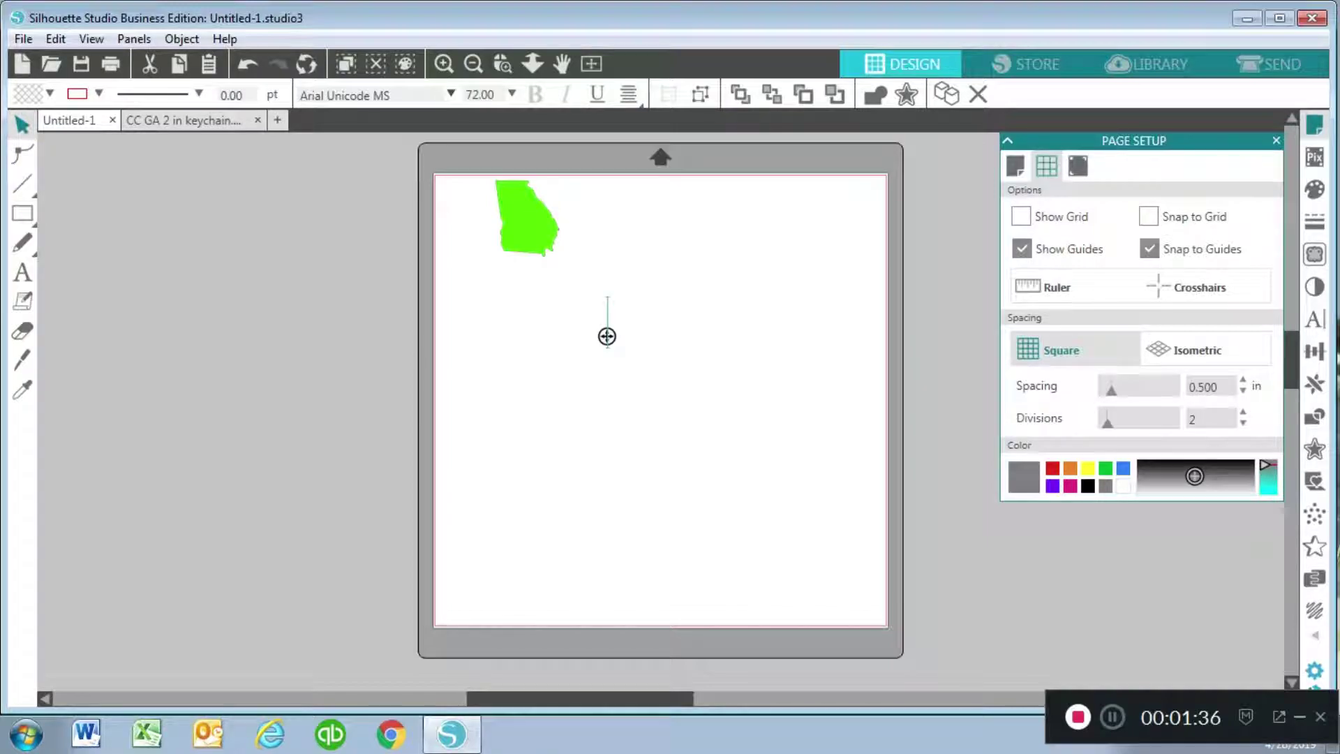
pyautogui.write('D')
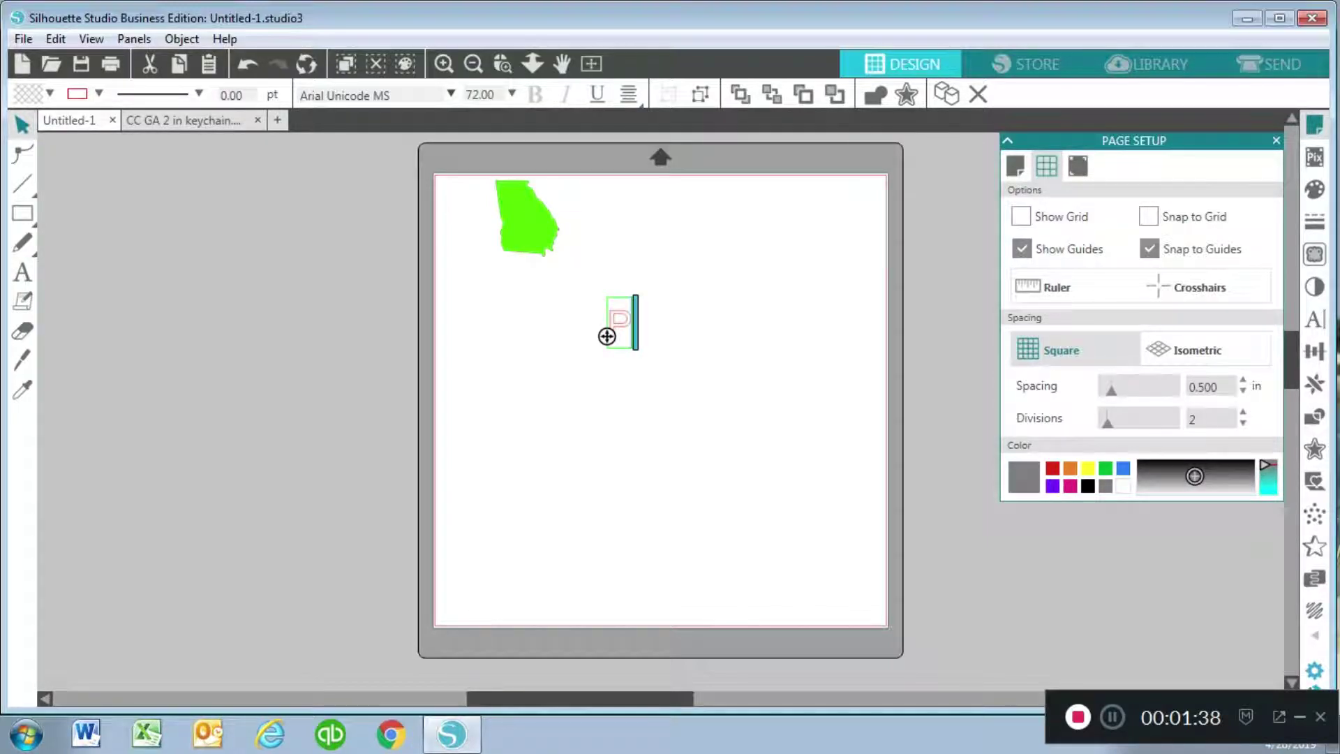
pyautogui.press('Escape')
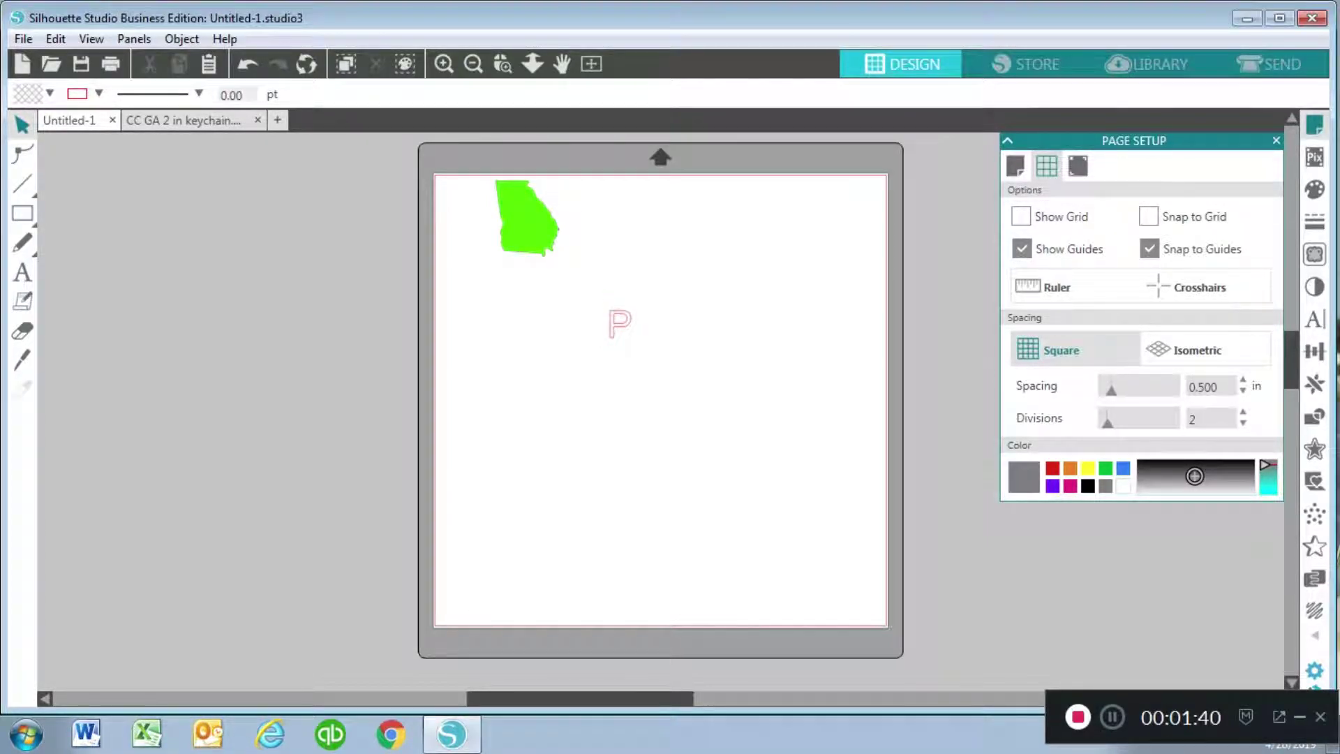
# - Fill the letter P with pink and enlarge it proportionally to about 1.24 by 2.49 in
pyautogui.click(619, 323)
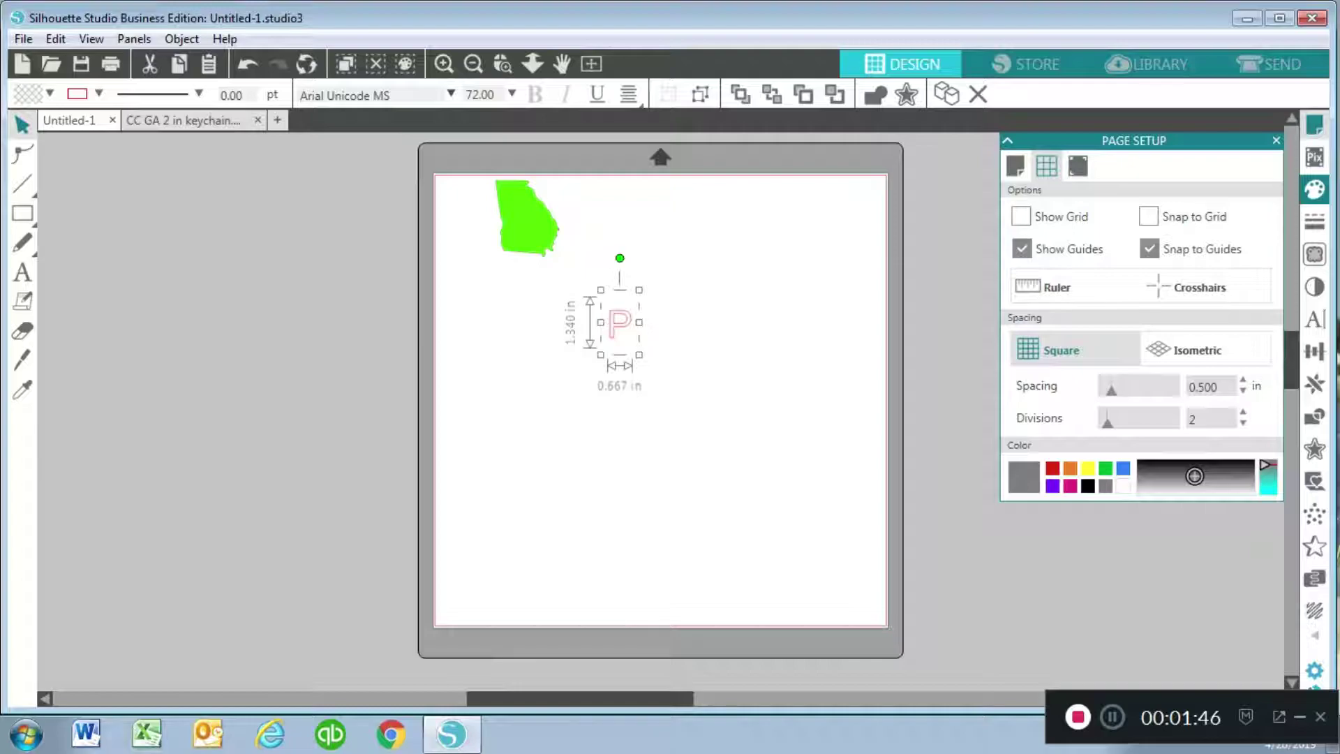
pyautogui.click(1315, 190)
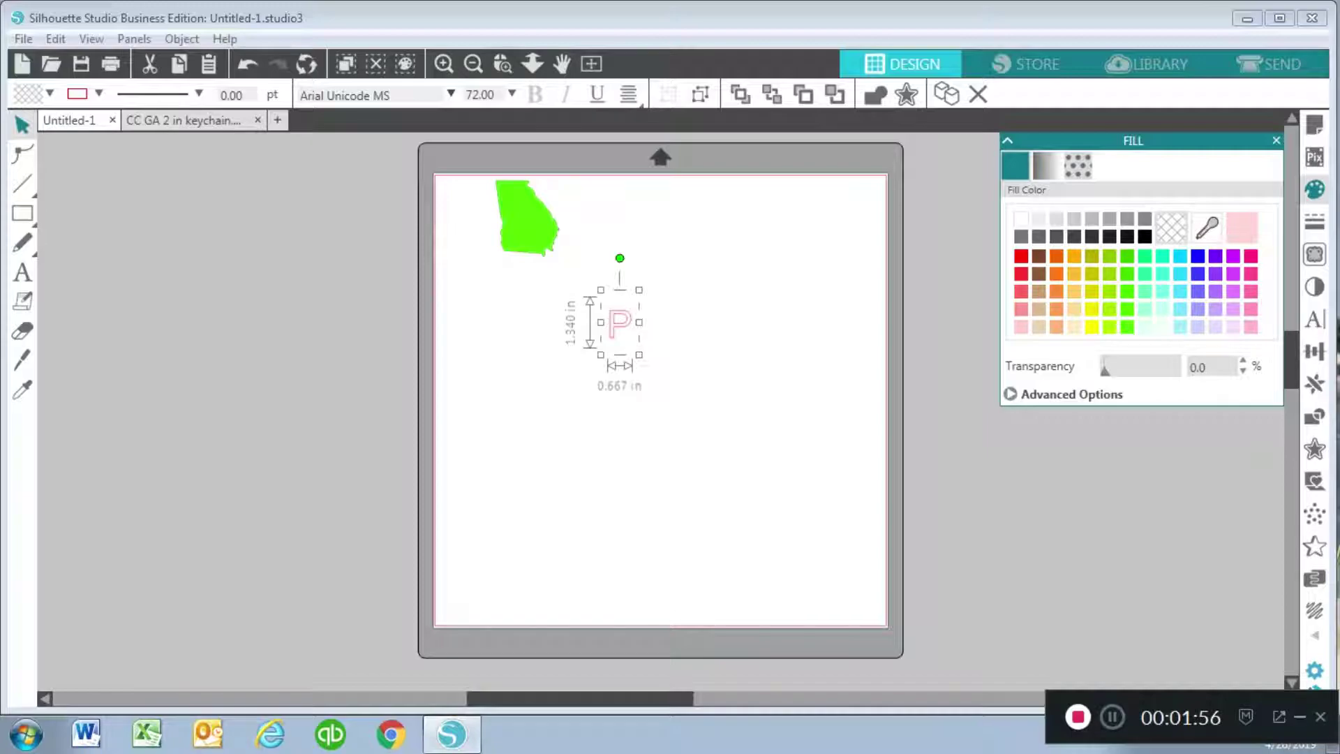
pyautogui.click(1251, 308)
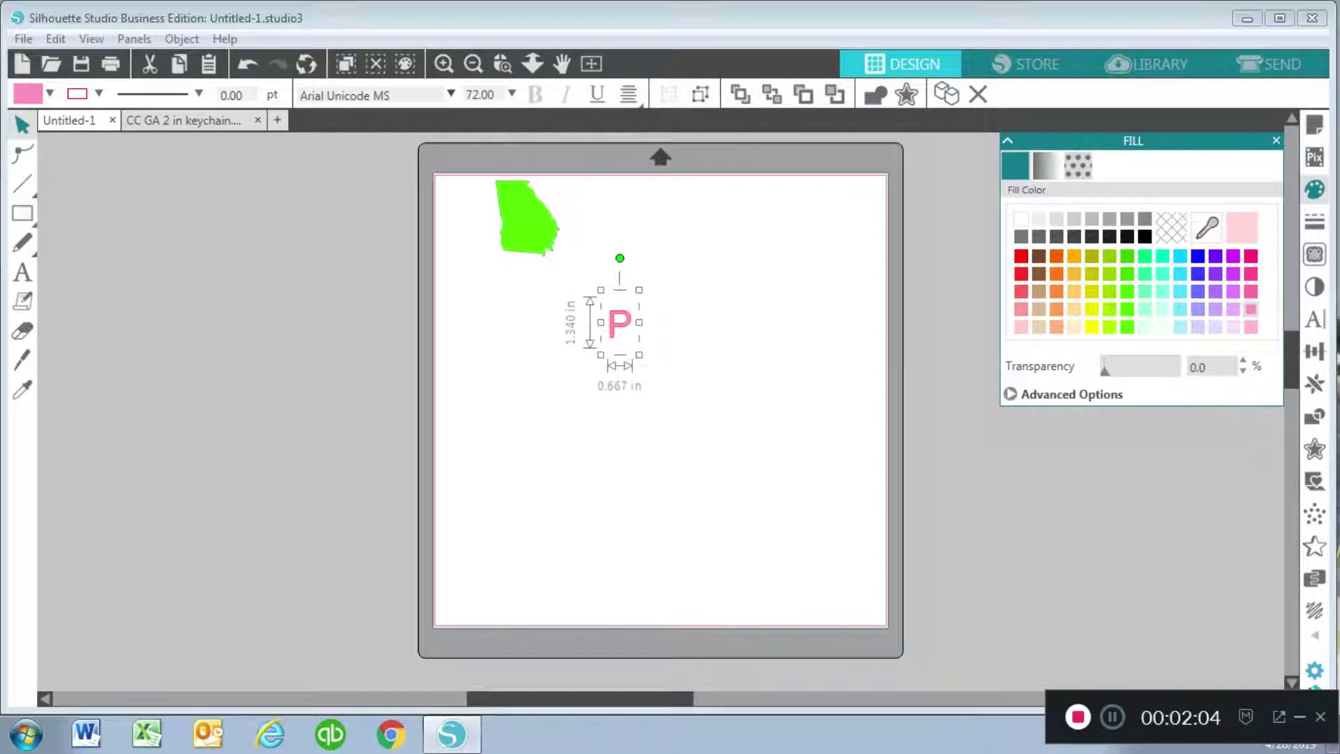
pyautogui.moveTo(639, 355); pyautogui.dragTo(660, 398)
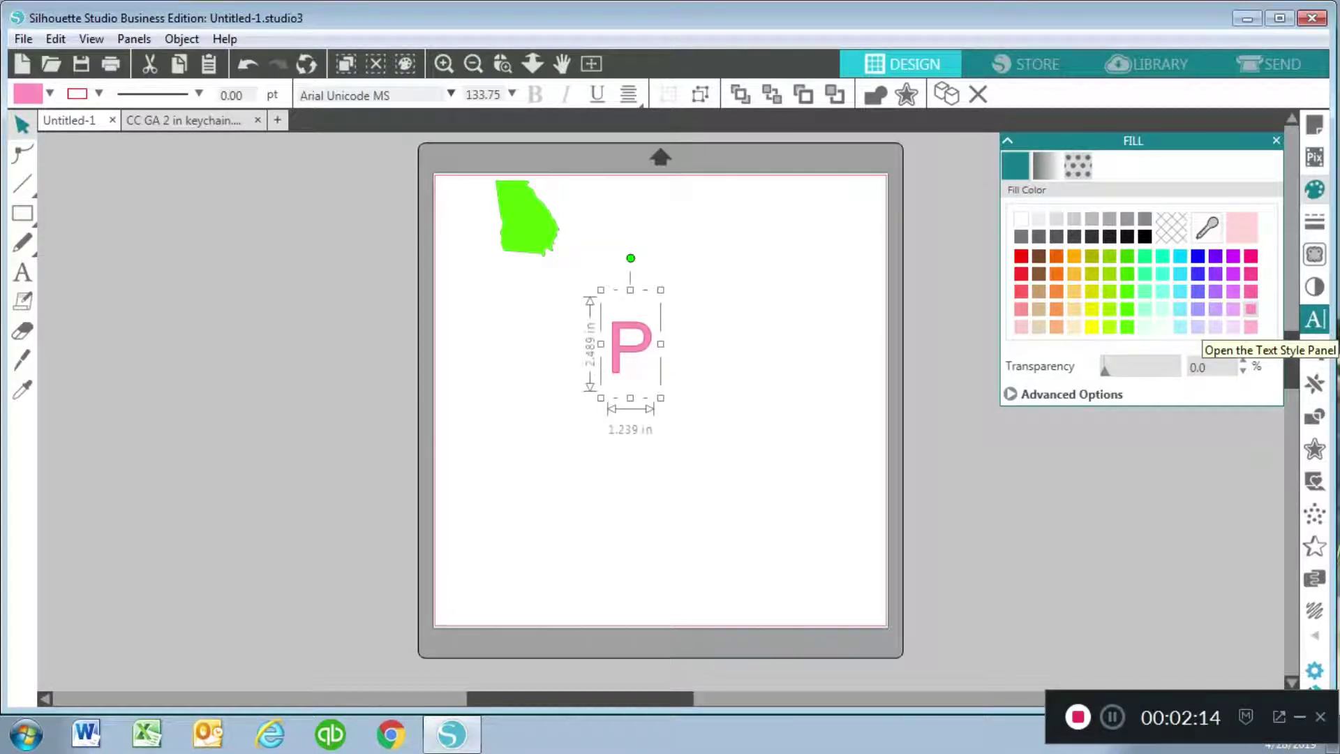
# - Try out several fonts on the letter P, including Courier New, Allana, Alyssum Blossom and Amalyara
pyautogui.click(1316, 319)
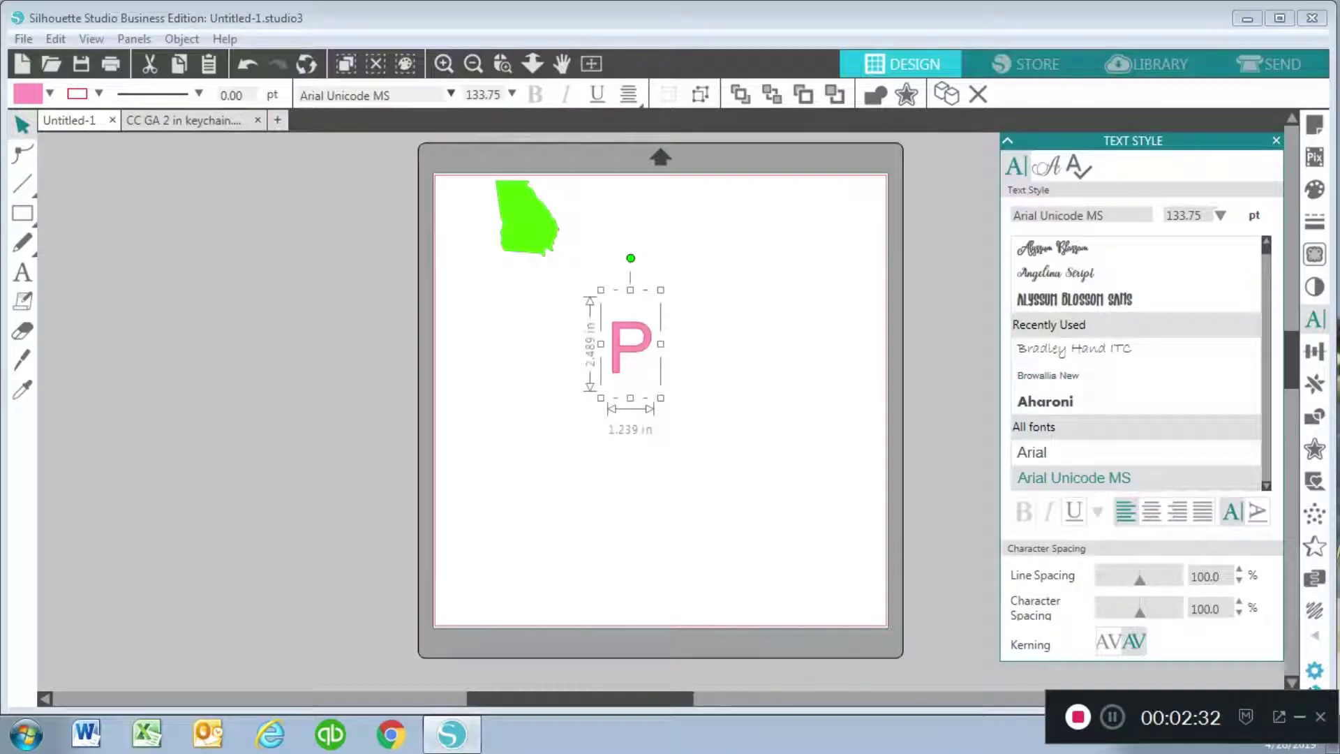
pyautogui.scroll(-3, 1137, 363)
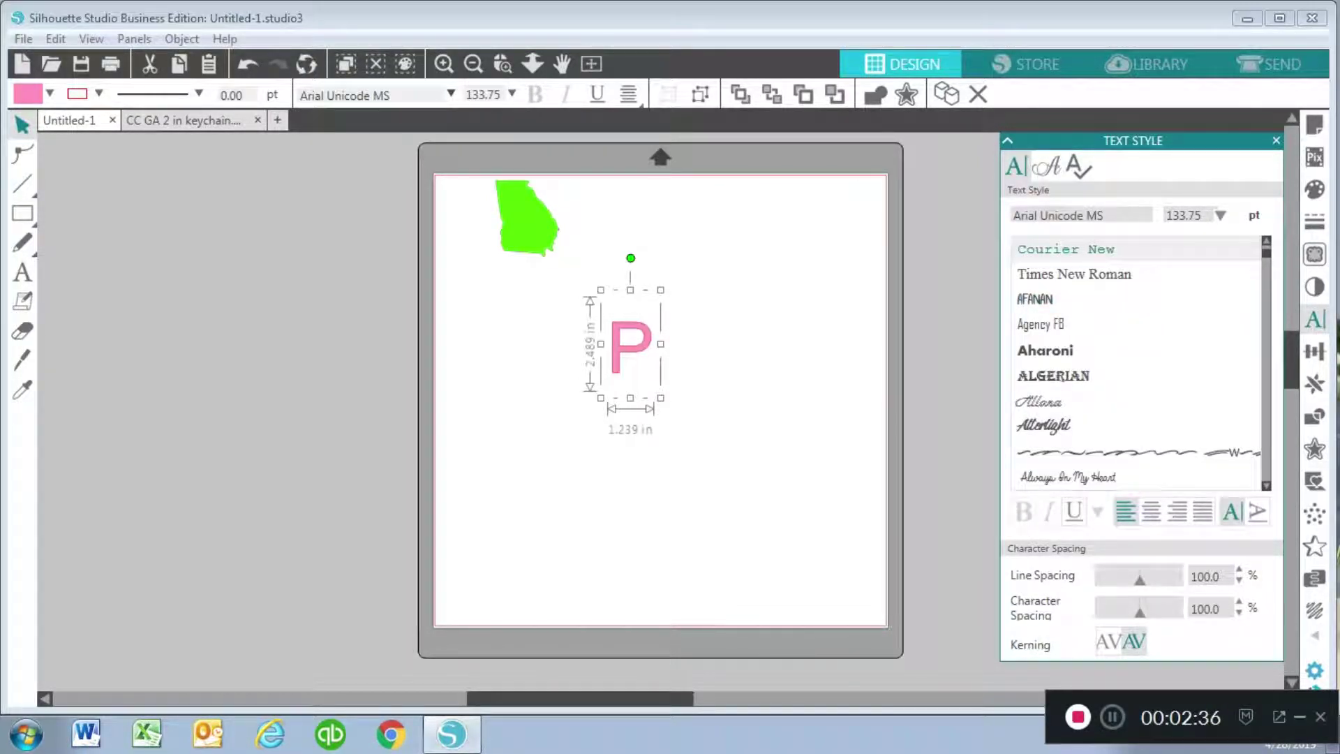
pyautogui.click(1066, 249)
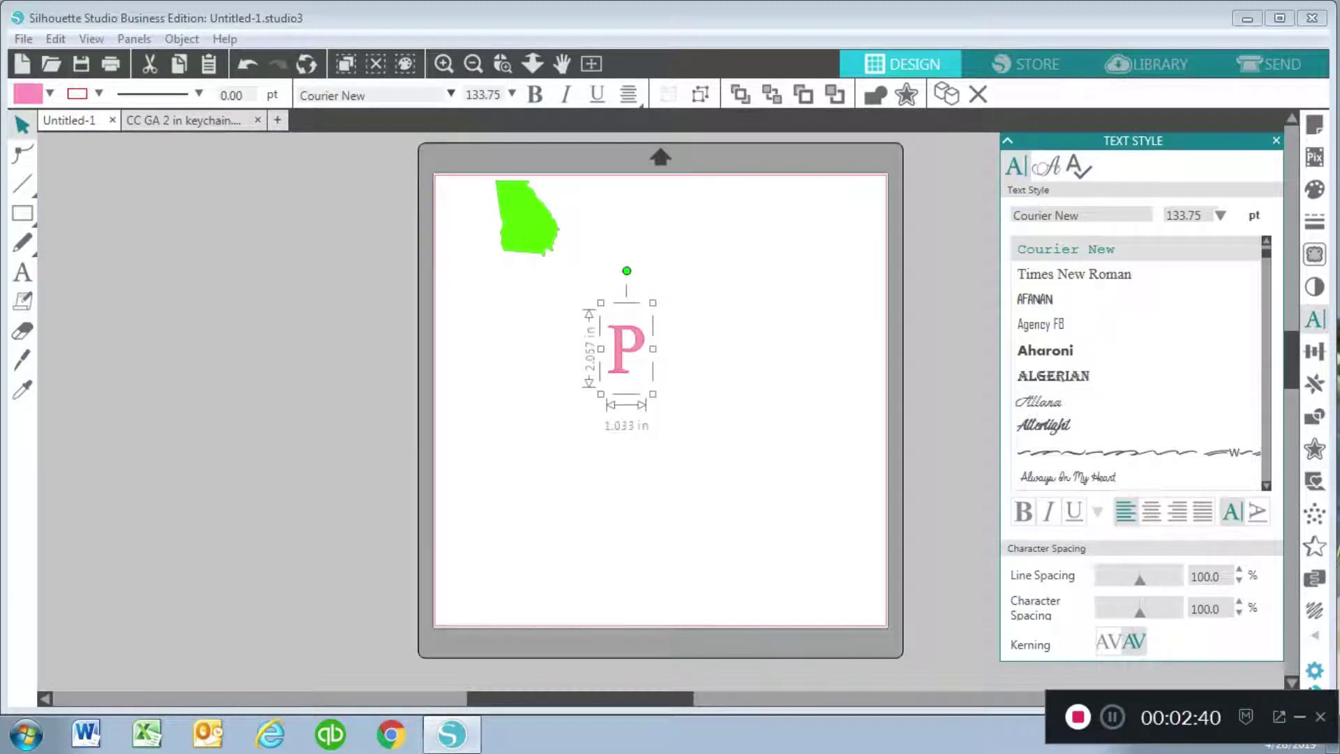
pyautogui.press('Down')
pyautogui.press('Down')
pyautogui.press('Down')
pyautogui.press('Down')
pyautogui.press('Down')
pyautogui.press('Down')
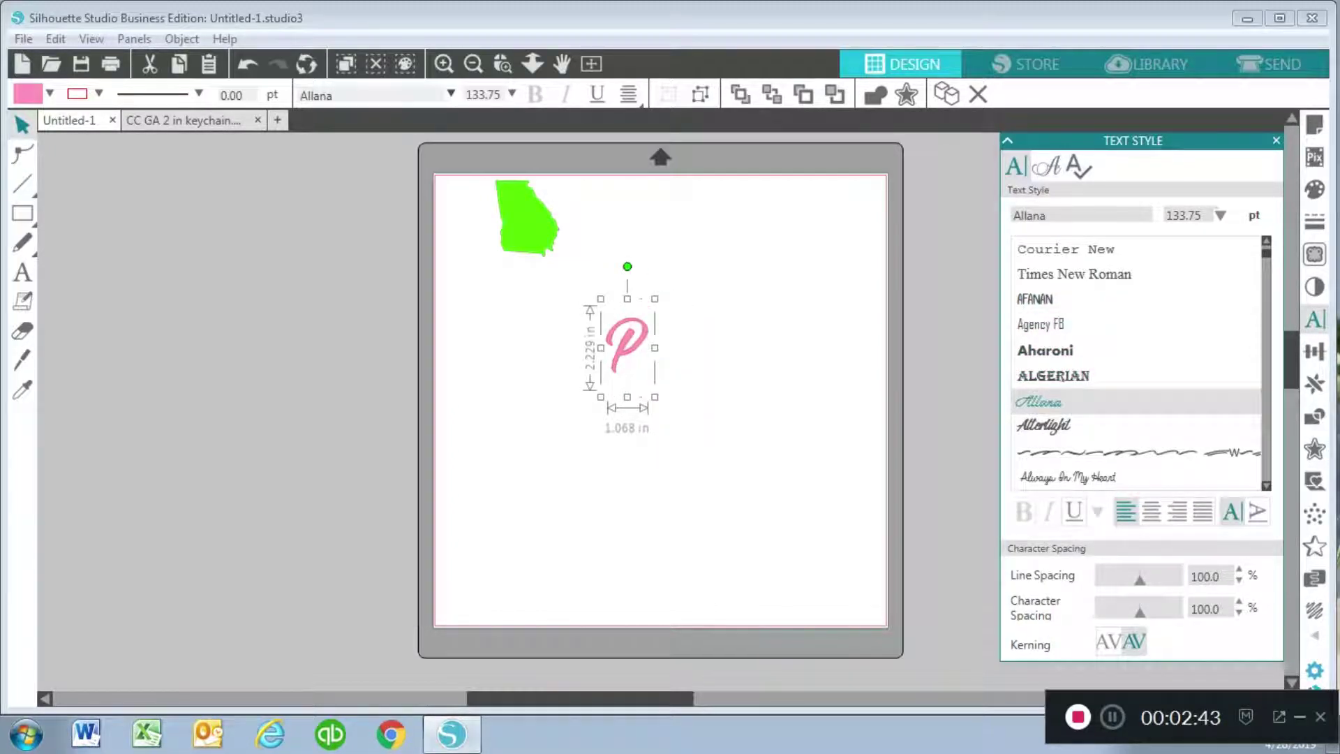
pyautogui.press('Down')
pyautogui.press('Down')
pyautogui.press('Down')
pyautogui.press('Down')
pyautogui.press('Down')
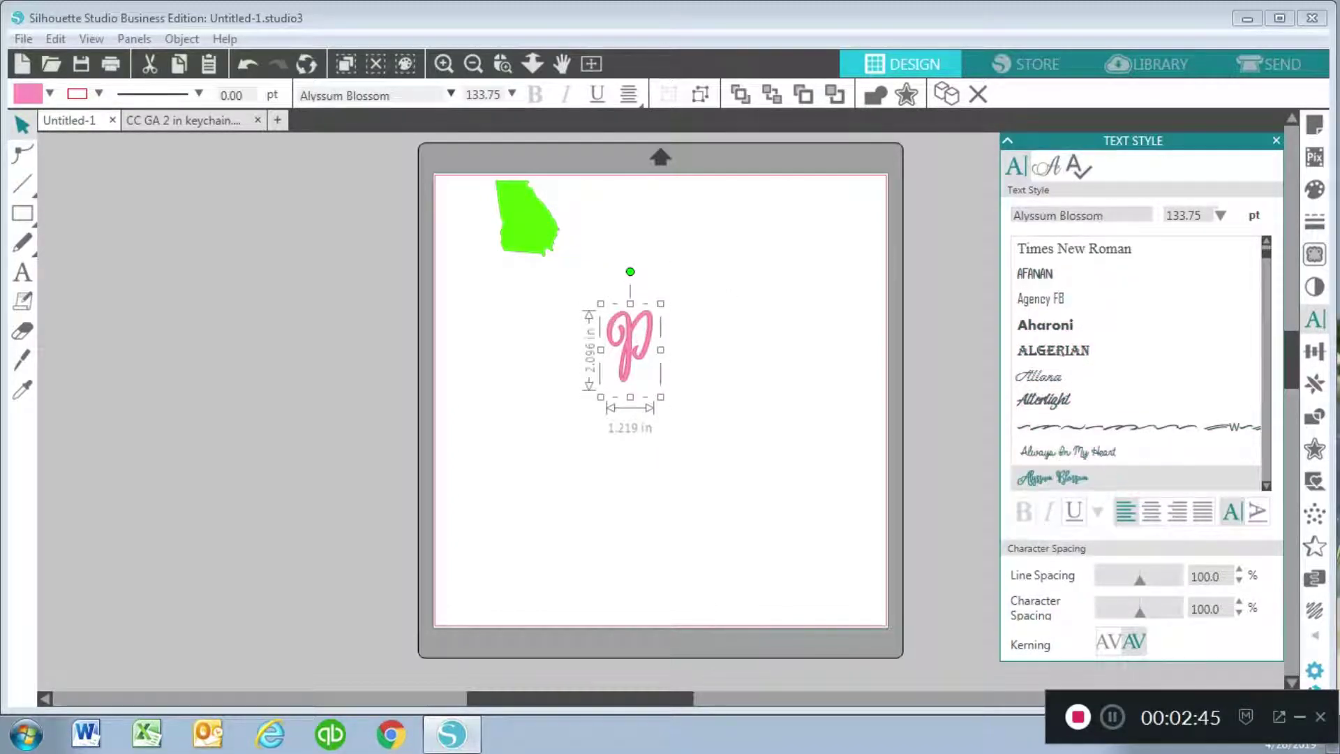
pyautogui.press('Up')
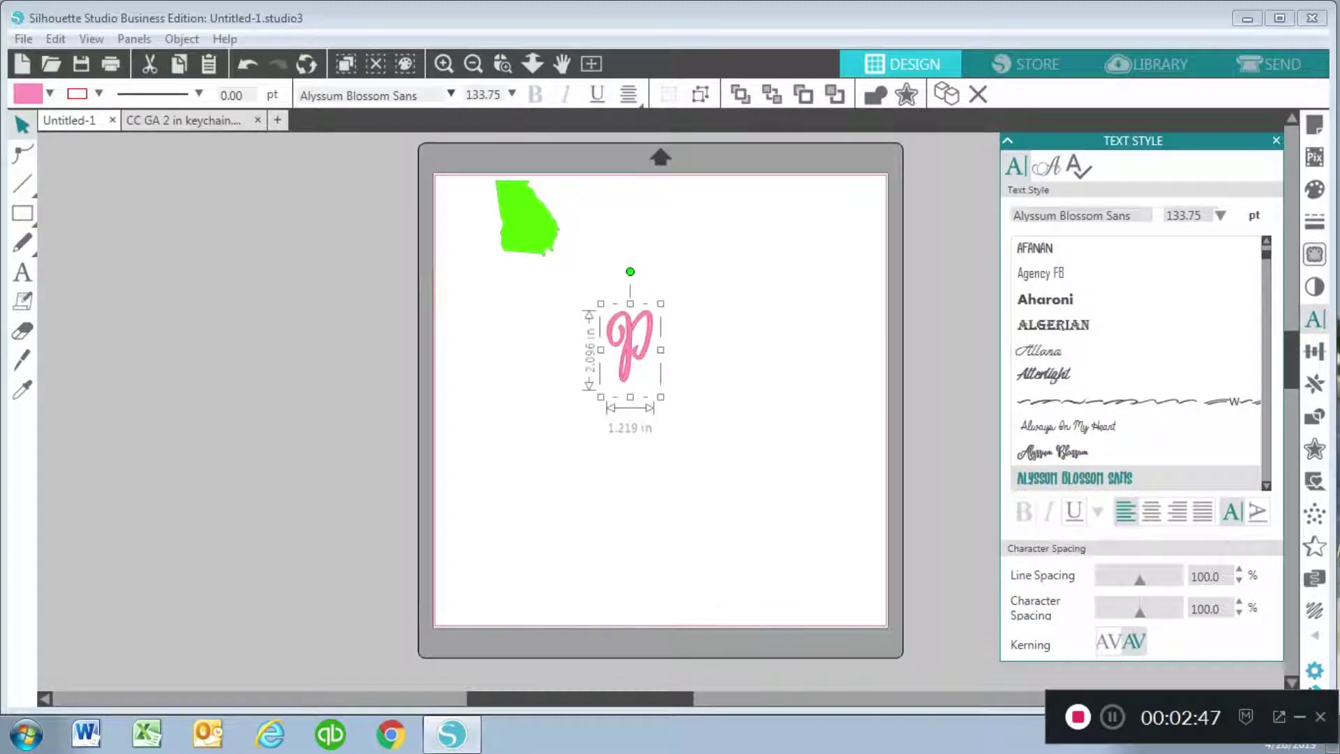
pyautogui.press('Down')
pyautogui.press('Down')
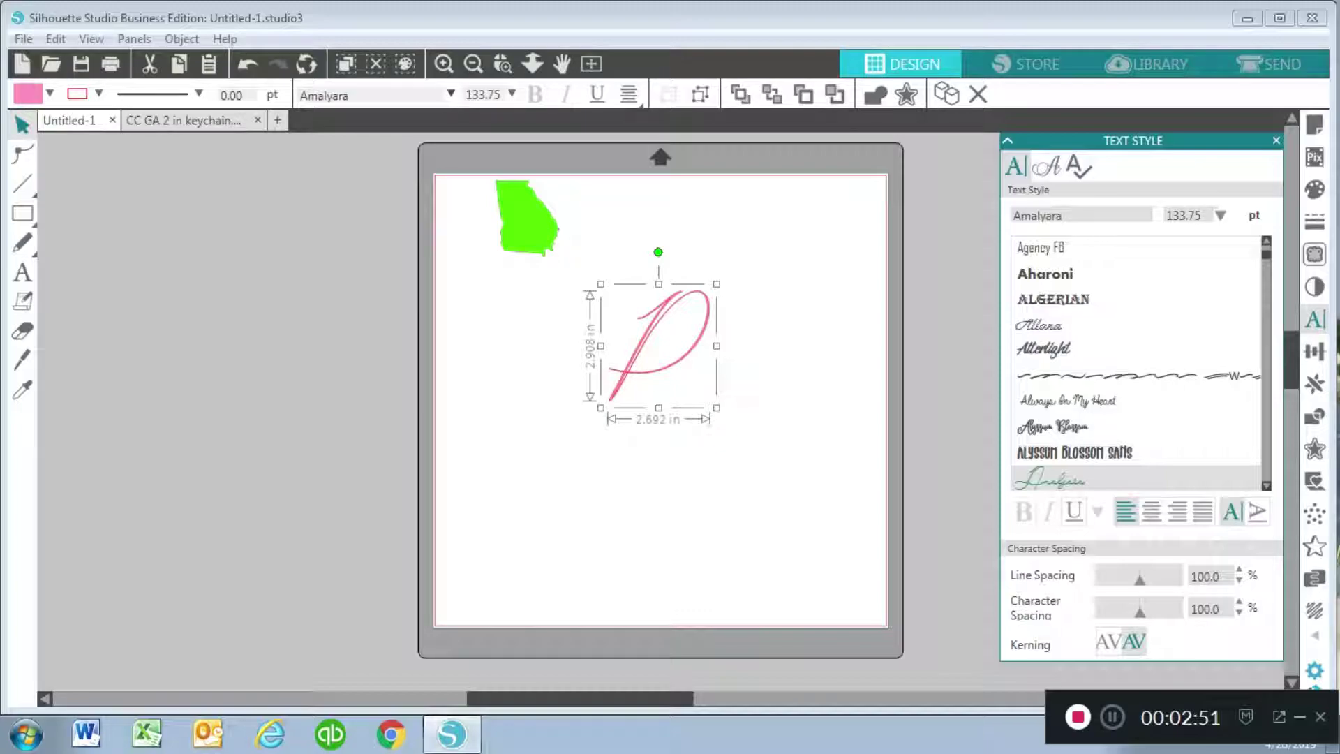
# - Set the letter P's font to Bearley and enlarge it to about 1.43 by 3.59 in
pyautogui.scroll(-3, 1137, 363)
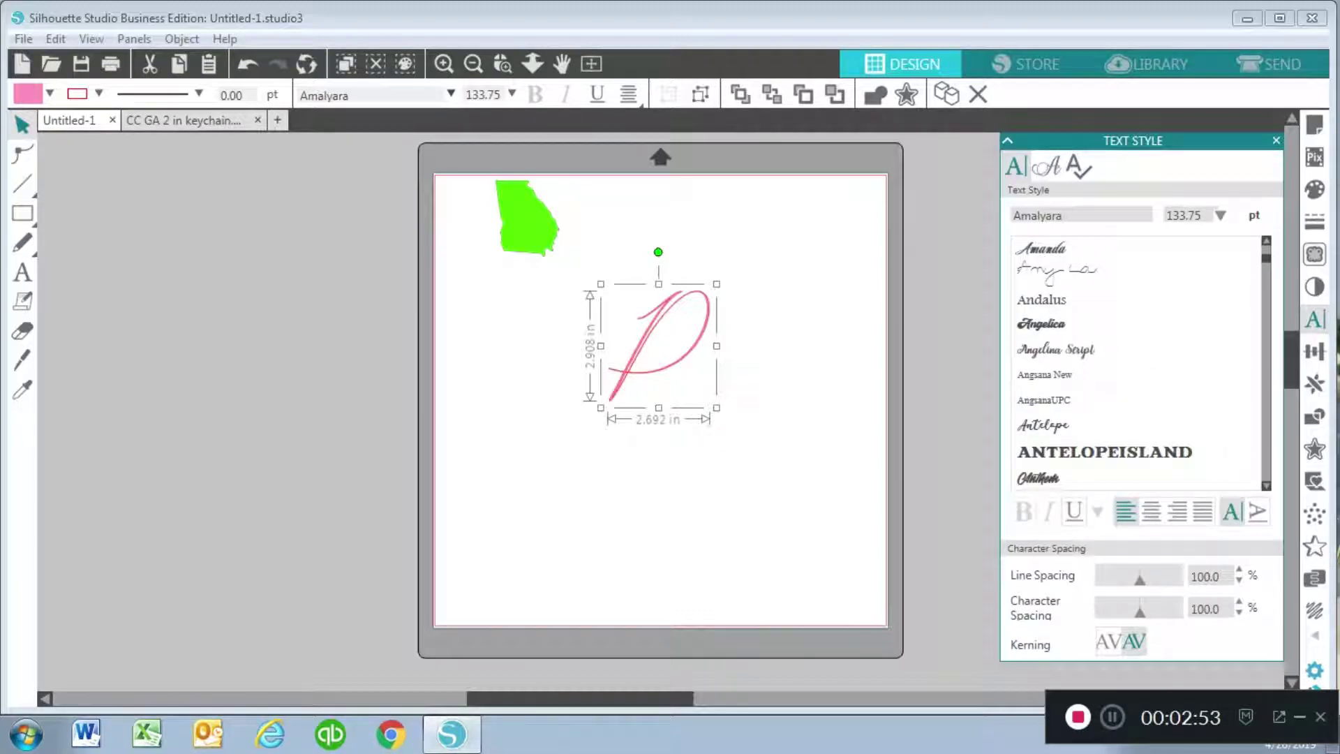
pyautogui.scroll(-3, 1137, 363)
pyautogui.scroll(-3, 1138, 363)
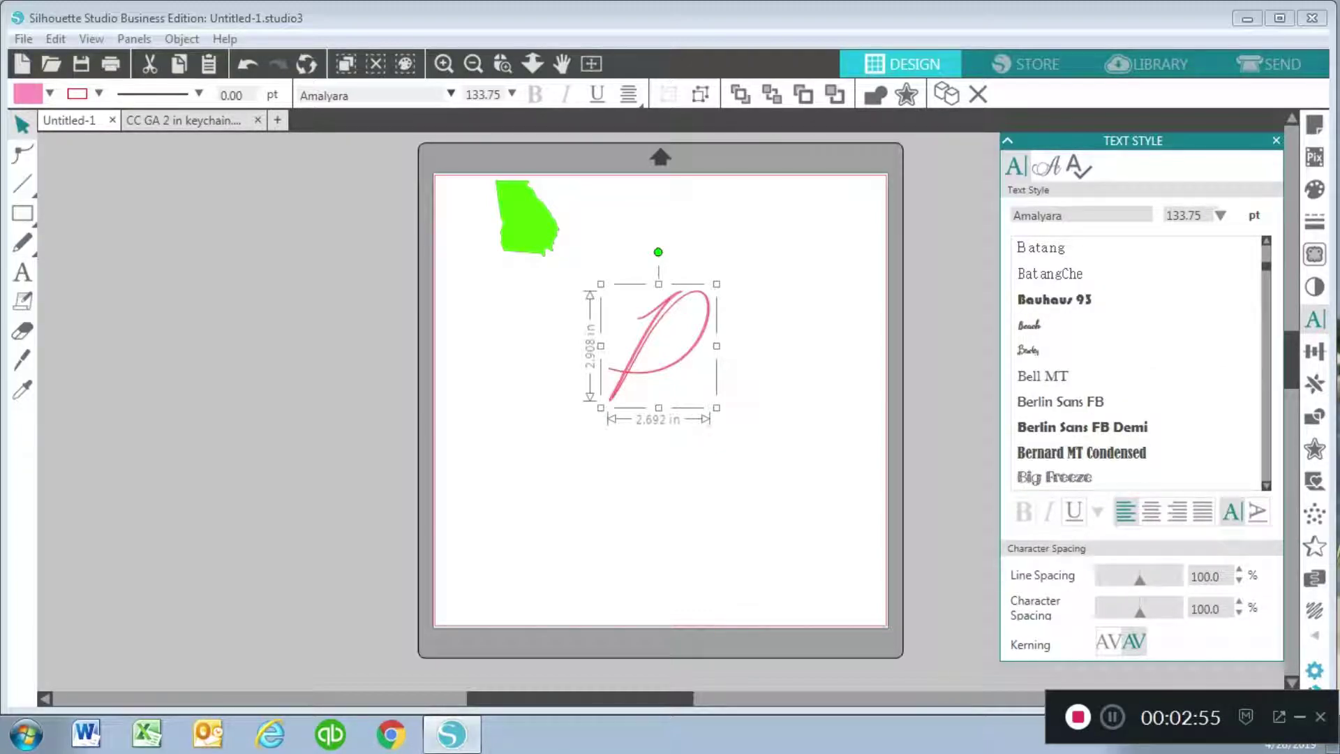
pyautogui.click(1030, 350)
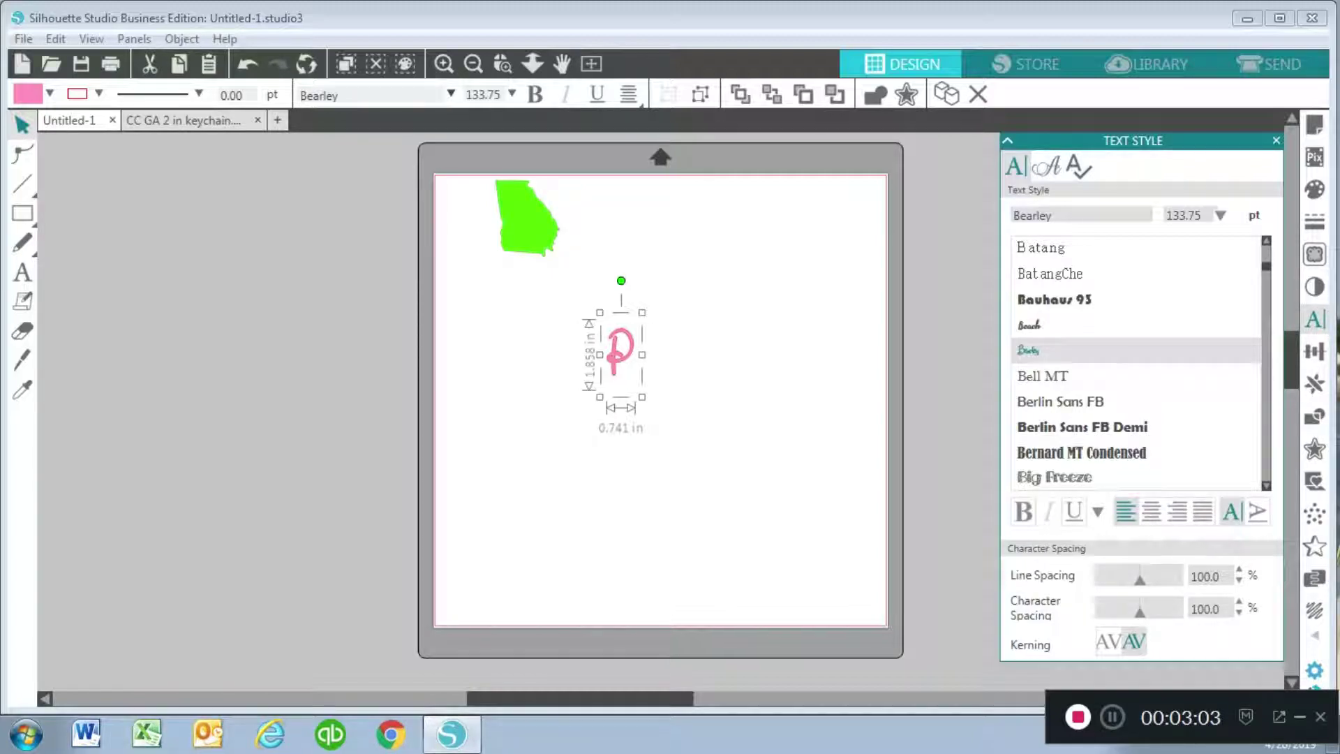
pyautogui.moveTo(642, 396); pyautogui.dragTo(669, 463)
pyautogui.press('Escape')
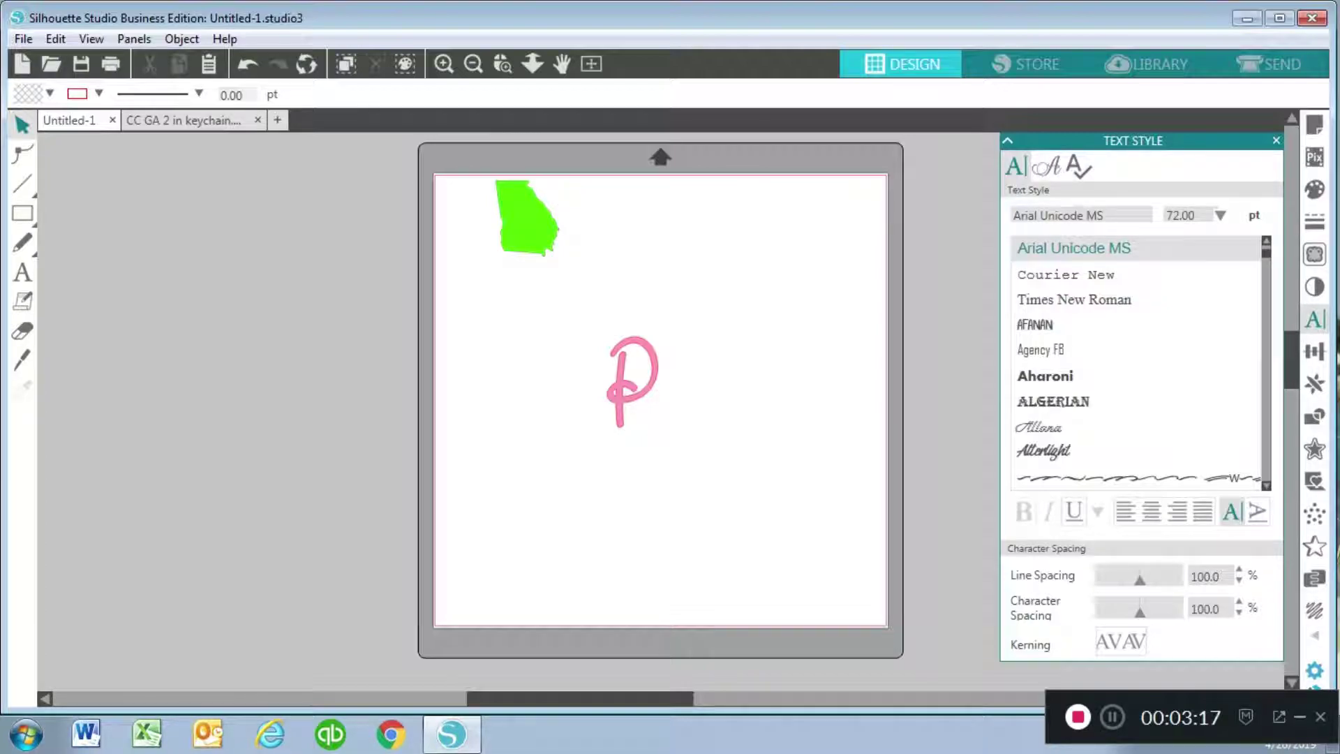
# - Start an outward offset with rounded corners around the letter P at a distance of 0.115 in
pyautogui.click(621, 388)
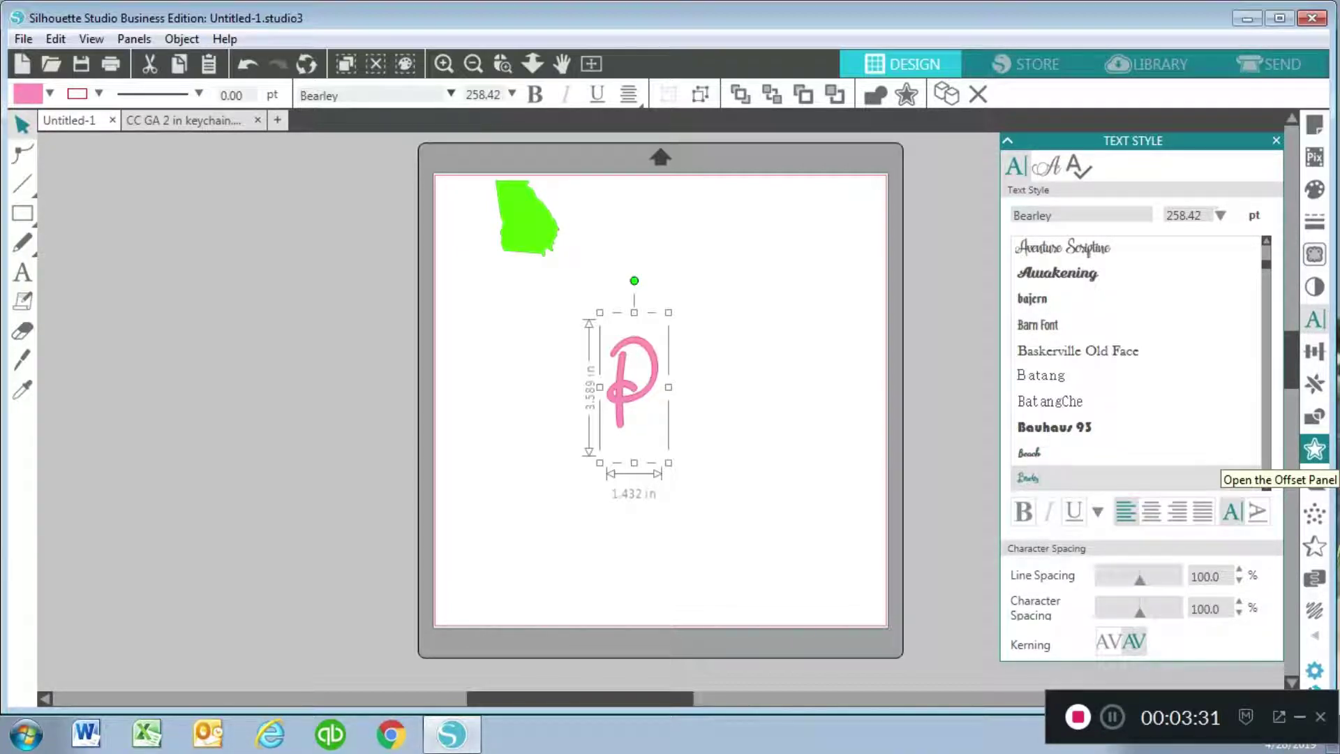
pyautogui.click(1315, 450)
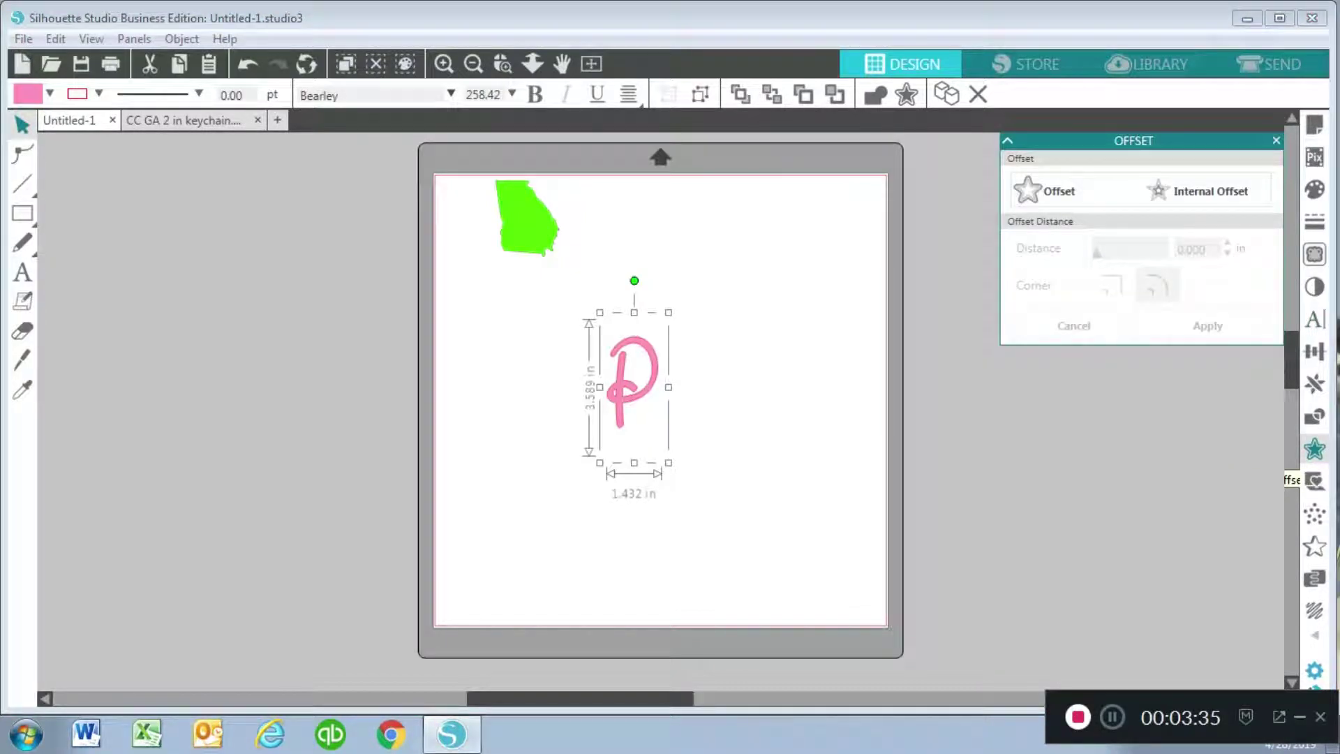
pyautogui.click(1045, 191)
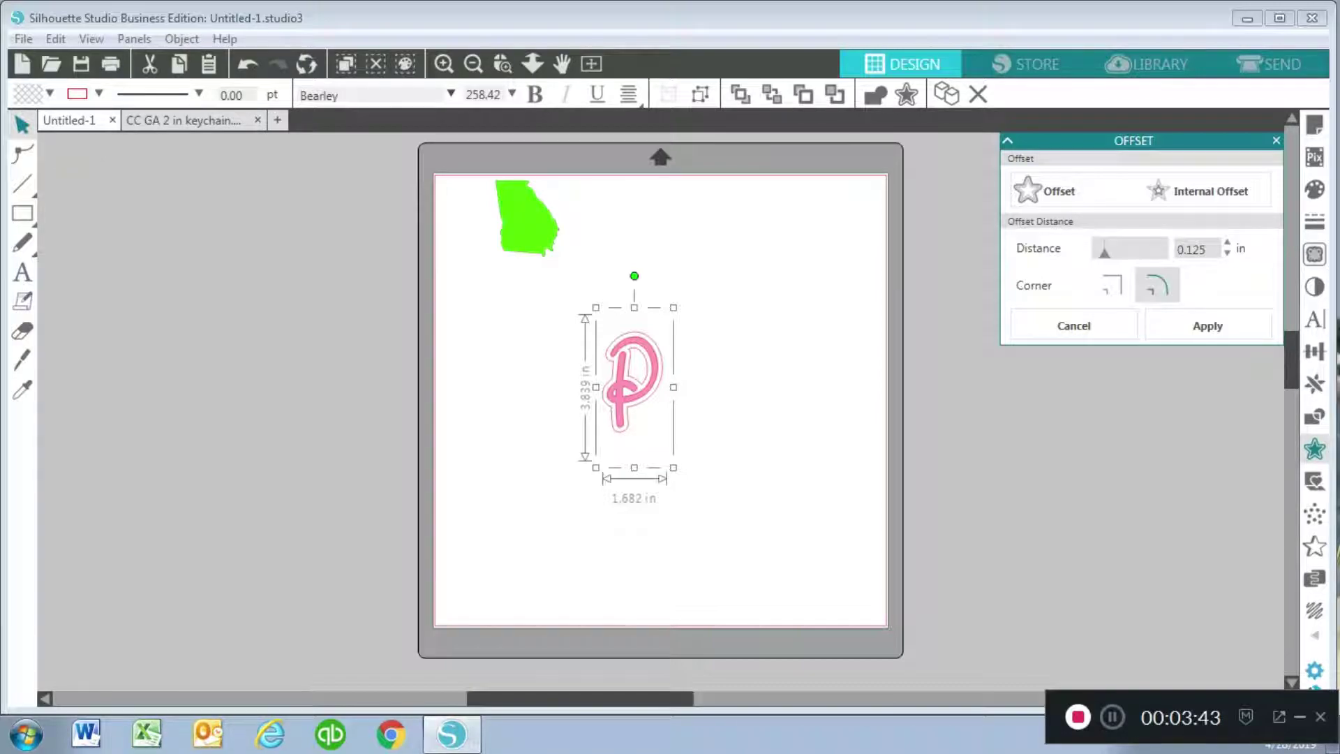
pyautogui.click(1195, 249)
pyautogui.write('0.14')
pyautogui.press('Return')
pyautogui.moveTo(1105, 252)
pyautogui.mouseDown()
pyautogui.moveTo(1131, 252)
pyautogui.moveTo(1105, 252)
pyautogui.mouseUp()
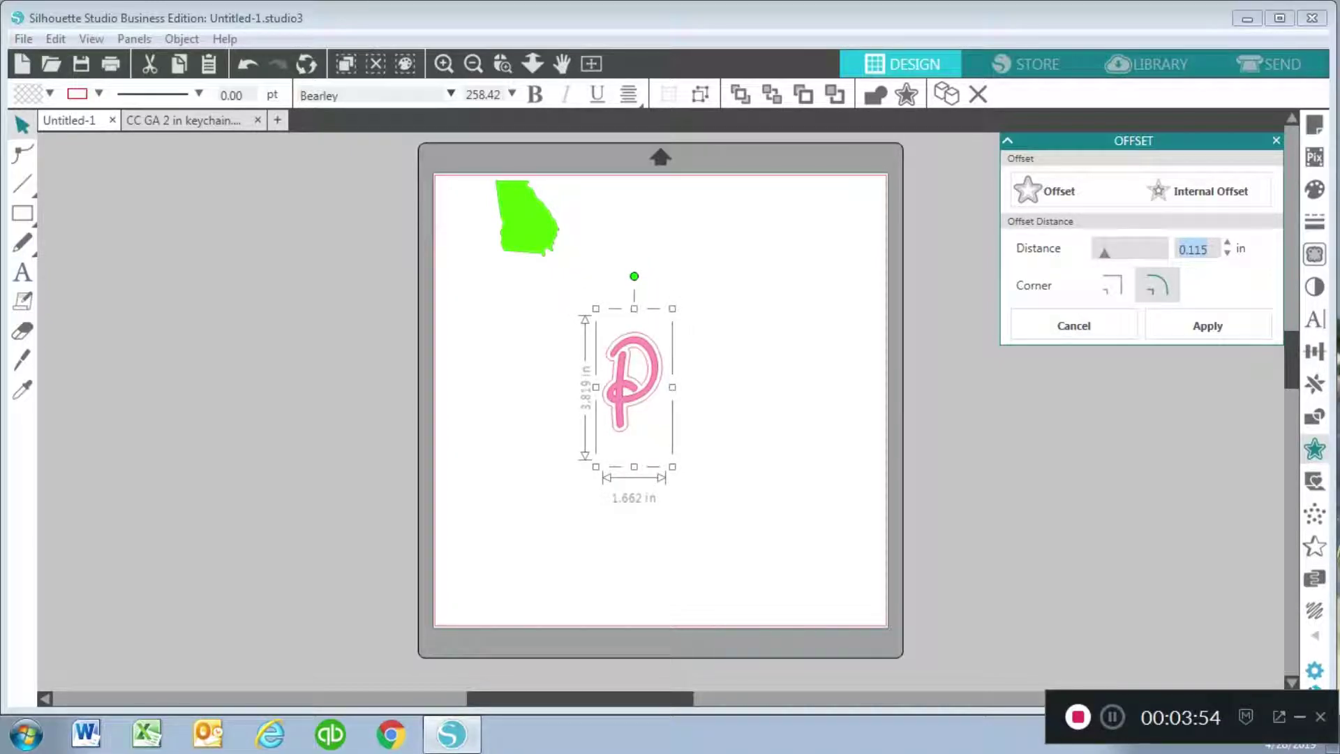
# - Reduce the offset distance to 0.080 in, apply it and fill the offset shape with white
pyautogui.click(1227, 253)
pyautogui.click(1226, 253)
pyautogui.click(1226, 253)
pyautogui.click(1227, 253)
pyautogui.click(1227, 253)
pyautogui.click(1227, 253)
pyautogui.click(1226, 252)
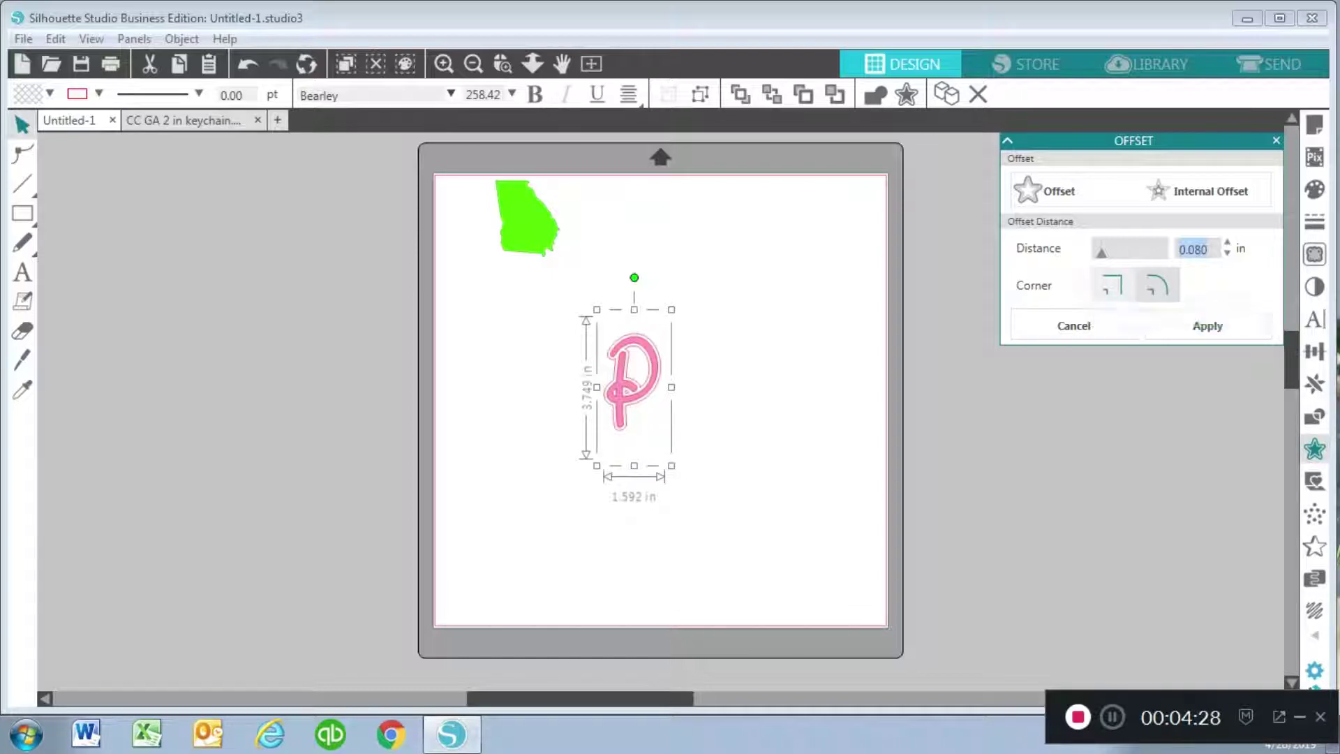
pyautogui.click(1207, 325)
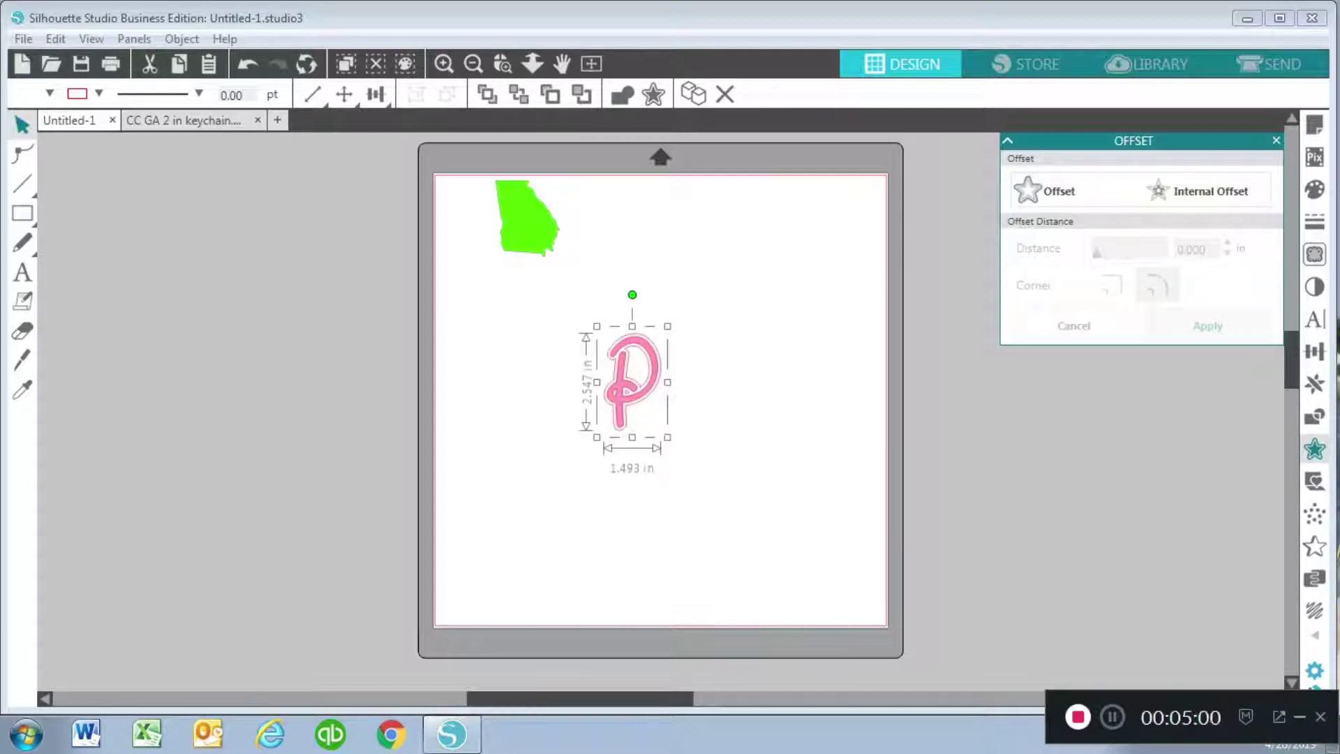
# - Make the offset's outline black and move the letter P together with its offset onto the green Georgia shape
pyautogui.click(99, 93)
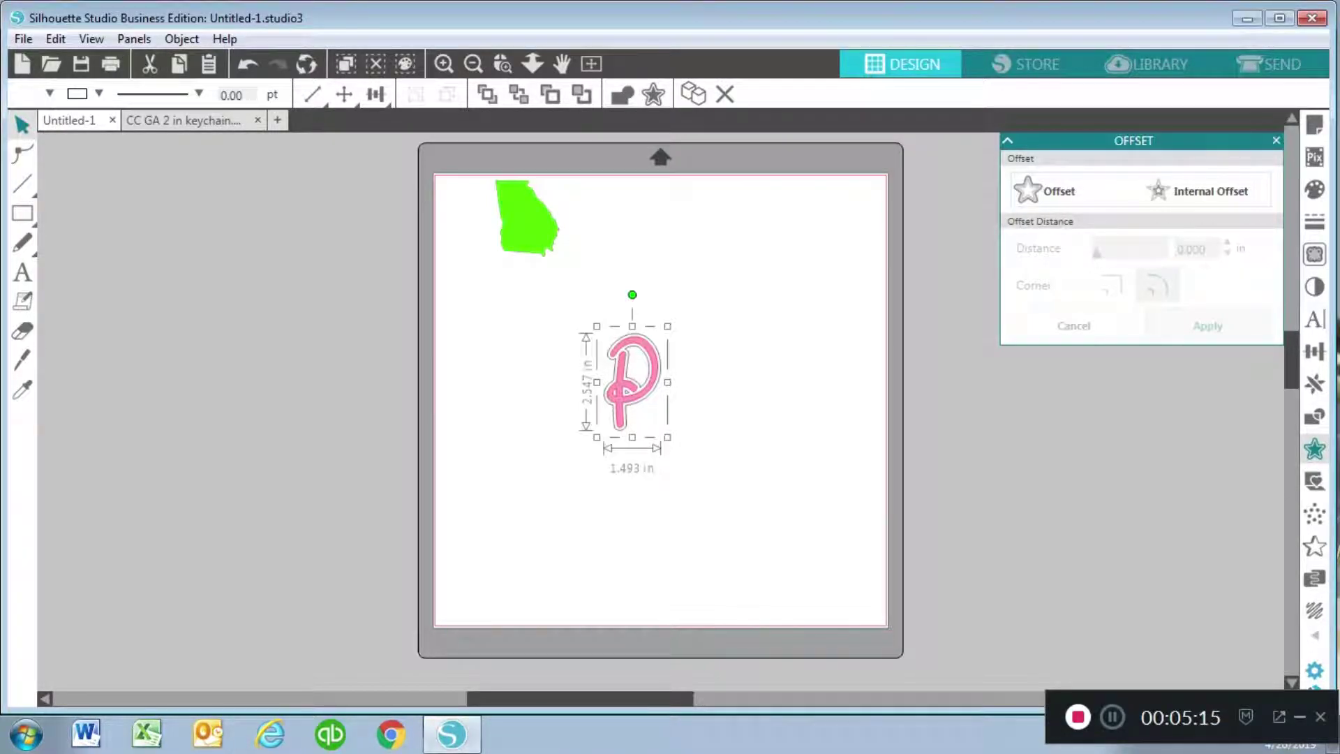
pyautogui.moveTo(686, 418); pyautogui.dragTo(605, 367)
pyautogui.moveTo(712, 457); pyautogui.dragTo(553, 310)
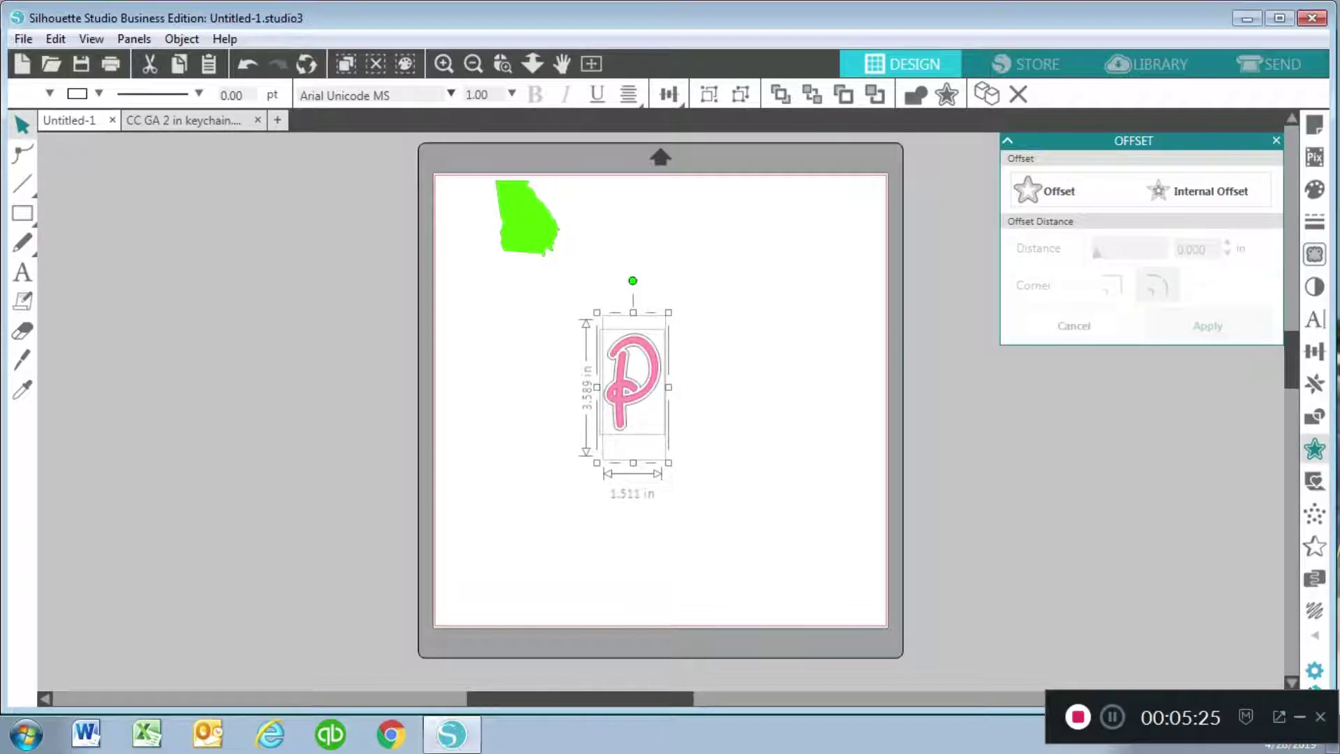
pyautogui.moveTo(632, 388); pyautogui.dragTo(536, 261)
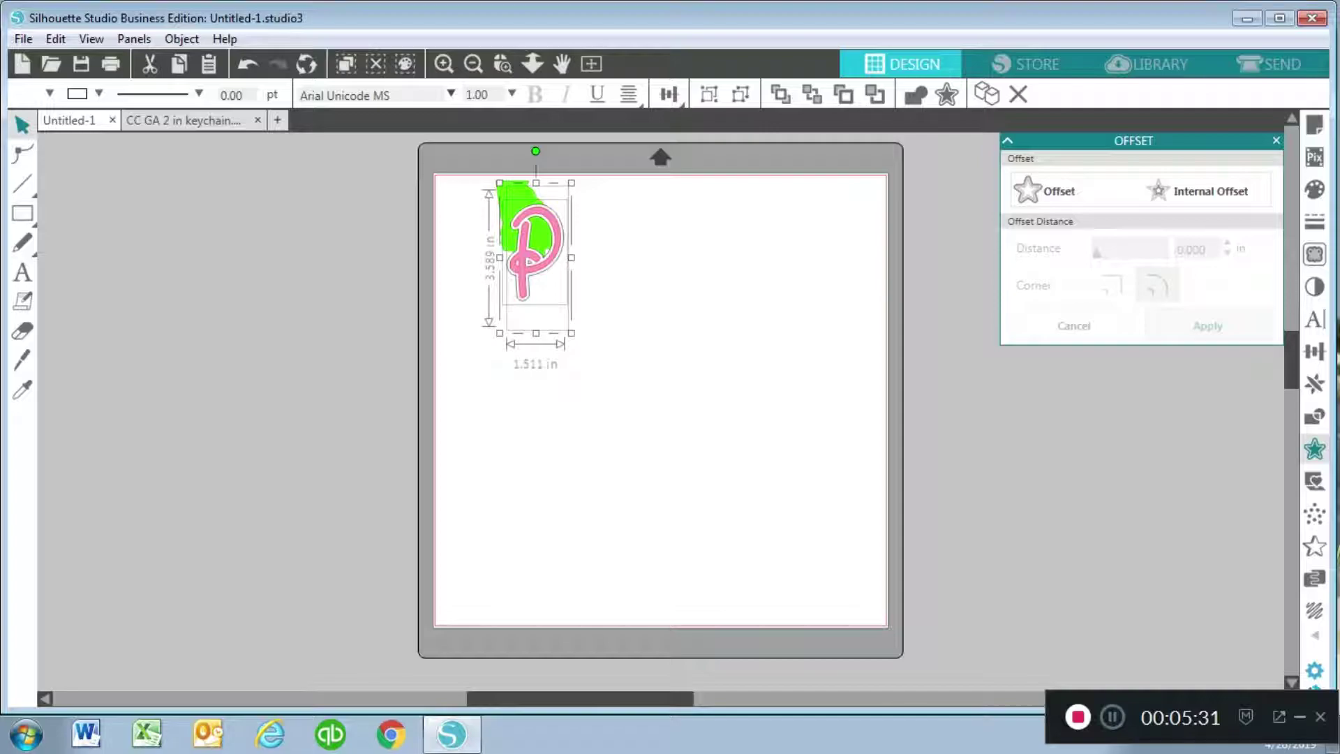
# - Try enlarging the letter and offset, stretching their width to about 2.6 in and reducing their height to about 3.7 in, undoing both distortions
pyautogui.moveTo(571, 333); pyautogui.dragTo(590, 377)
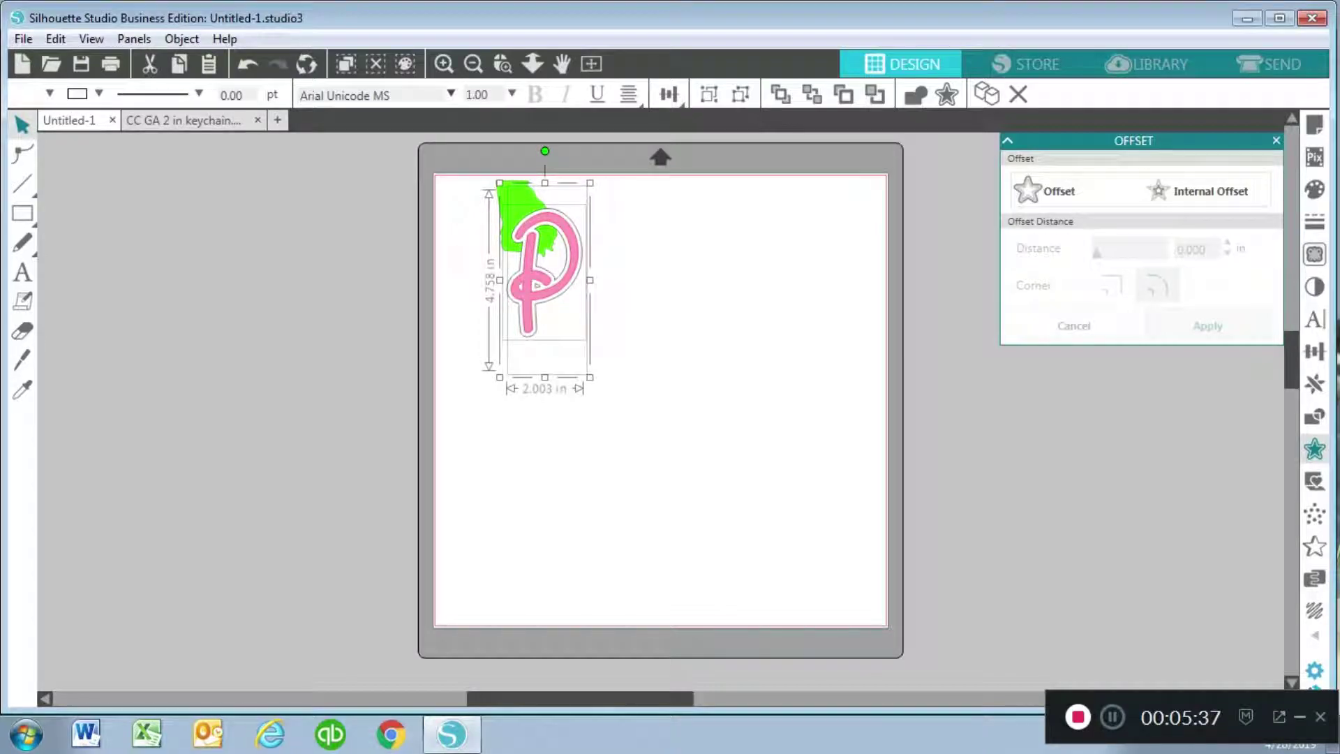
pyautogui.moveTo(589, 280)
pyautogui.mouseDown()
pyautogui.moveTo(520, 280)
pyautogui.moveTo(613, 280)
pyautogui.mouseUp()
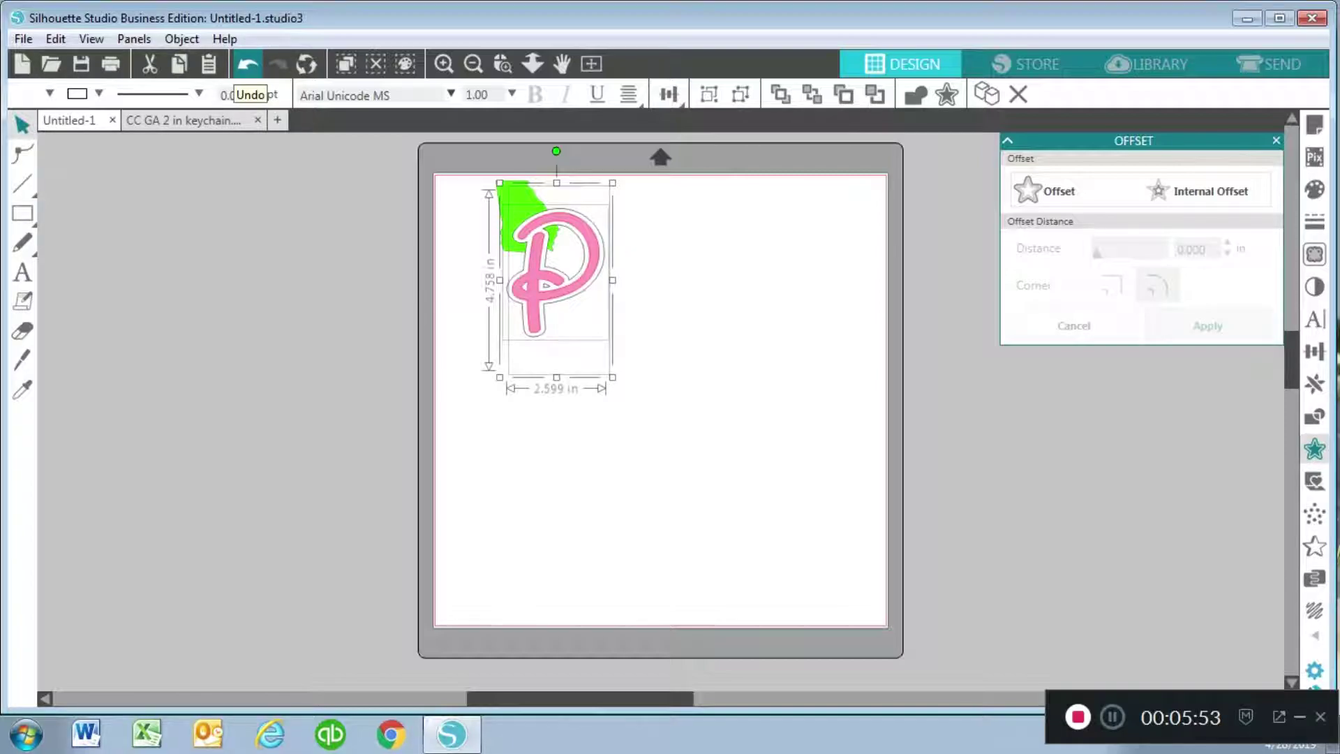
pyautogui.click(248, 64)
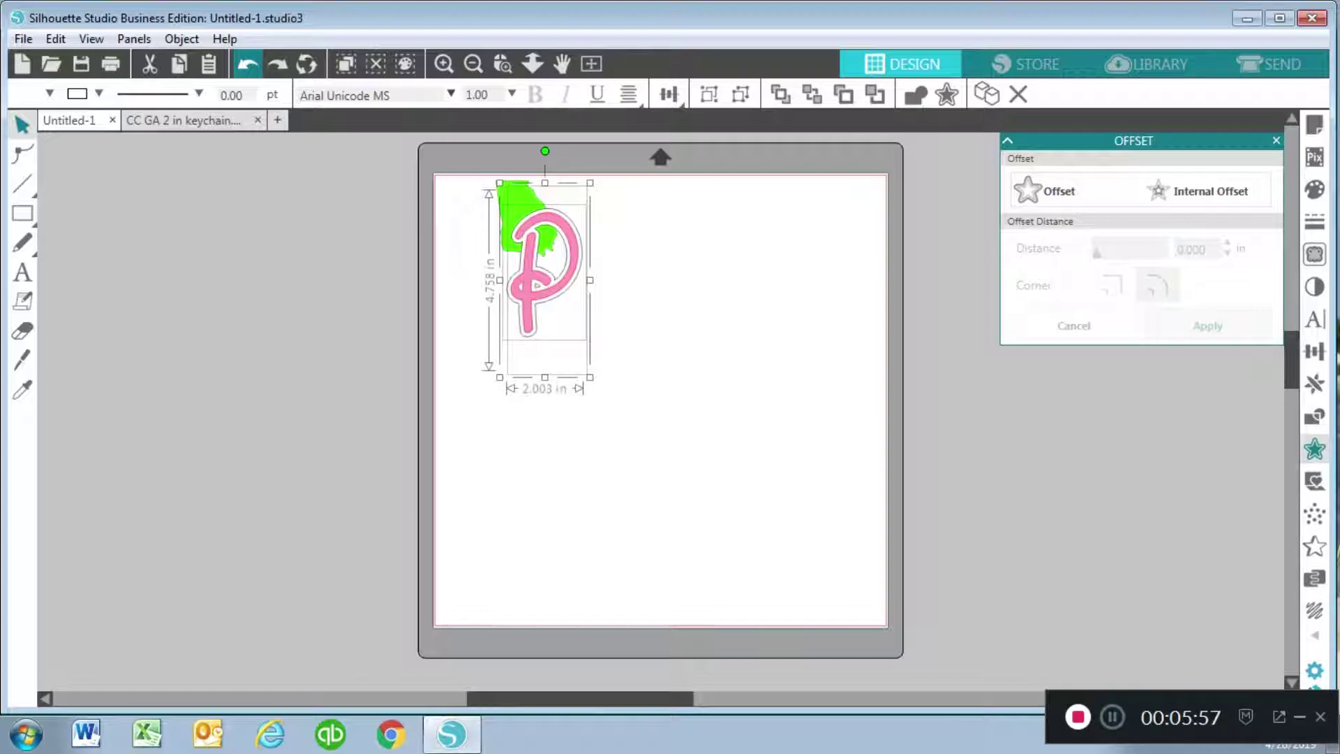
pyautogui.moveTo(544, 377); pyautogui.dragTo(544, 338)
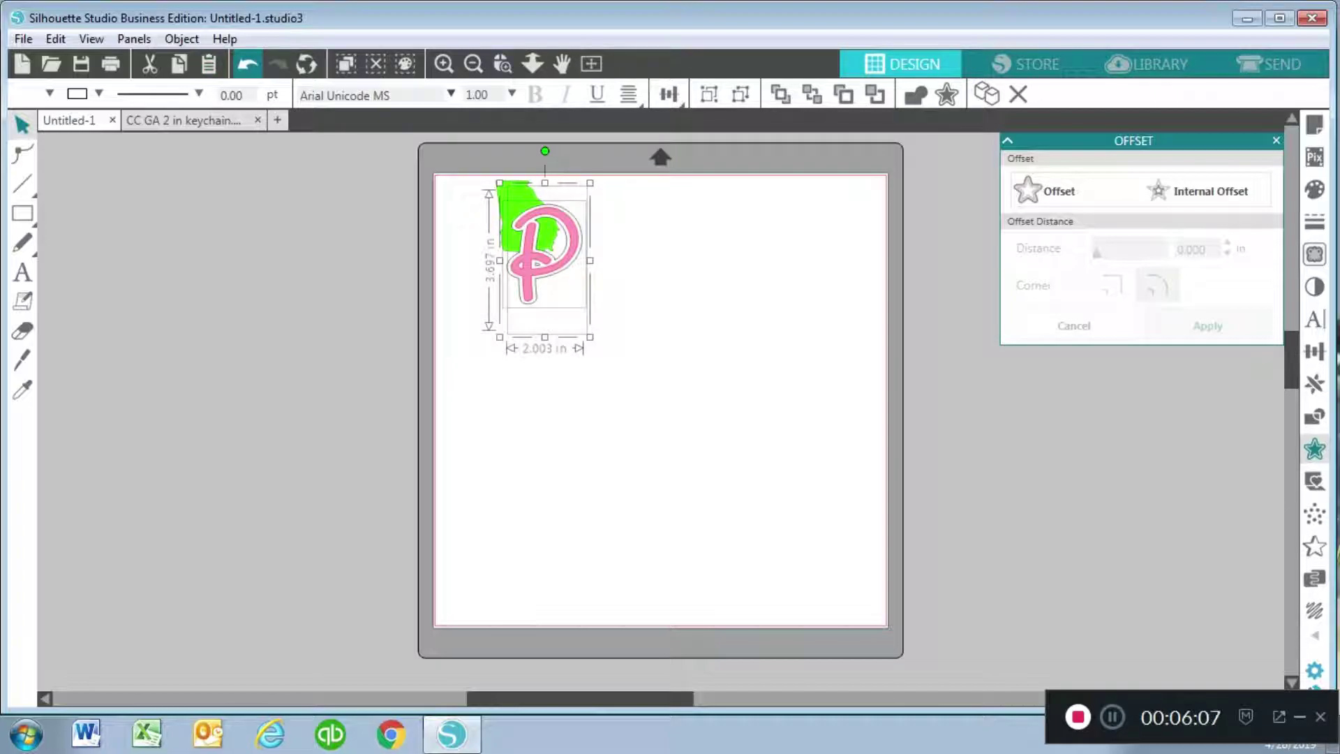
pyautogui.hotkey('ctrl', 'y')
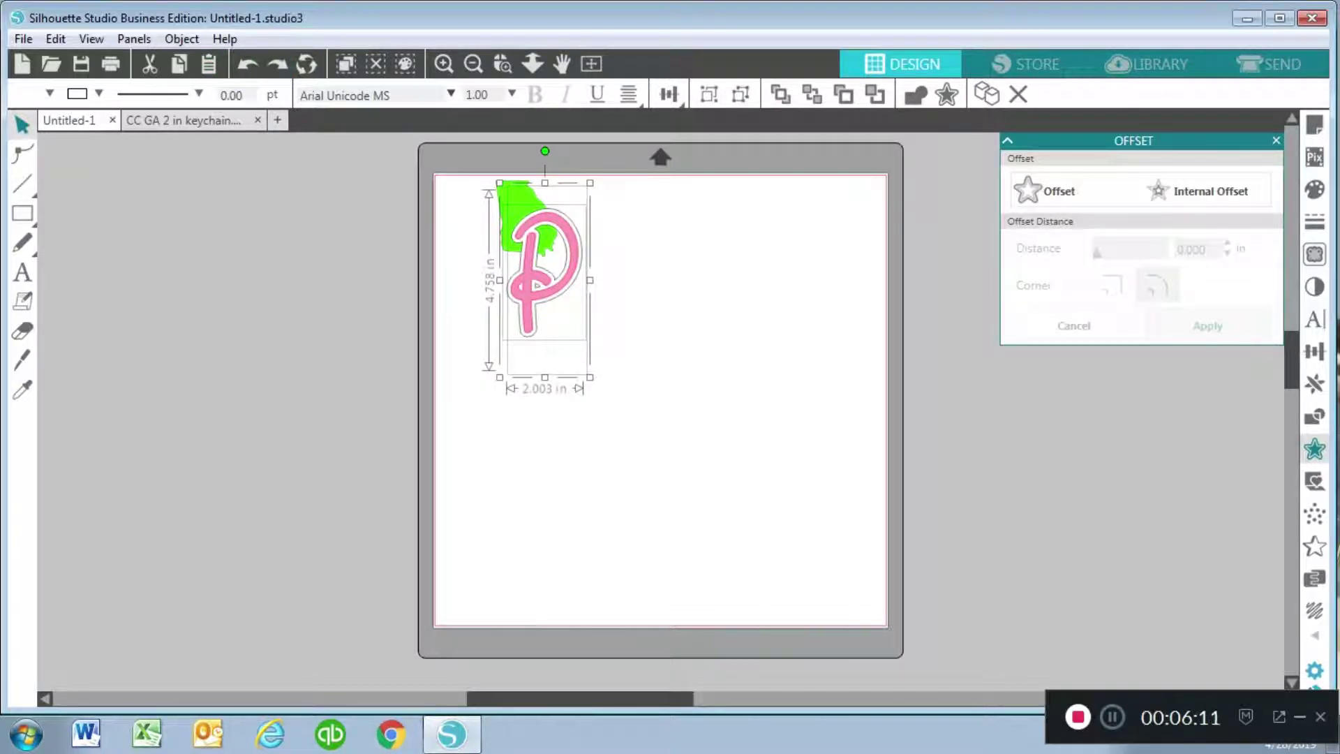
# - Shrink the letter P and its offset proportionally to about 0.80 by 1.89 in over the Georgia shape
pyautogui.moveTo(590, 377); pyautogui.dragTo(543, 267)
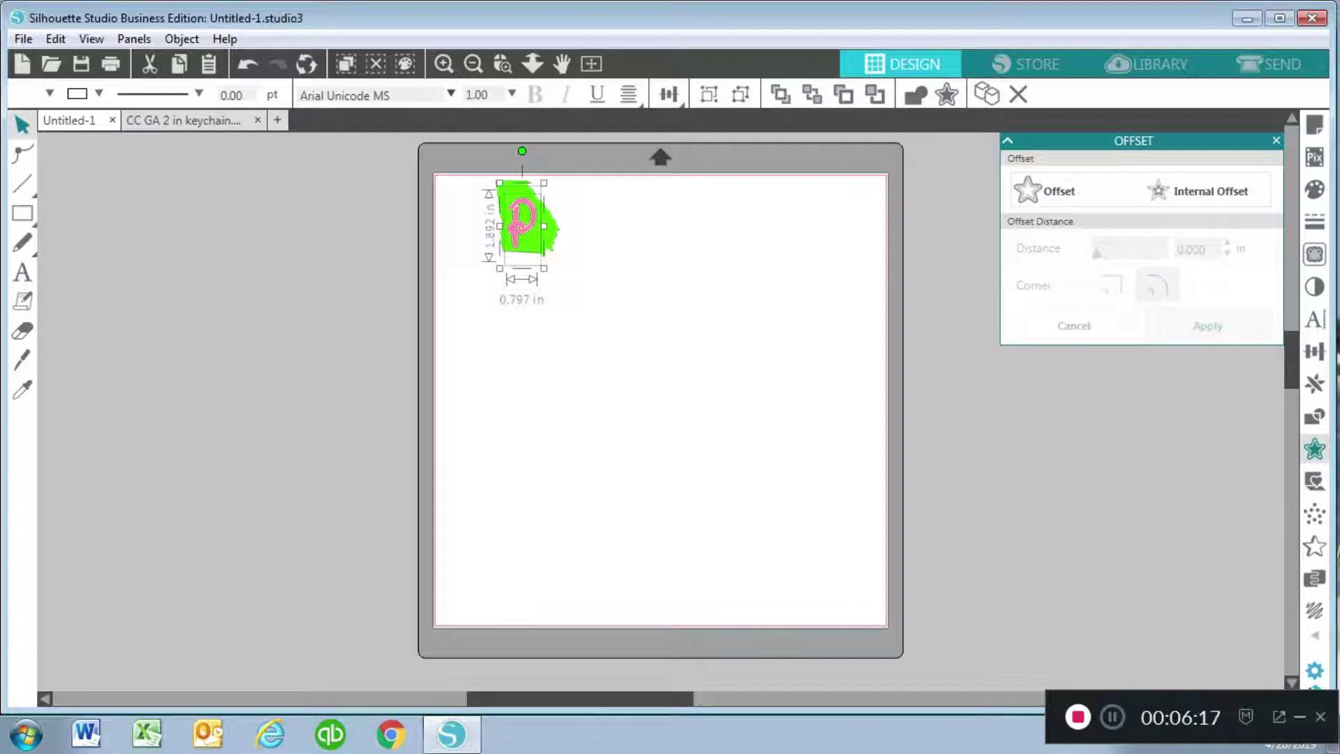
# - Nudge the letter P and its white offset slightly up and right to position them on the green Georgia shape
pyautogui.press('Up')
pyautogui.press('Up')
pyautogui.press('Right')
pyautogui.press('Right')
pyautogui.press('Right')
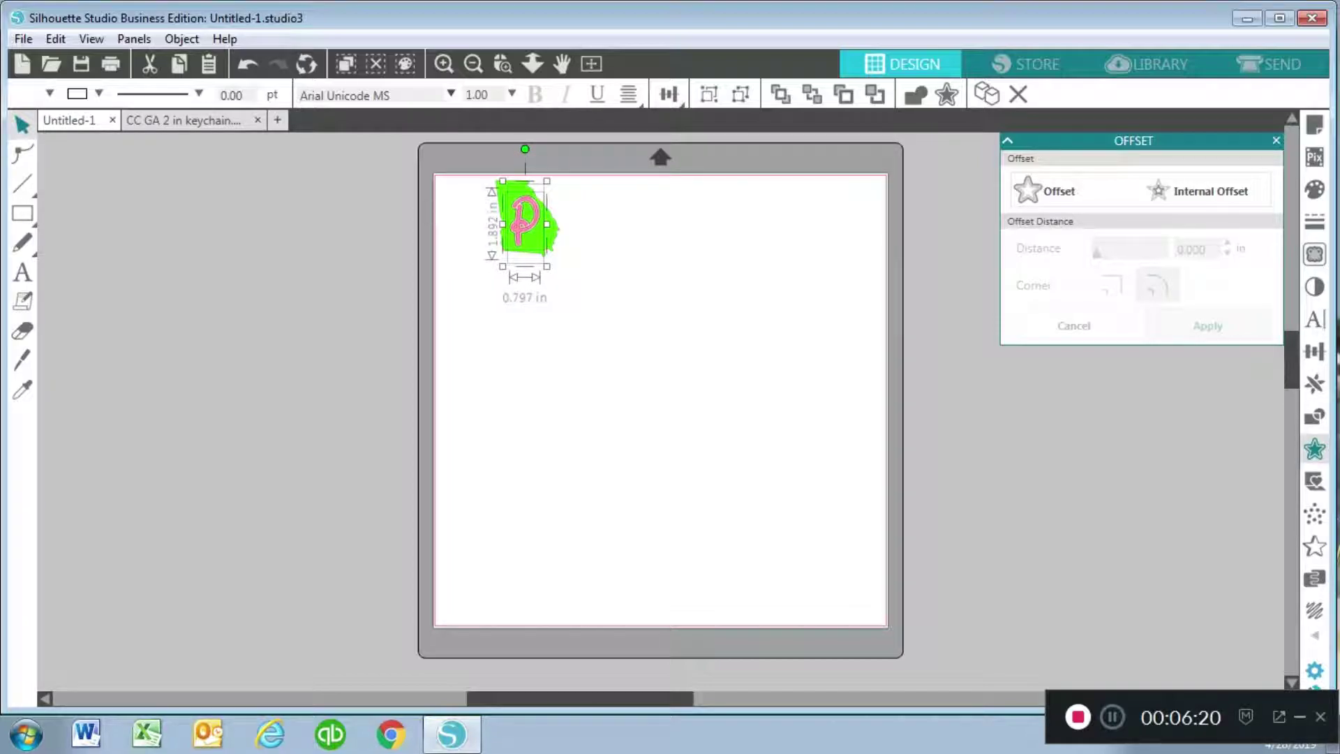
pyautogui.press('Left')
pyautogui.press('Up')
pyautogui.press('Down')
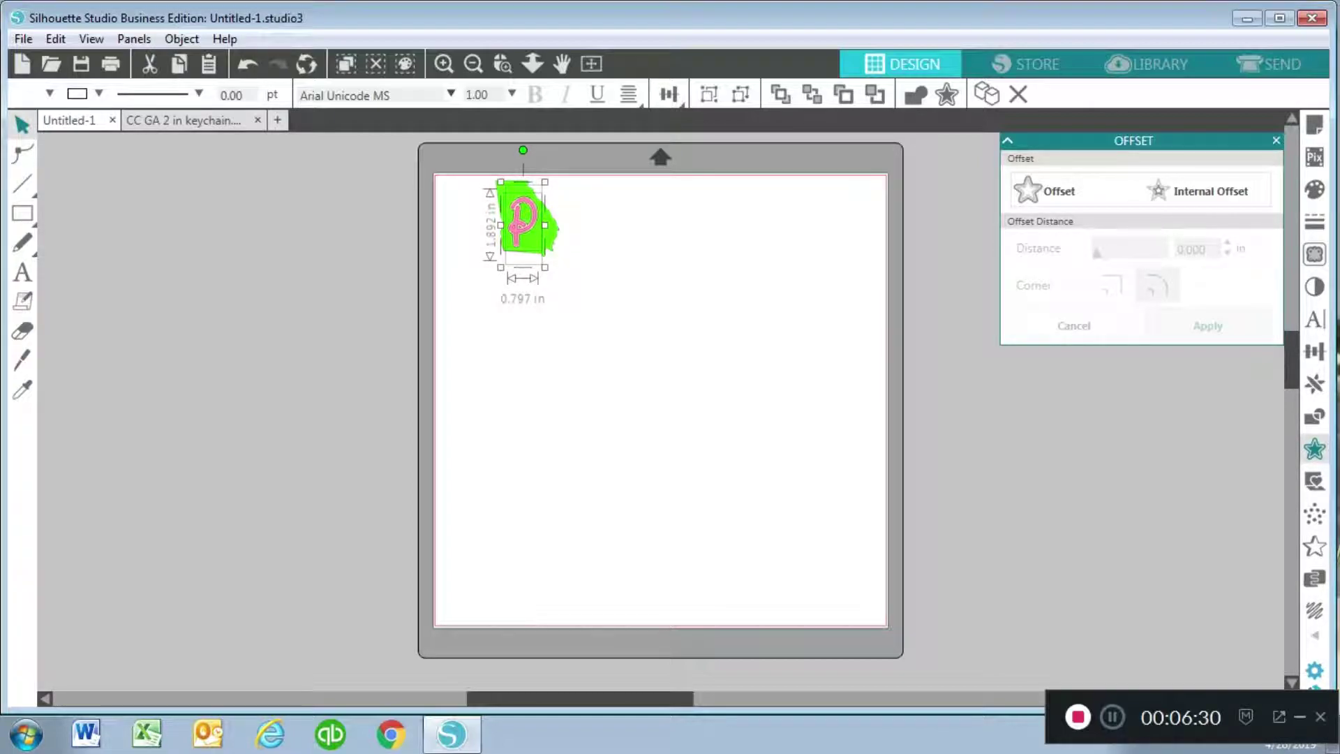
pyautogui.press('Escape')
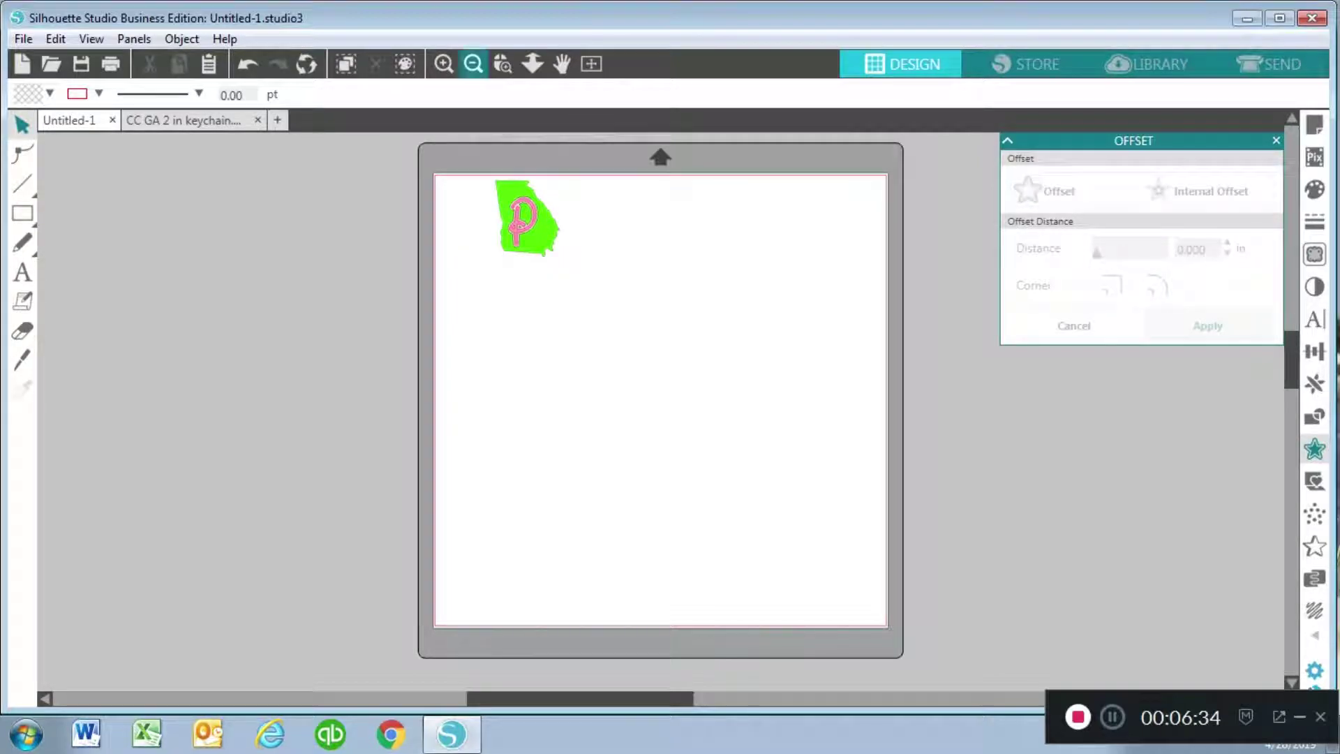
# - Examine the letter P and its white offset on the Georgia shape up close
pyautogui.scroll(3, 660, 412)
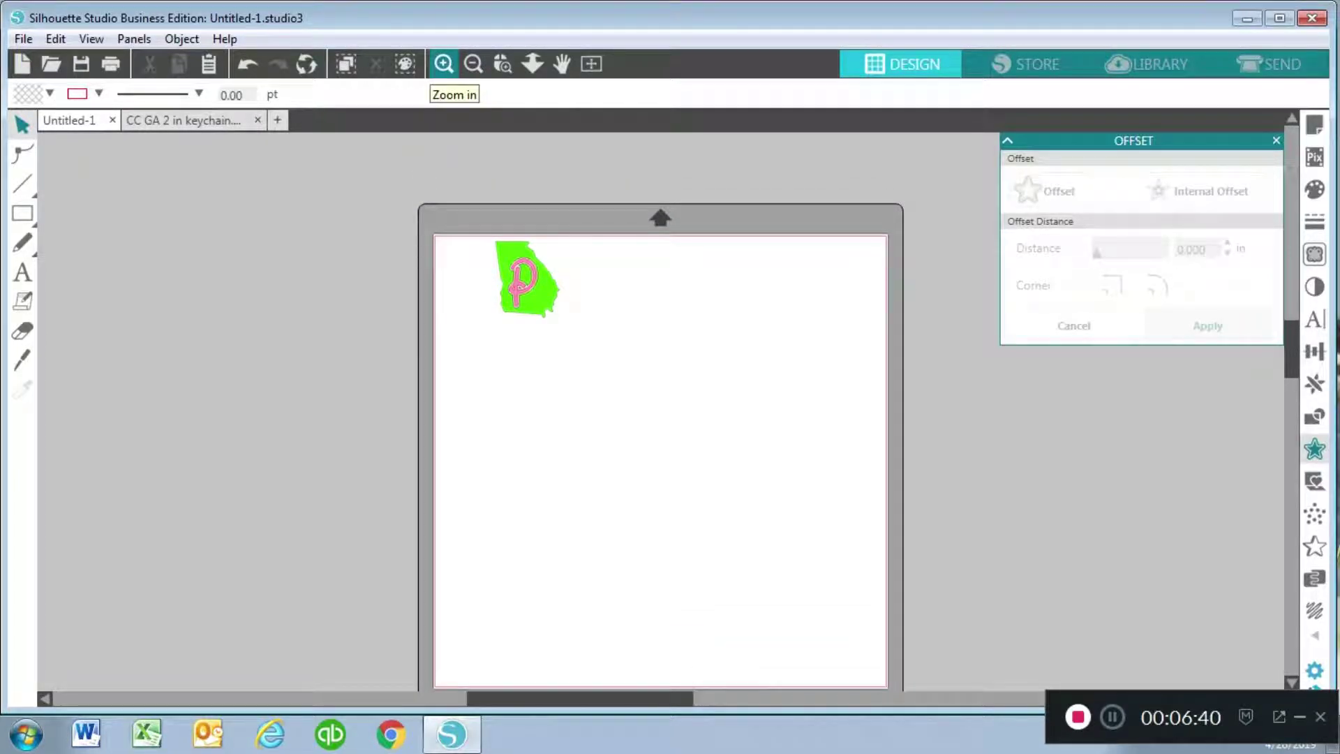
pyautogui.click(444, 64)
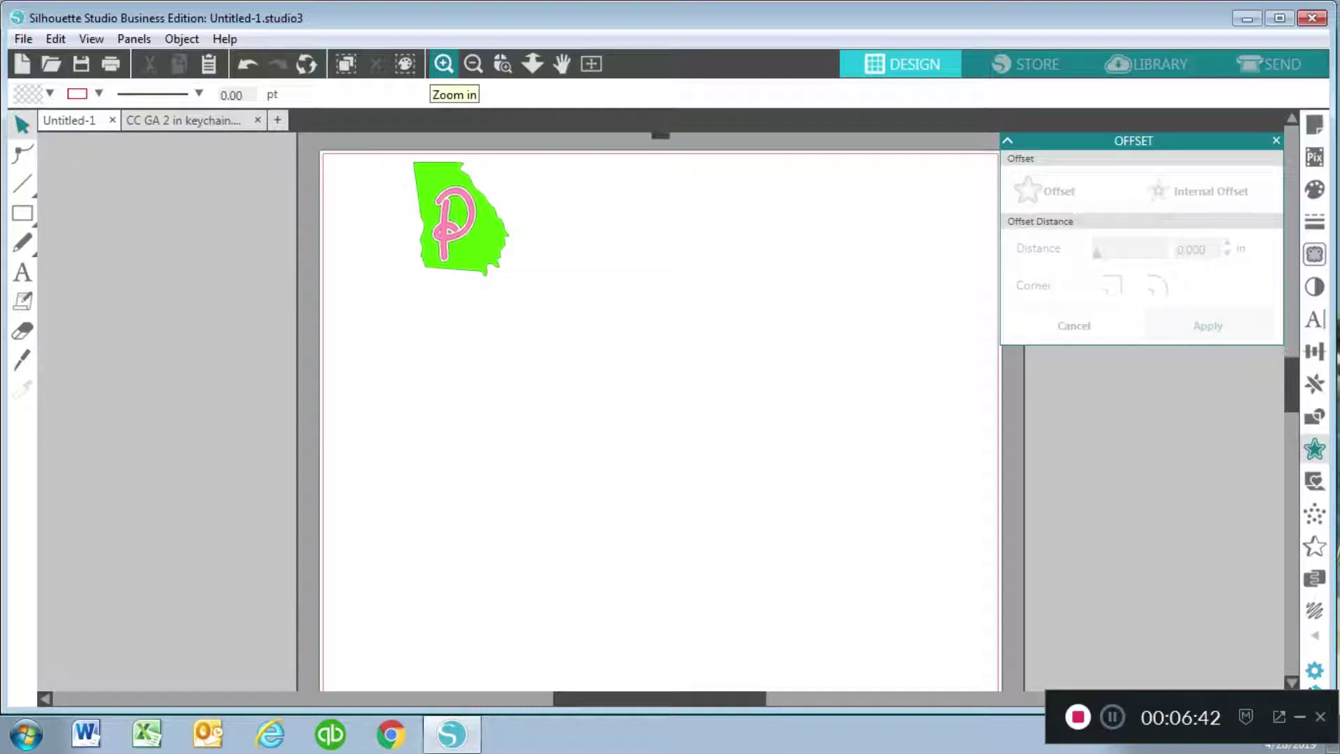
pyautogui.click(444, 64)
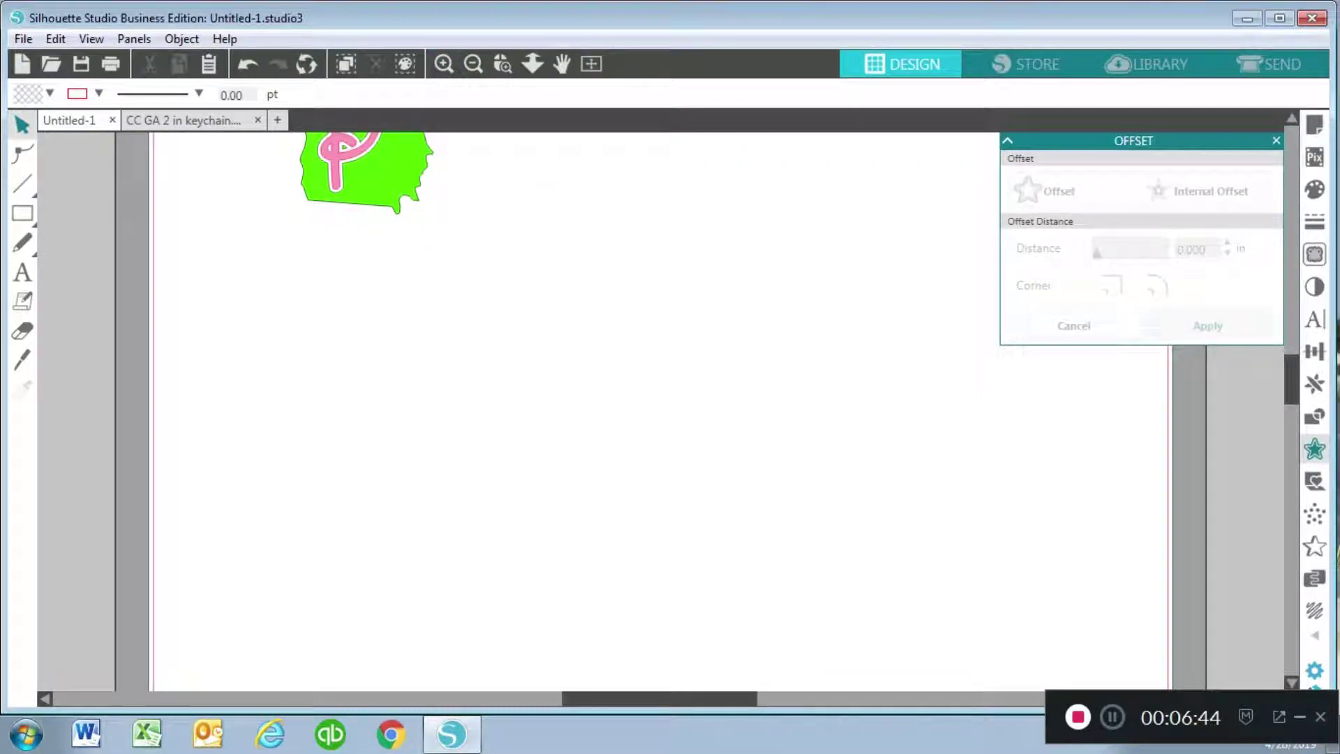
pyautogui.scroll(1, 660, 412)
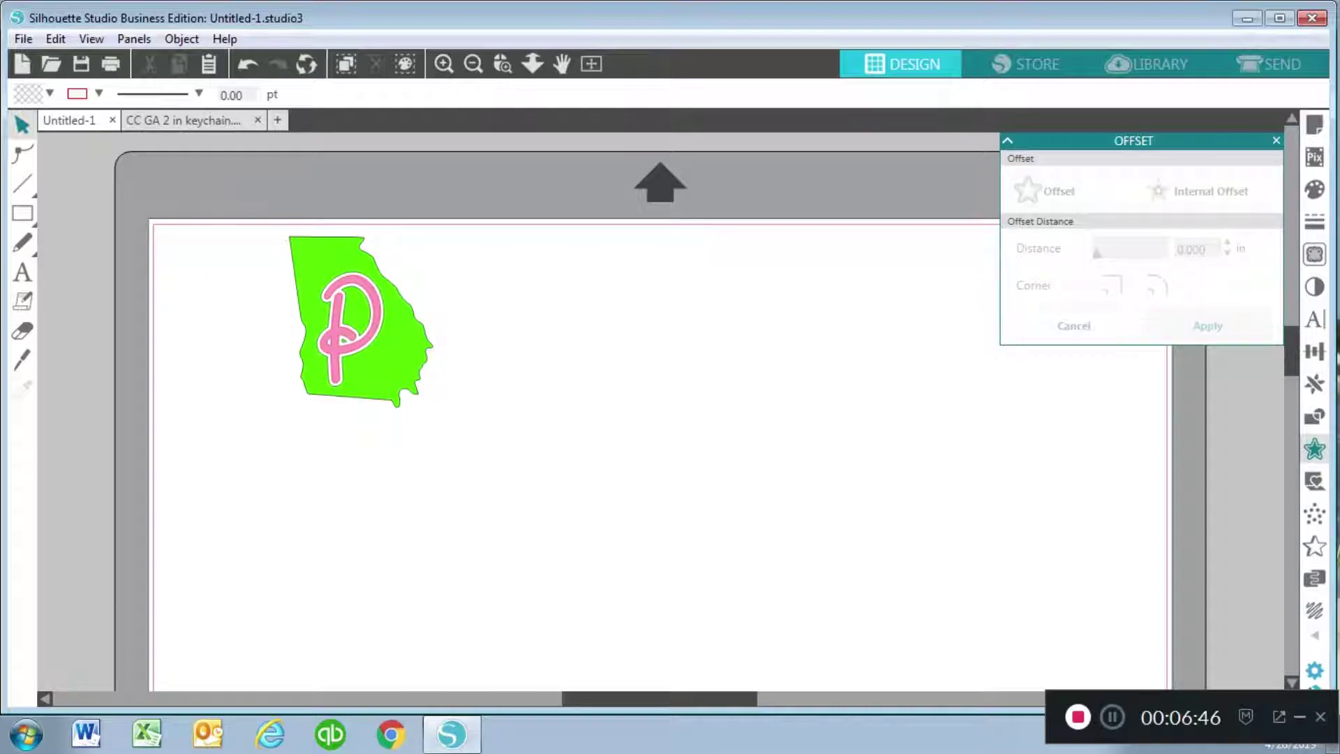
pyautogui.hscroll(-3, 660, 412)
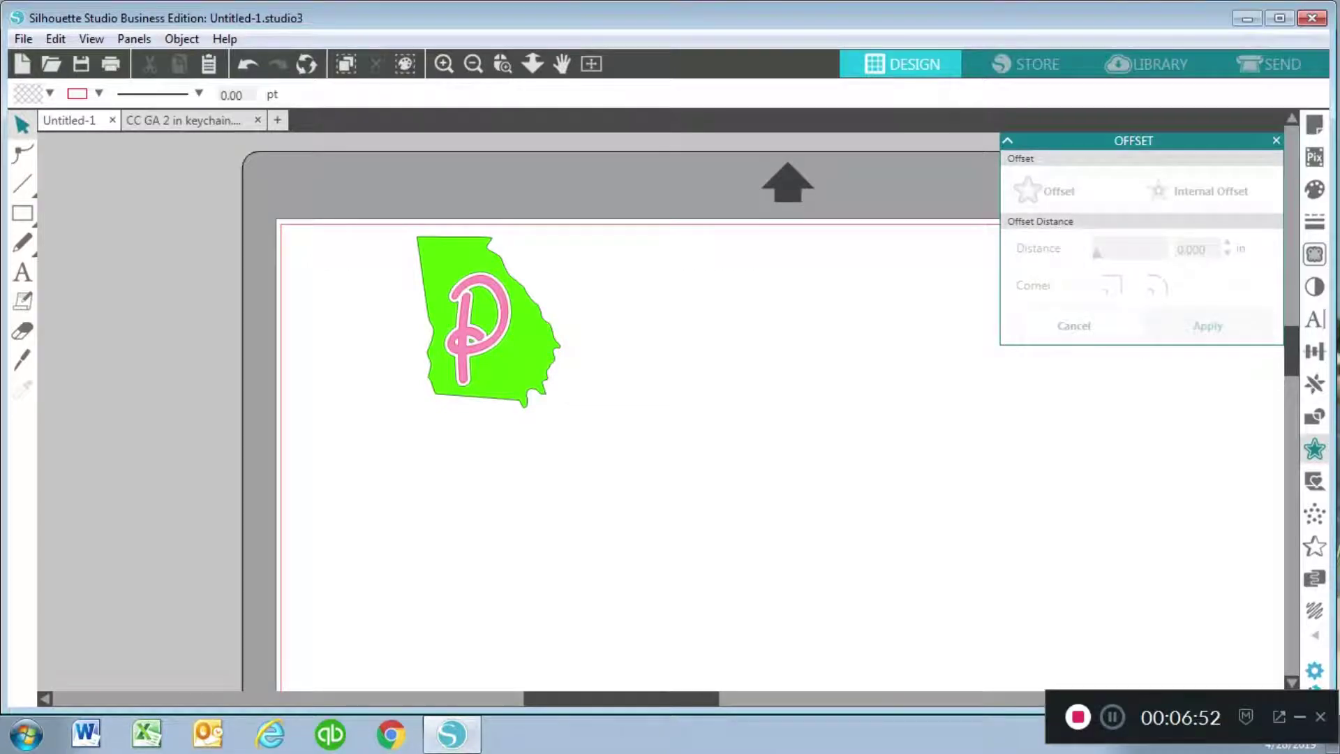
pyautogui.click(477, 329)
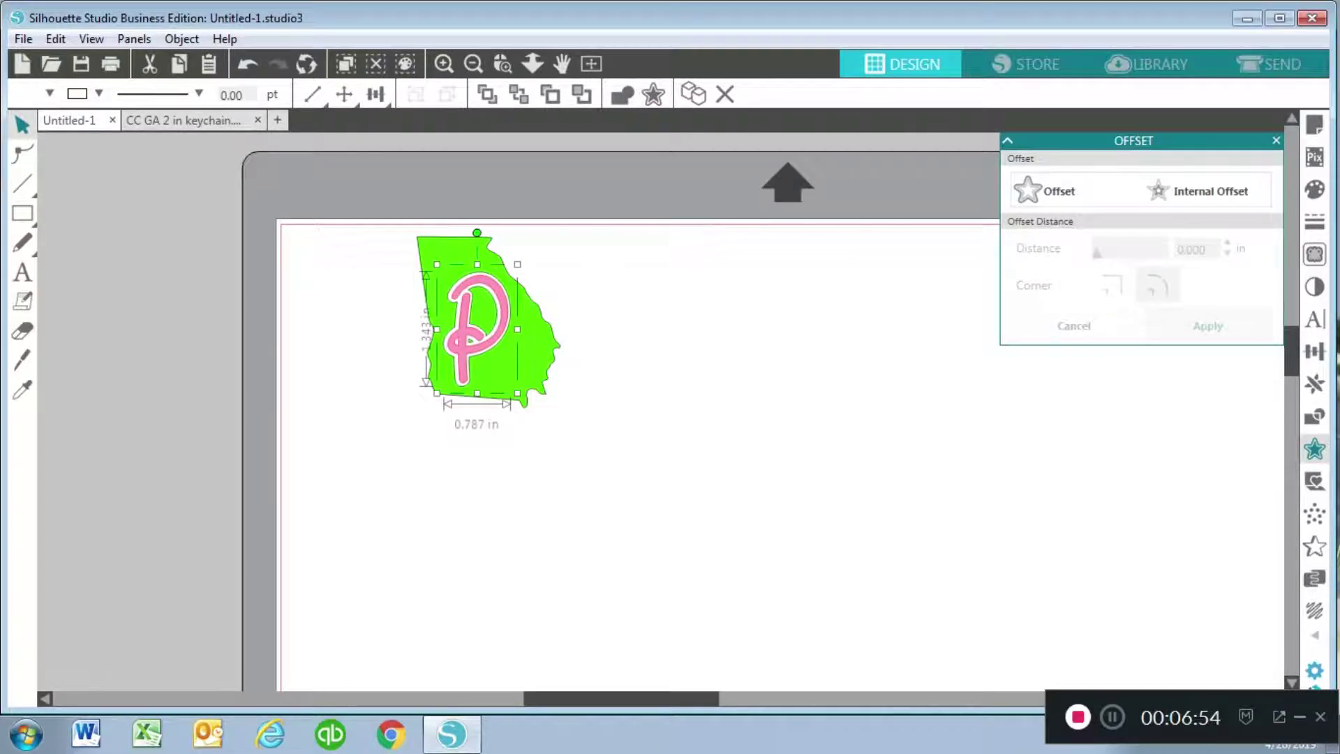
pyautogui.press('i')
pyautogui.press('Escape')
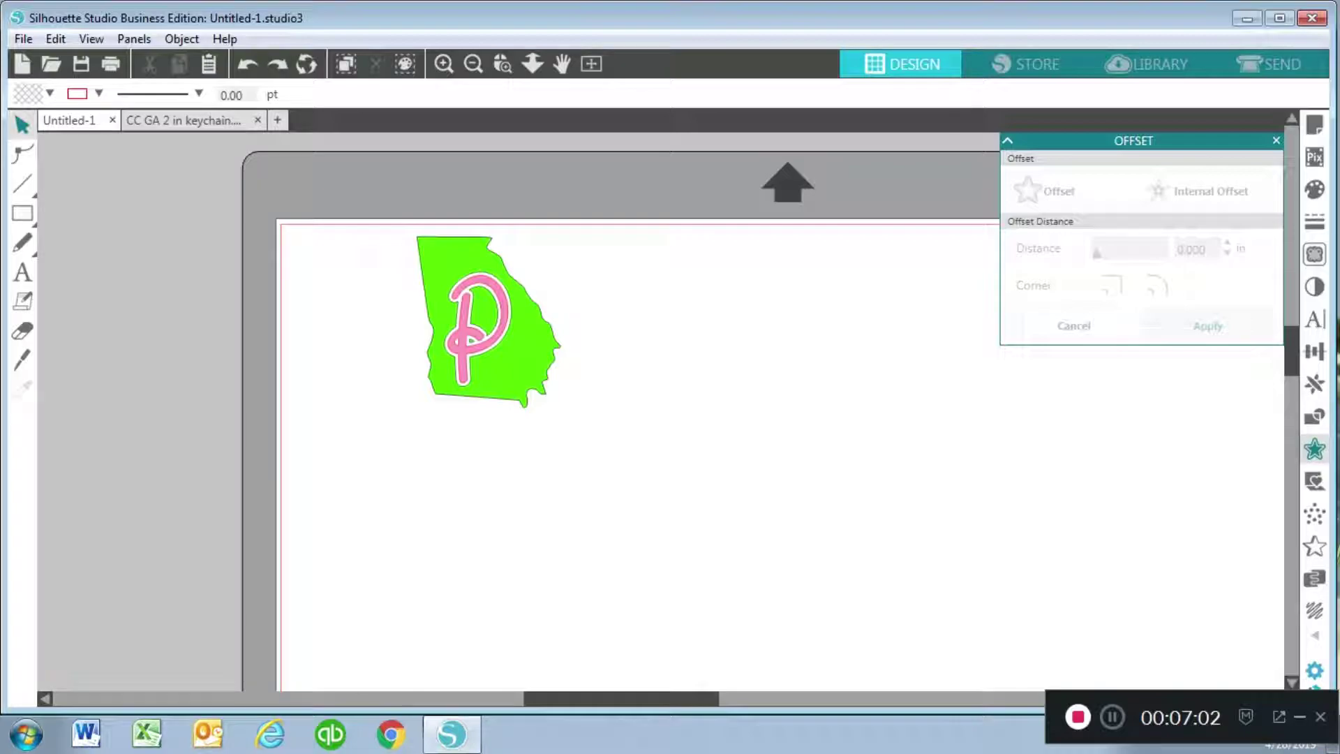
# - Draw a rectangle around the Georgia shape and extend its upper edge to make it about 2.05 by 2.38 in
pyautogui.click(22, 213)
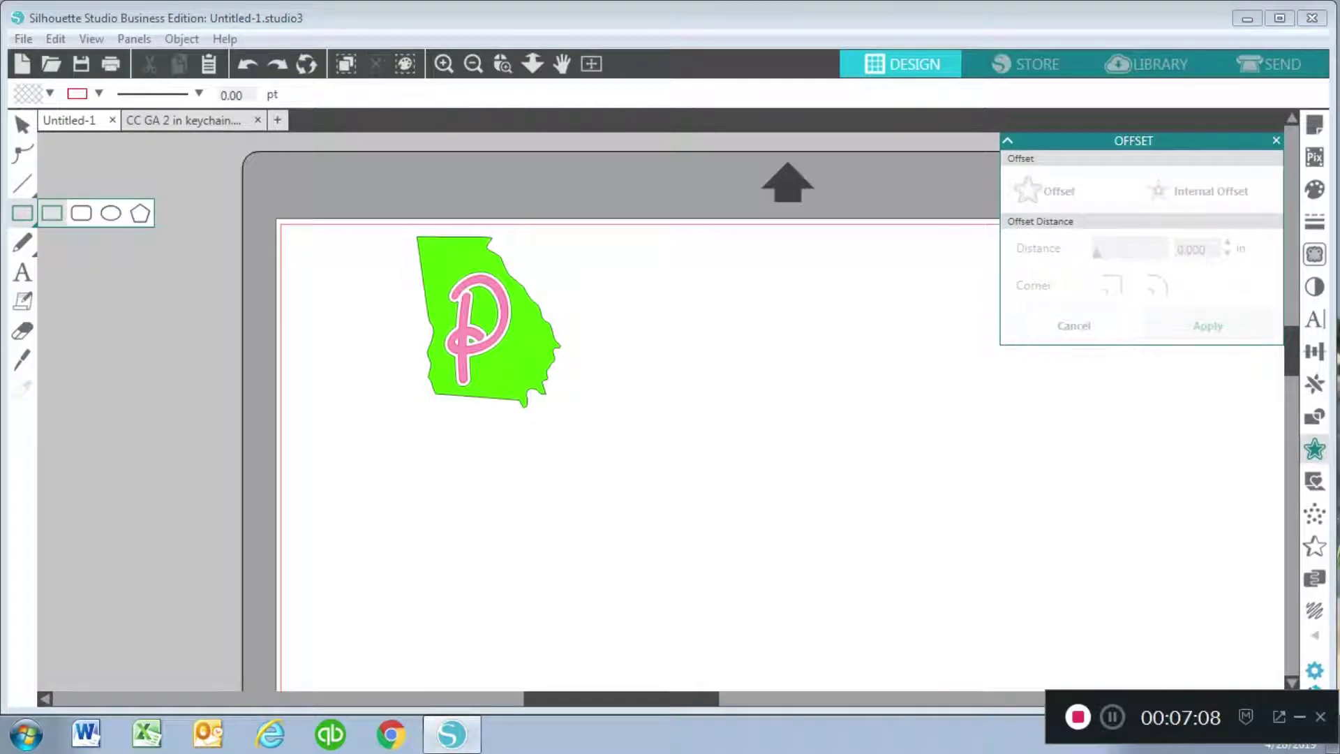
pyautogui.click(51, 213)
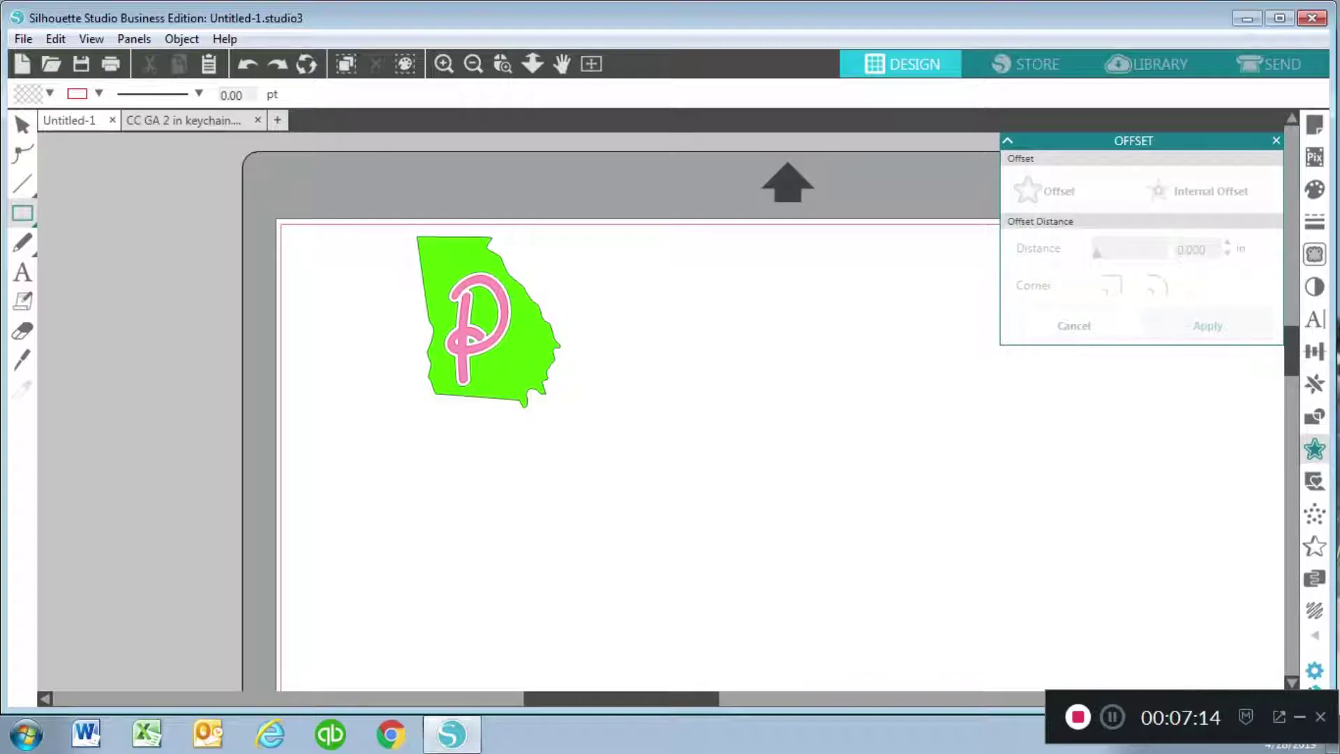
pyautogui.moveTo(401, 221)
pyautogui.mouseDown()
pyautogui.moveTo(566, 345)
pyautogui.moveTo(576, 411)
pyautogui.mouseUp()
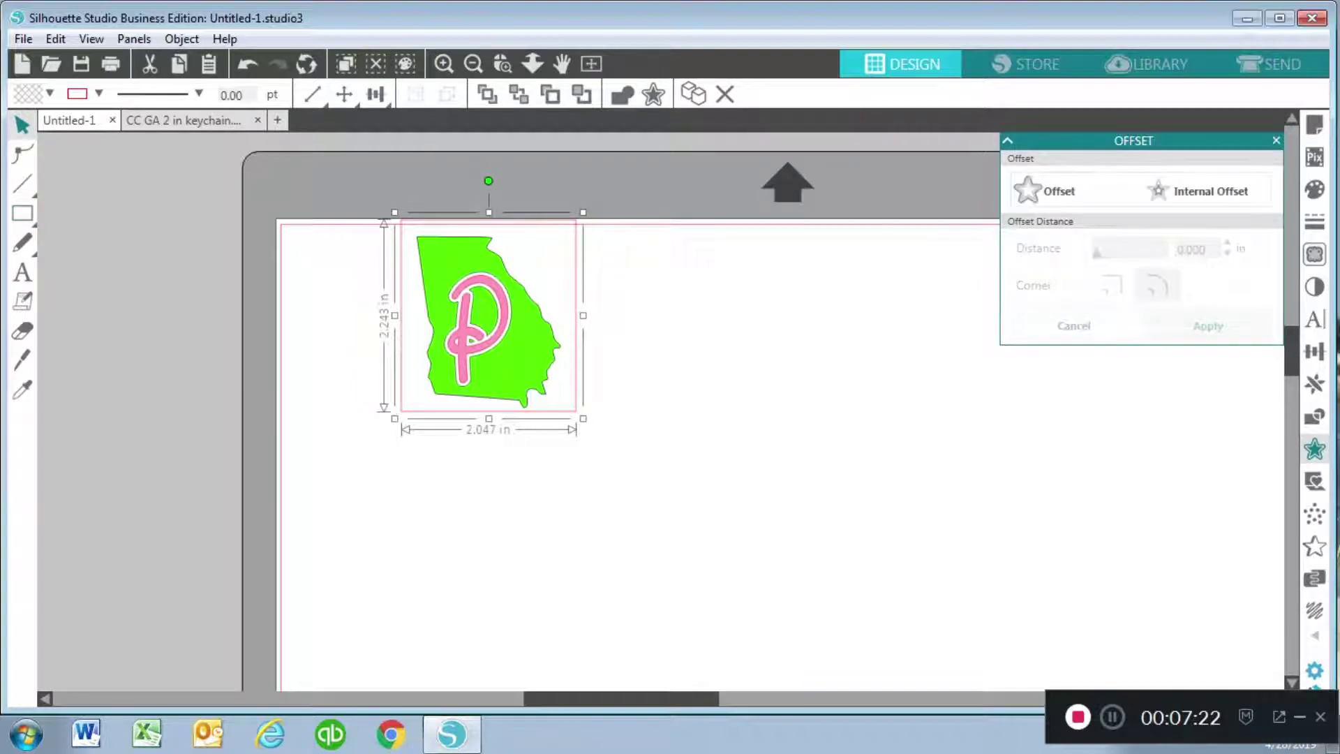
pyautogui.moveTo(488, 213); pyautogui.dragTo(488, 200)
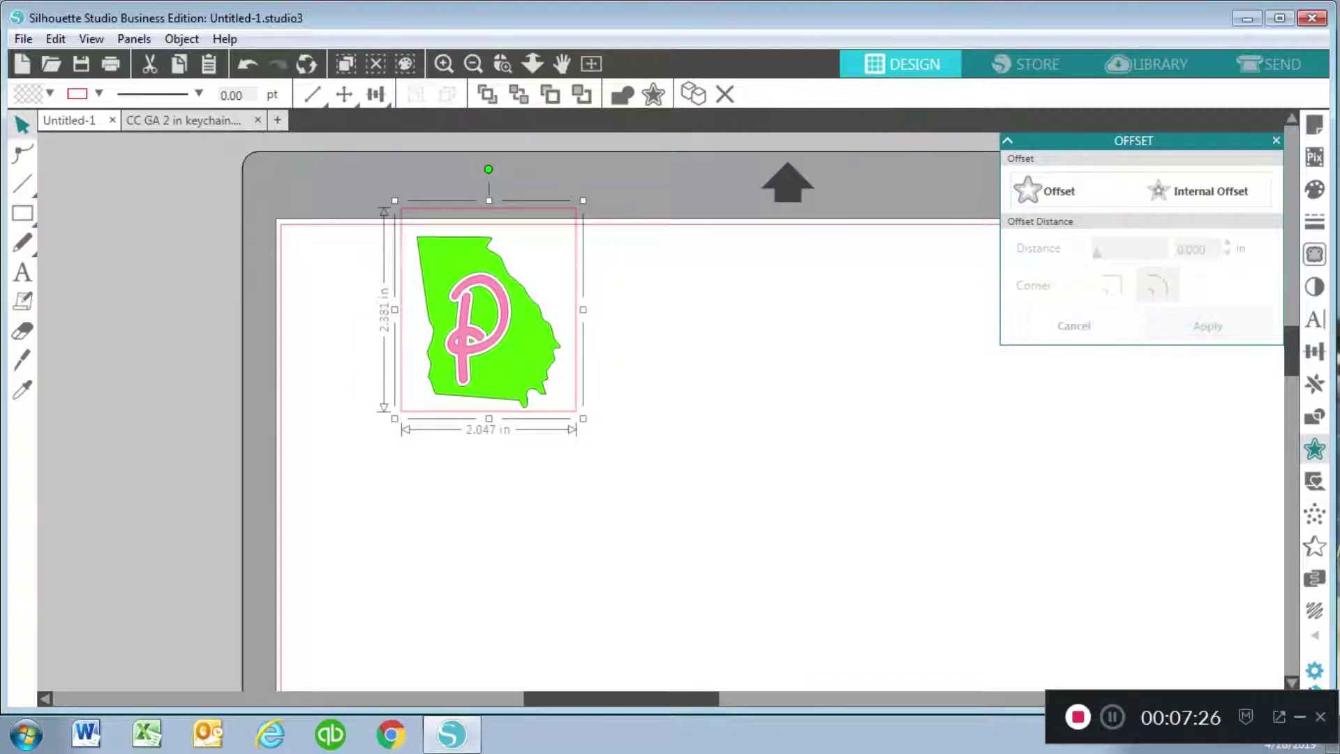
# - Move the whole design with its surrounding rectangle down so that it lies within the page's cut border
pyautogui.hotkey('ctrl', 'a')
pyautogui.moveTo(488, 313); pyautogui.dragTo(493, 380)
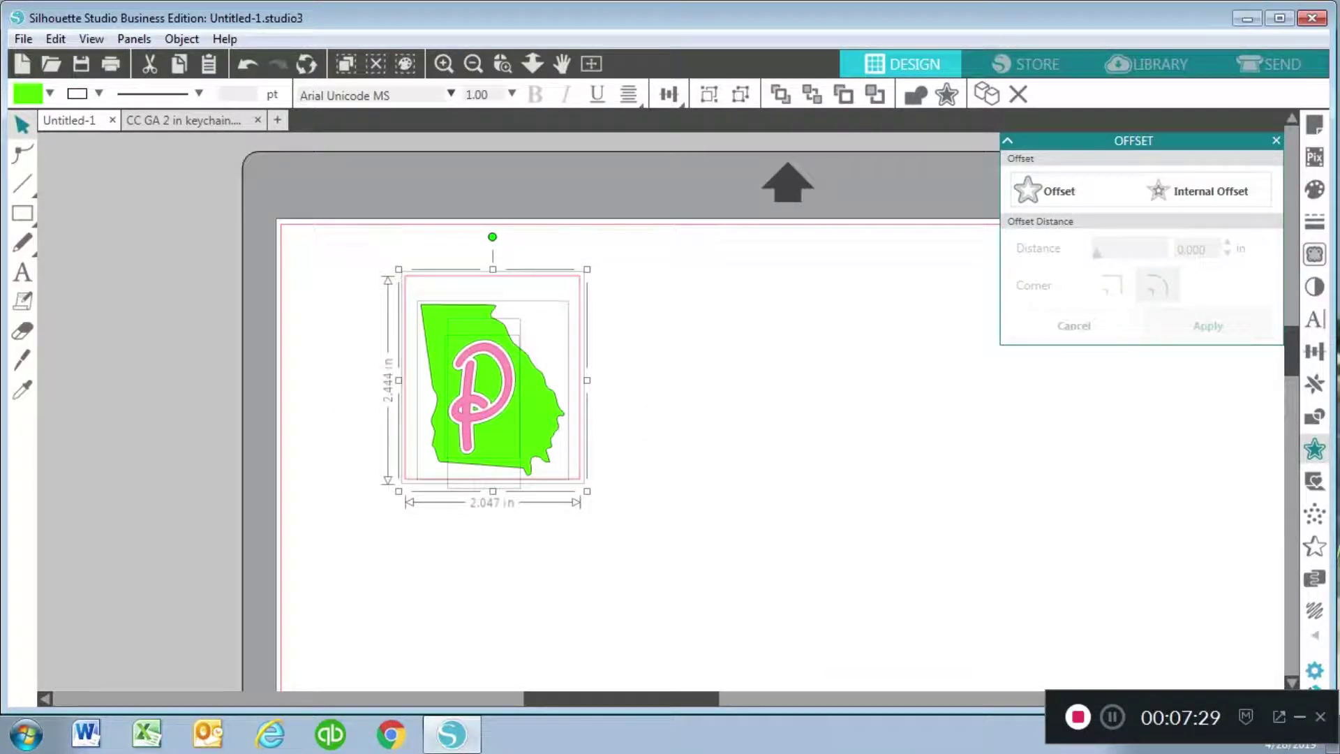
pyautogui.press('Escape')
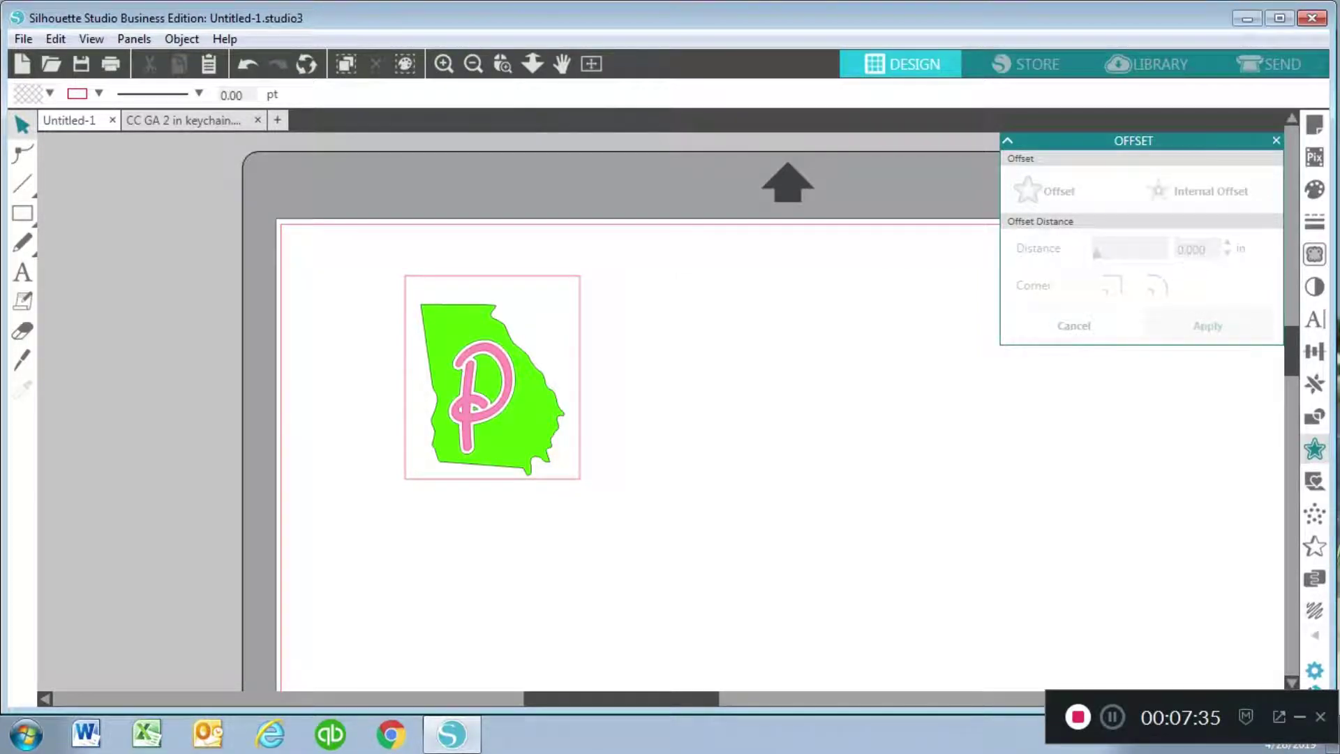
# - Draw a small rectangle about 0.38 by 0.17 in inside the frame's upper-left corner and duplicate it
pyautogui.moveTo(22, 213)
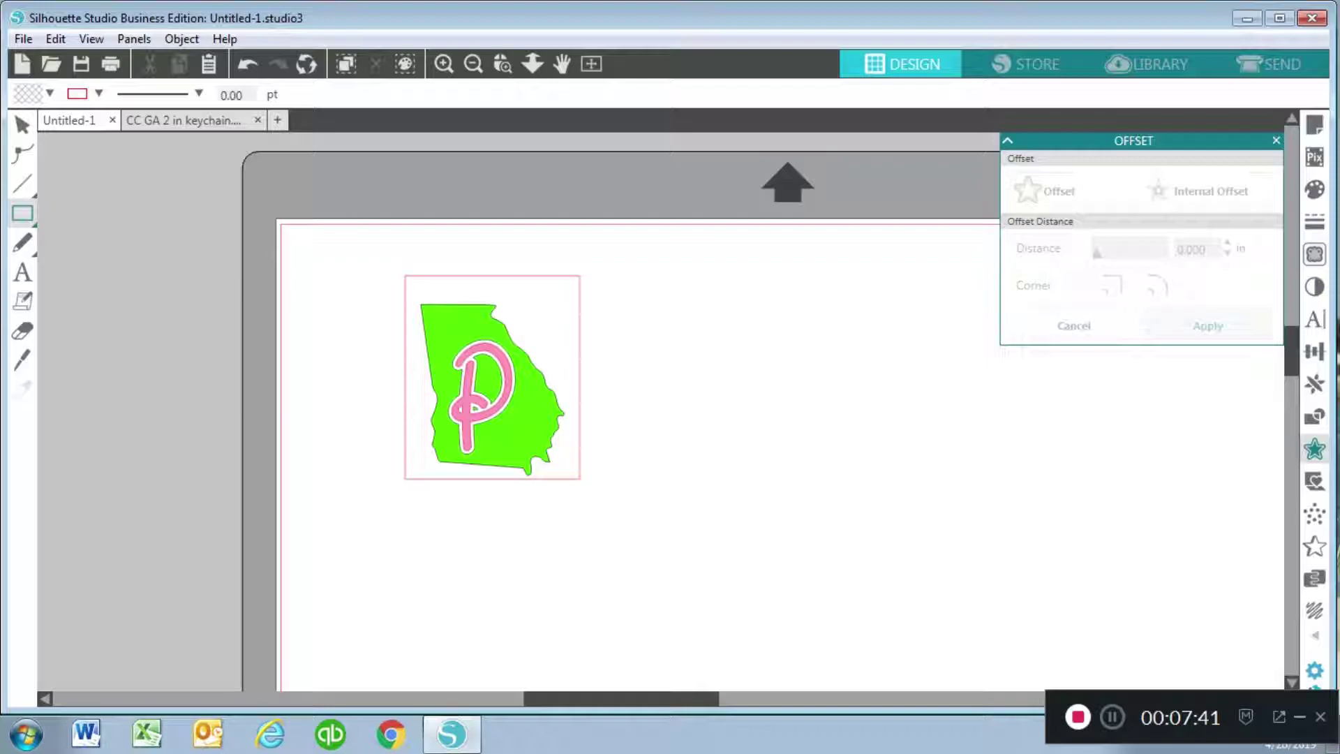
pyautogui.moveTo(411, 280); pyautogui.dragTo(445, 295)
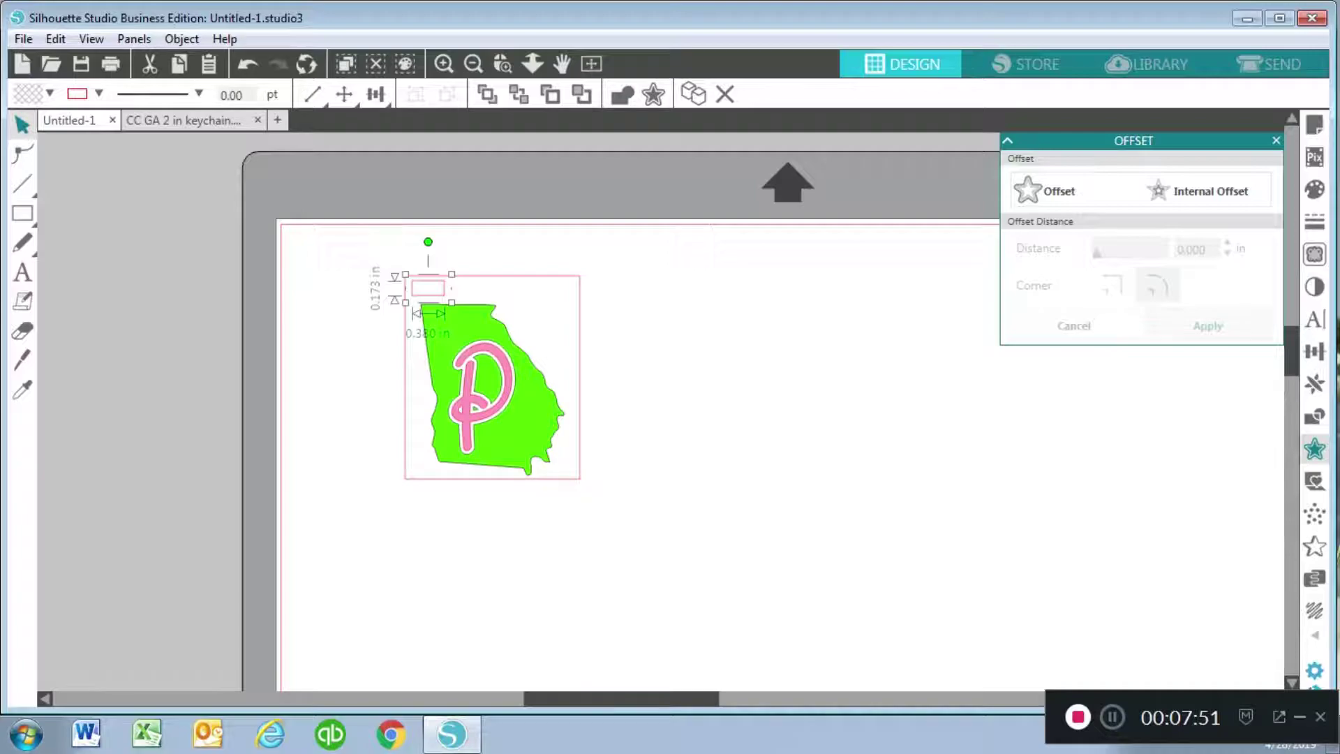
pyautogui.rightClick(444, 288)
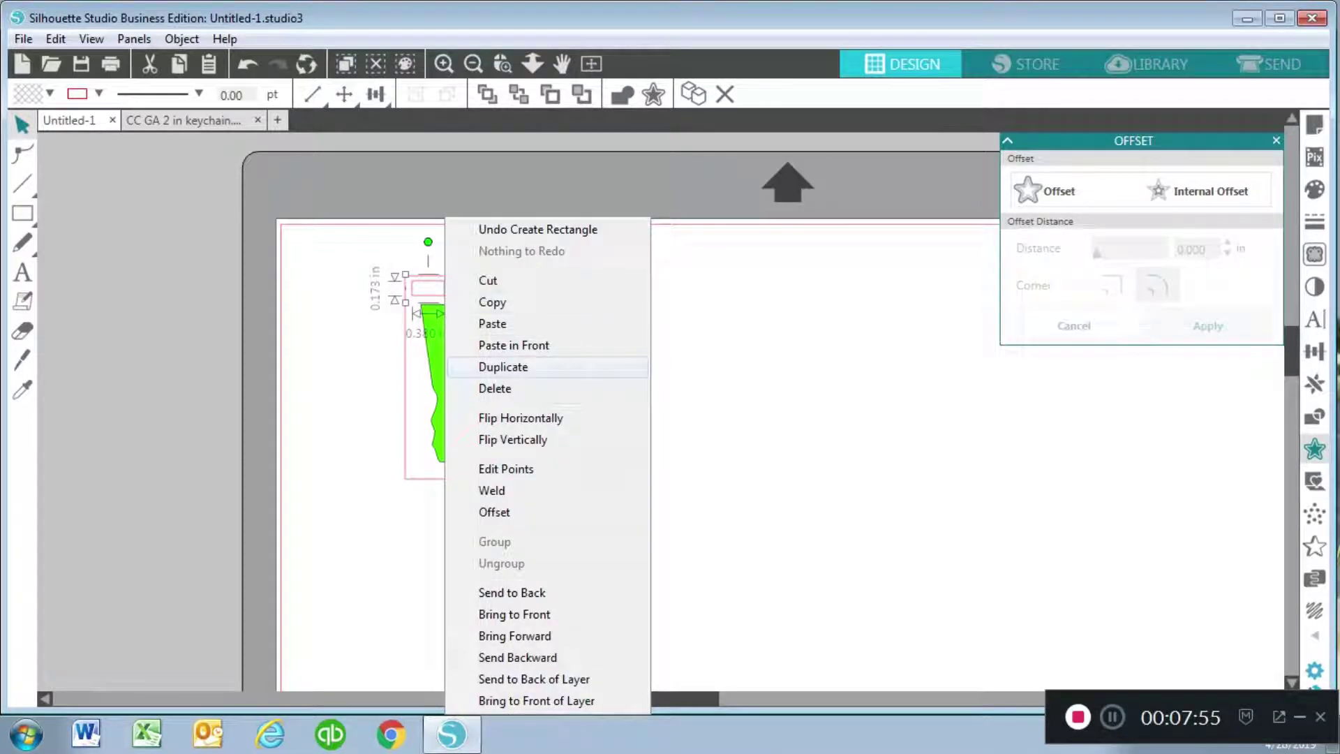
pyautogui.click(502, 366)
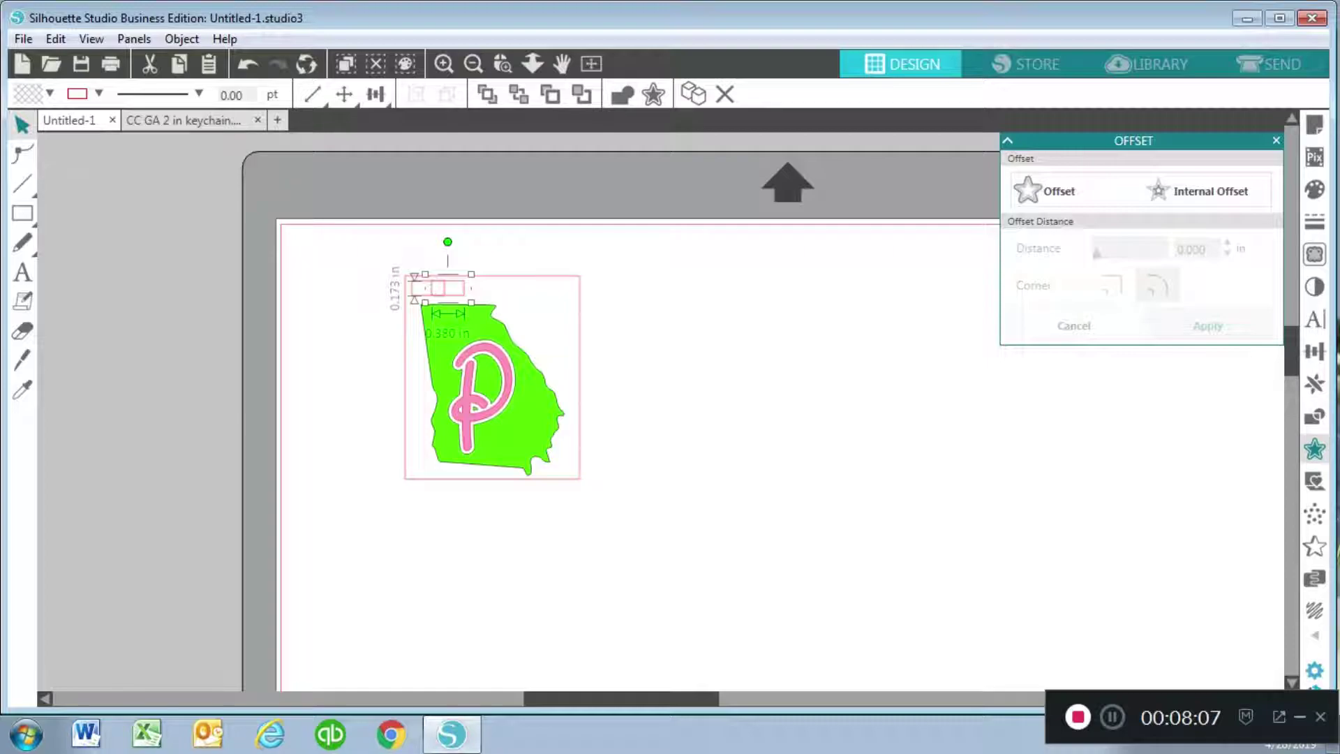
# - Move the duplicated small rectangle horizontally to the frame's upper-right corner, level with the original
pyautogui.press('Right')
pyautogui.press('Right')
pyautogui.press('Right')
pyautogui.press('Right')
pyautogui.press('Right')
pyautogui.press('Right')
pyautogui.press('Right')
pyautogui.press('Right')
pyautogui.press('Right')
pyautogui.press('Right')
pyautogui.press('Right')
pyautogui.press('Right')
pyautogui.press('Right')
pyautogui.press('Right')
pyautogui.press('Right')
pyautogui.press('Right')
pyautogui.press('Right')
pyautogui.press('Right')
pyautogui.press('Right')
pyautogui.press('Right')
pyautogui.press('Right')
pyautogui.press('Right')
pyautogui.press('Right')
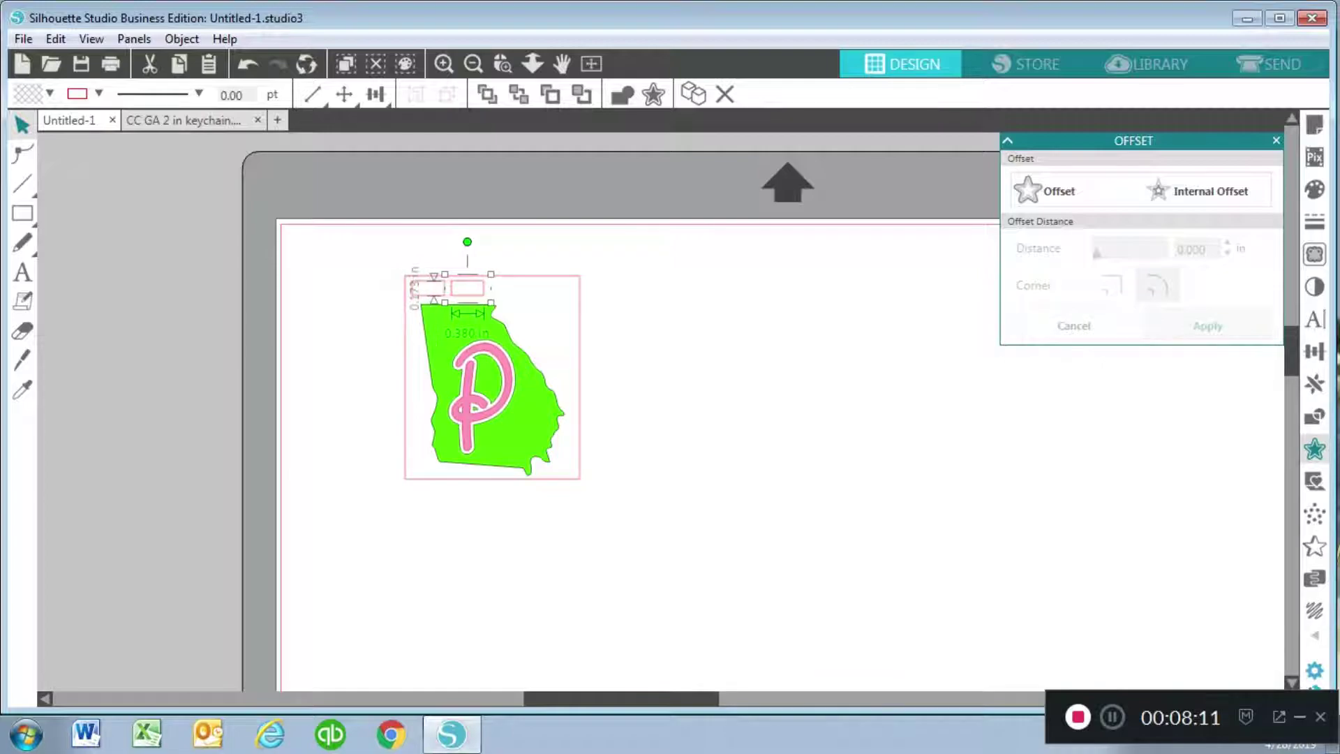
pyautogui.press('Right')
pyautogui.press('Right')
pyautogui.press('Right')
pyautogui.press('Right')
pyautogui.press('Right')
pyautogui.press('Right')
pyautogui.press('Right')
pyautogui.press('Right')
pyautogui.press('Right')
pyautogui.press('Right')
pyautogui.press('Right')
pyautogui.press('Right')
pyautogui.press('Right')
pyautogui.press('Right')
pyautogui.press('Right')
pyautogui.press('Right')
pyautogui.press('Right')
pyautogui.press('Right')
pyautogui.press('Right')
pyautogui.press('Right')
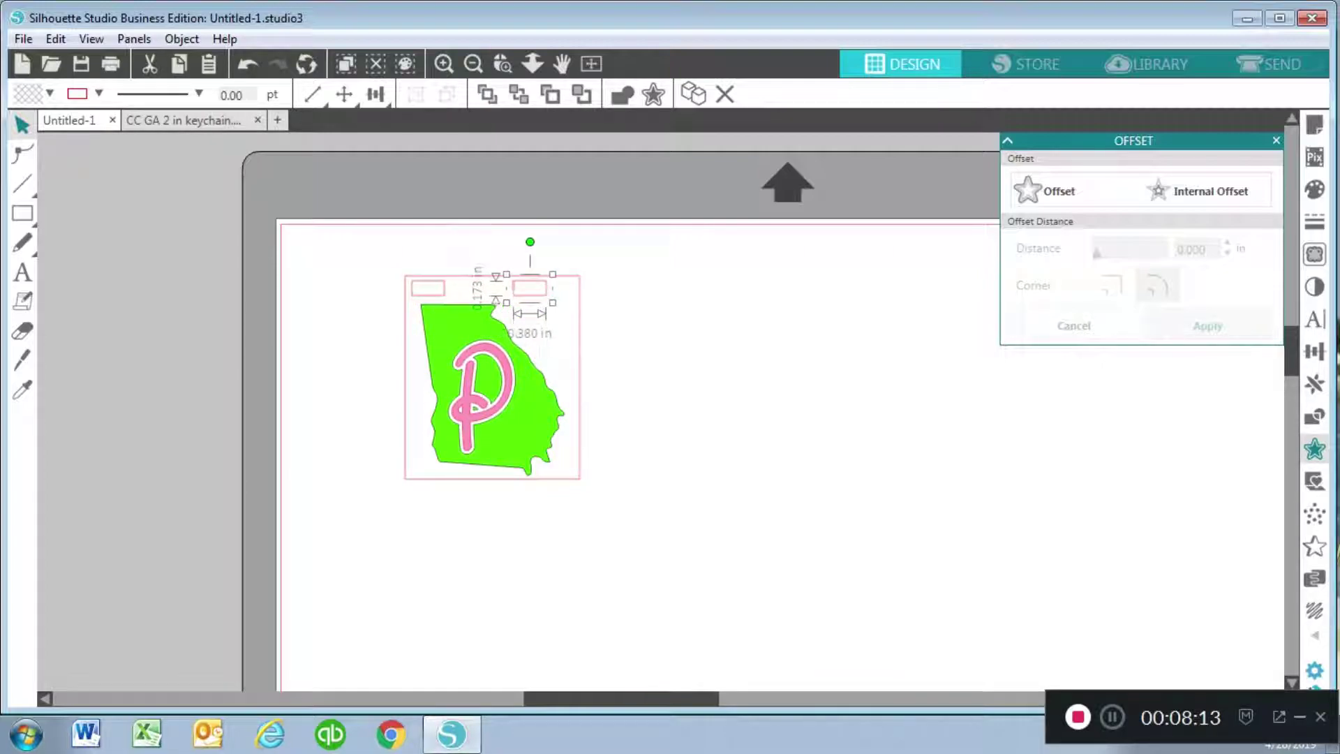
pyautogui.press('Right')
pyautogui.press('Right')
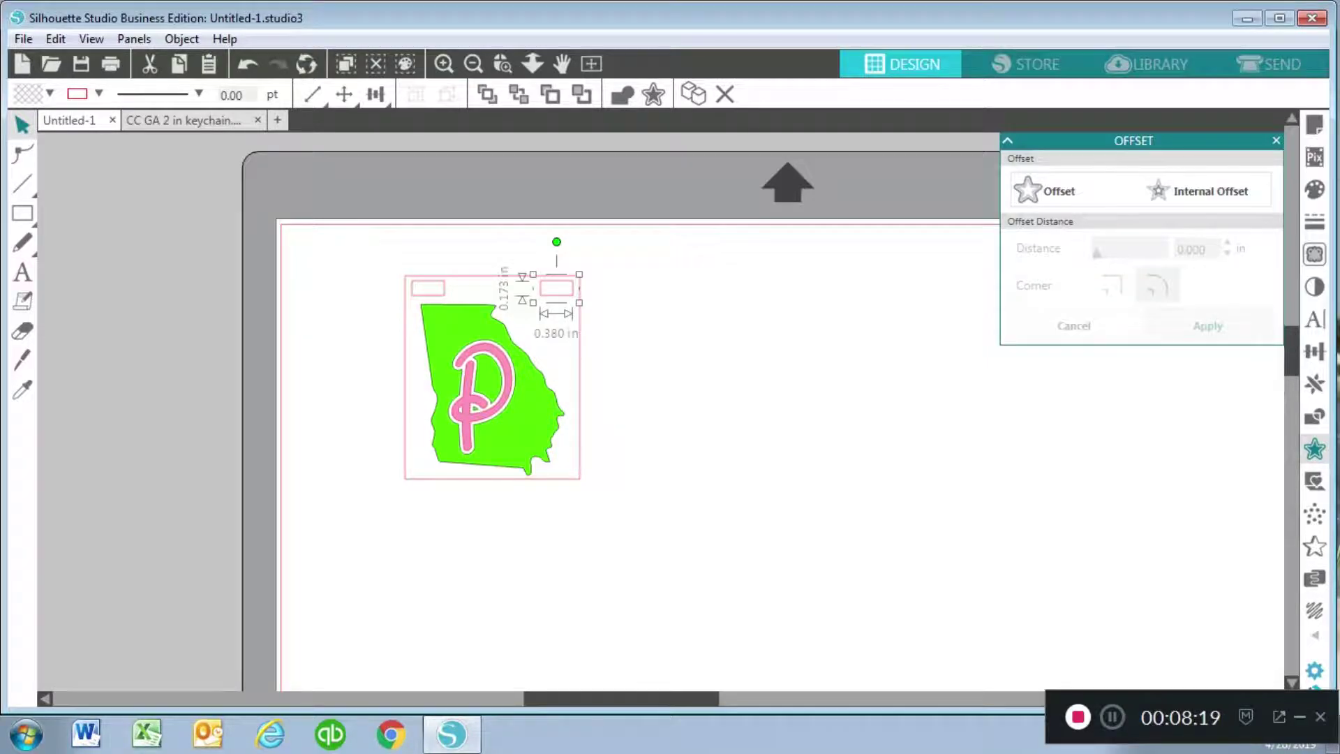
pyautogui.press('Escape')
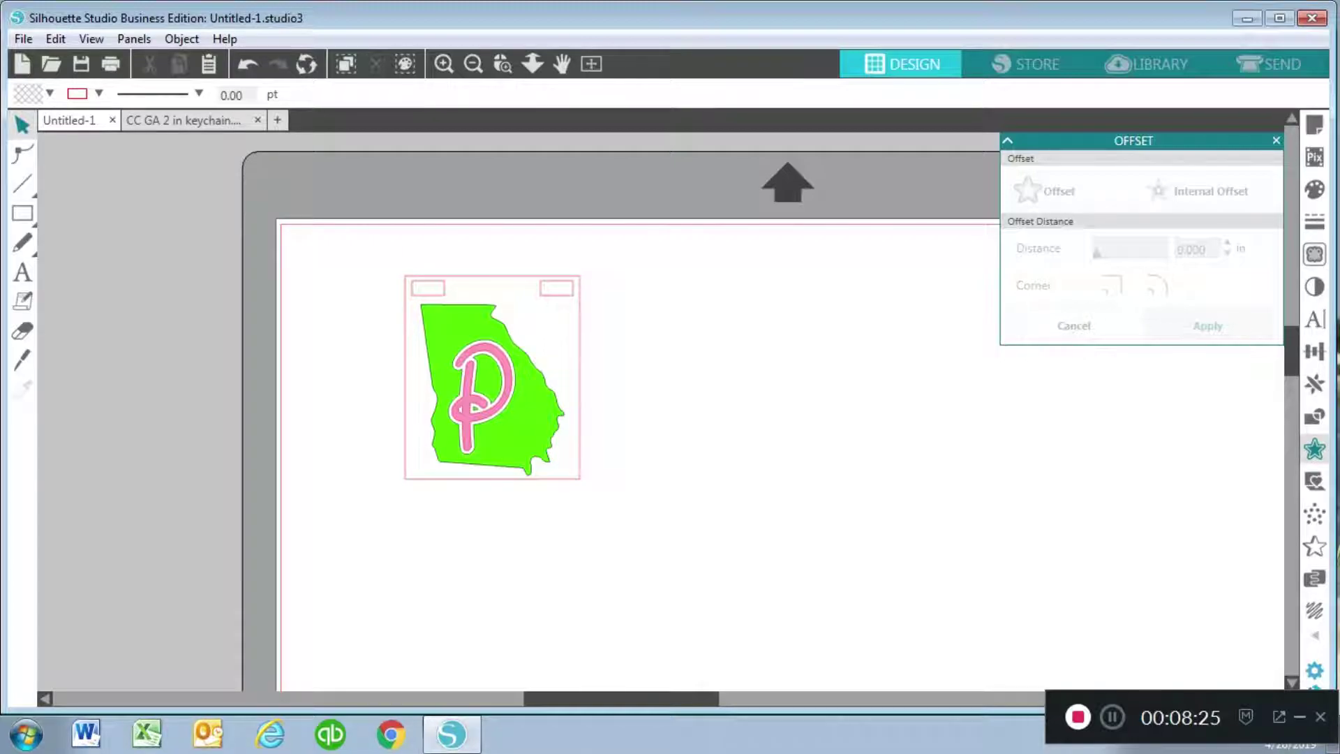
# - Draw a trial rectangle about 2.99 by 2.34 in on the empty area beside the design and delete it
pyautogui.click(21, 213)
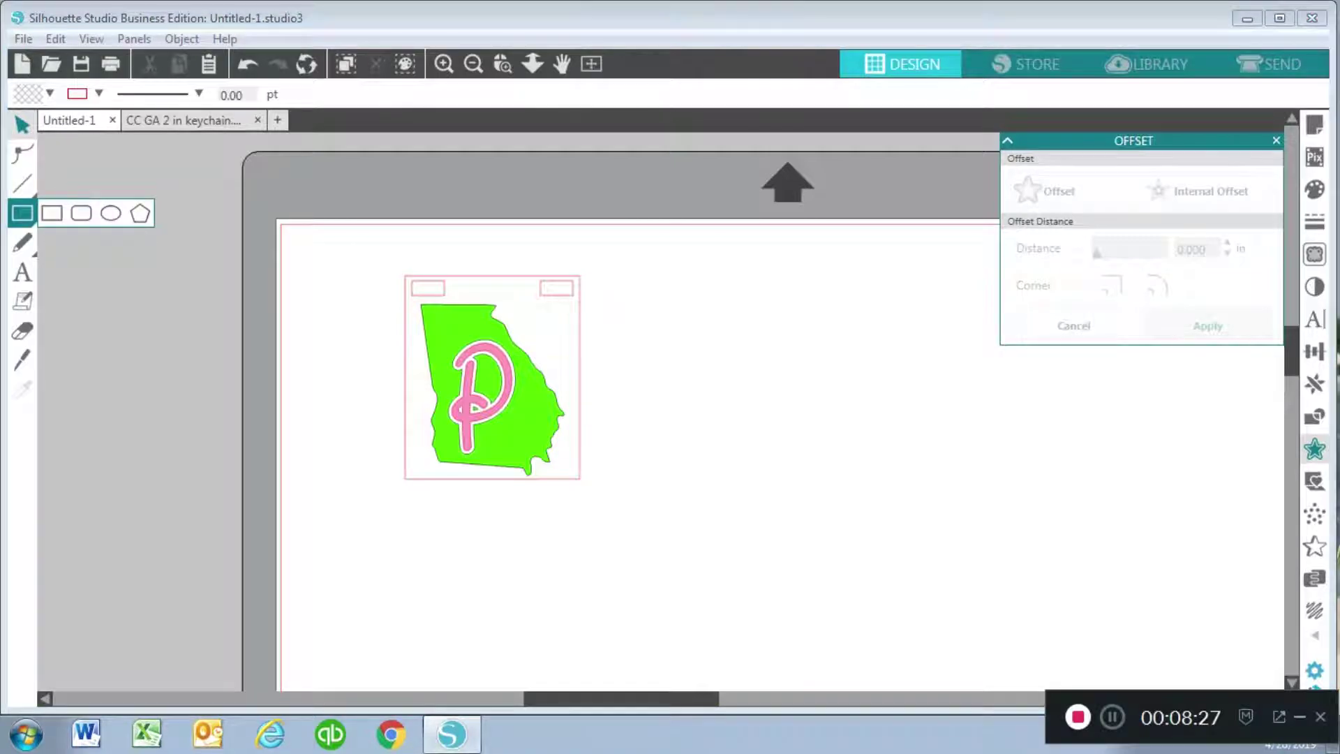
pyautogui.click(52, 213)
pyautogui.moveTo(814, 345)
pyautogui.mouseDown()
pyautogui.moveTo(1078, 469)
pyautogui.moveTo(1069, 543)
pyautogui.mouseUp()
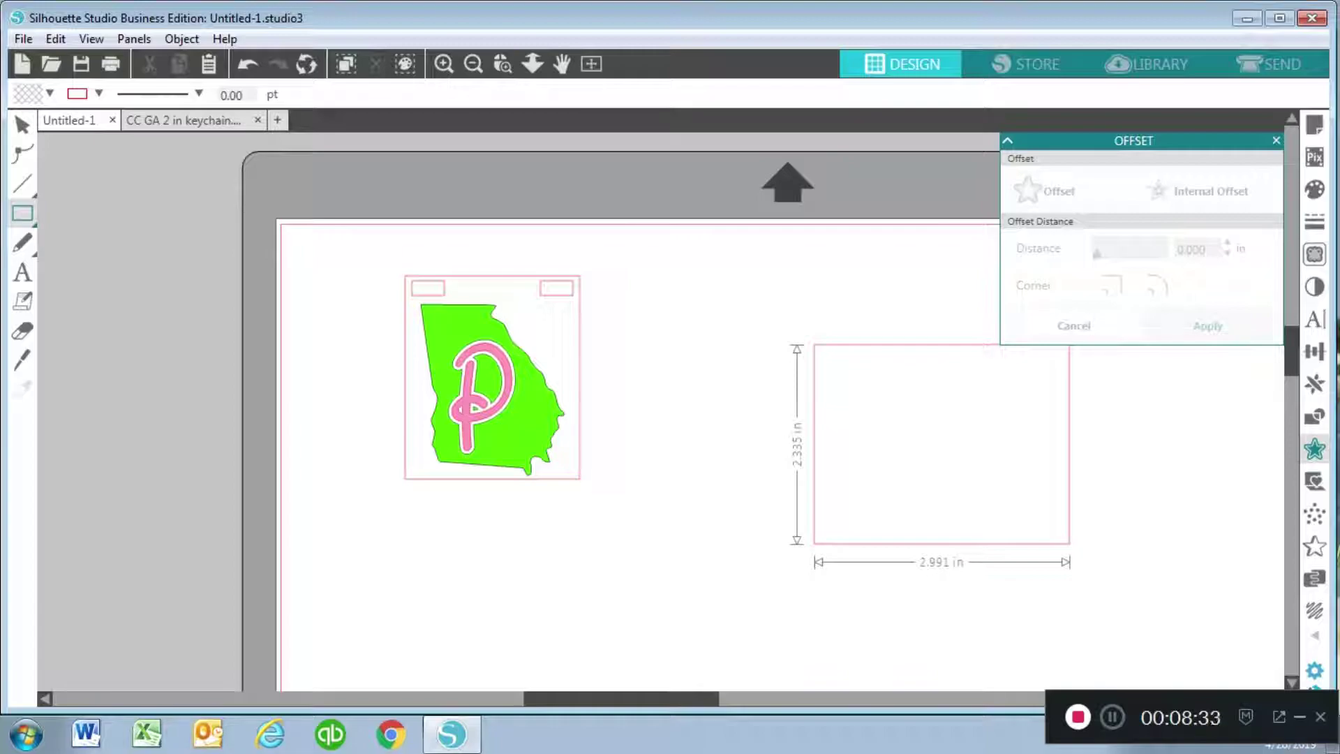
pyautogui.moveTo(1070, 543); pyautogui.dragTo(1069, 543)
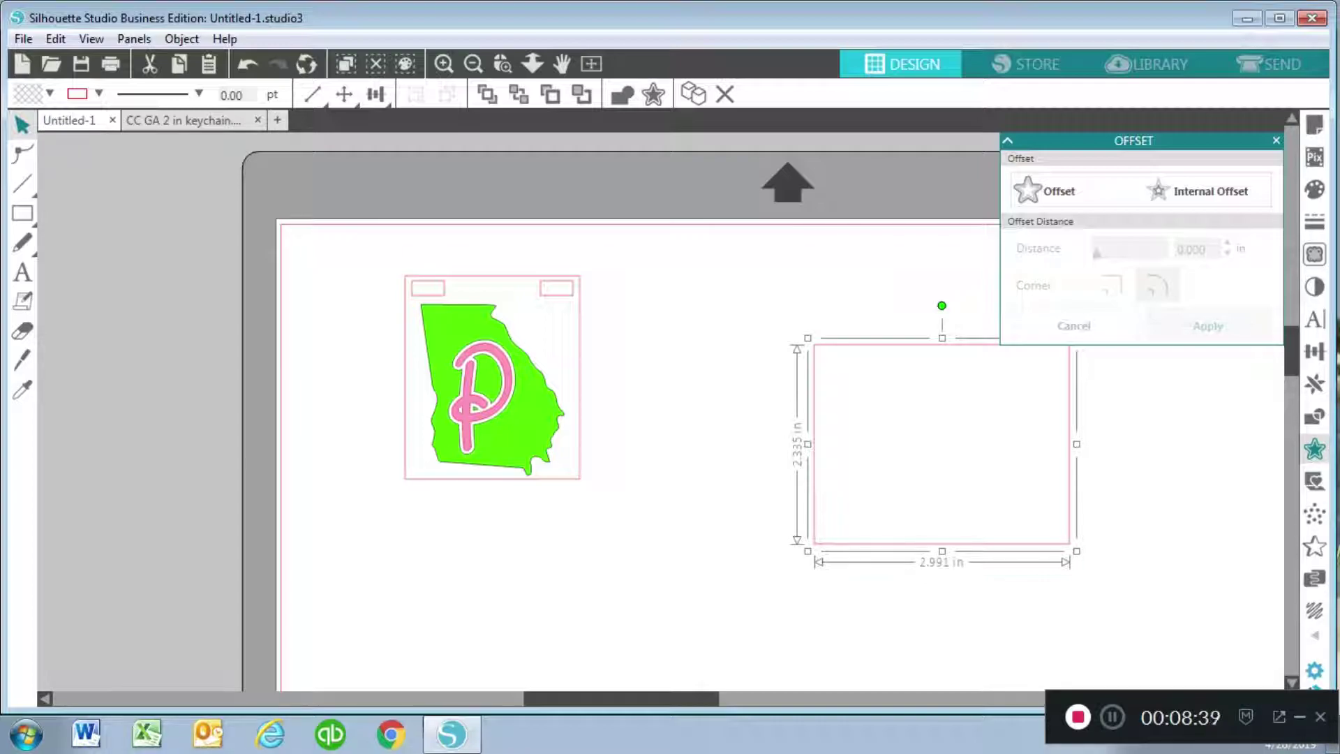
pyautogui.press('Delete')
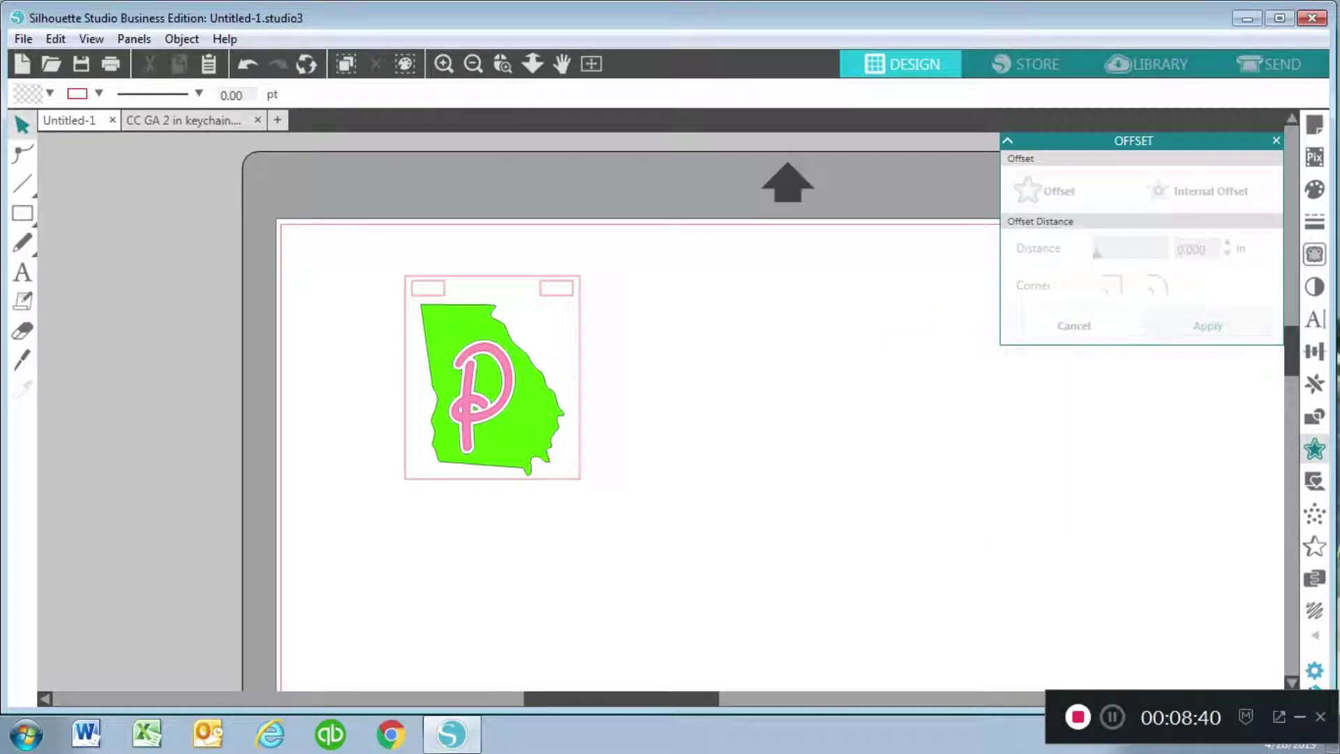
pyautogui.click(55, 39)
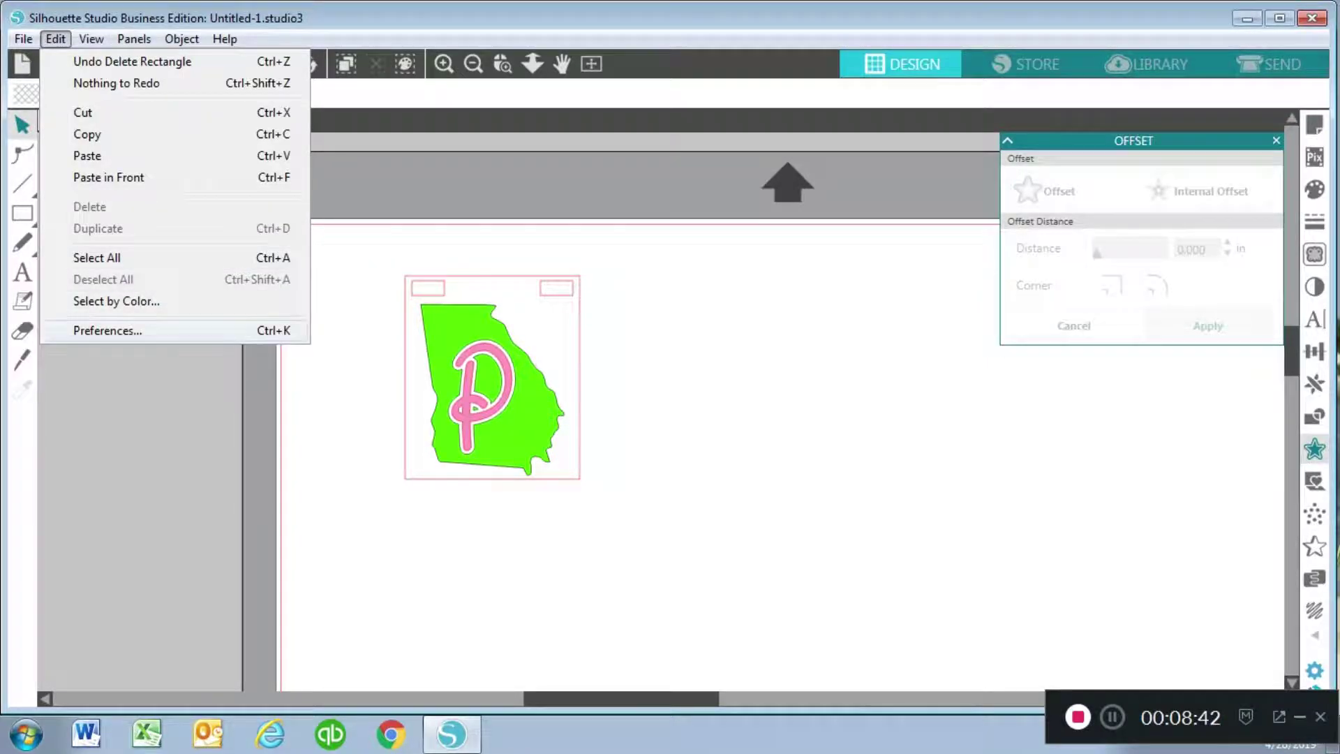
pyautogui.press('Escape')
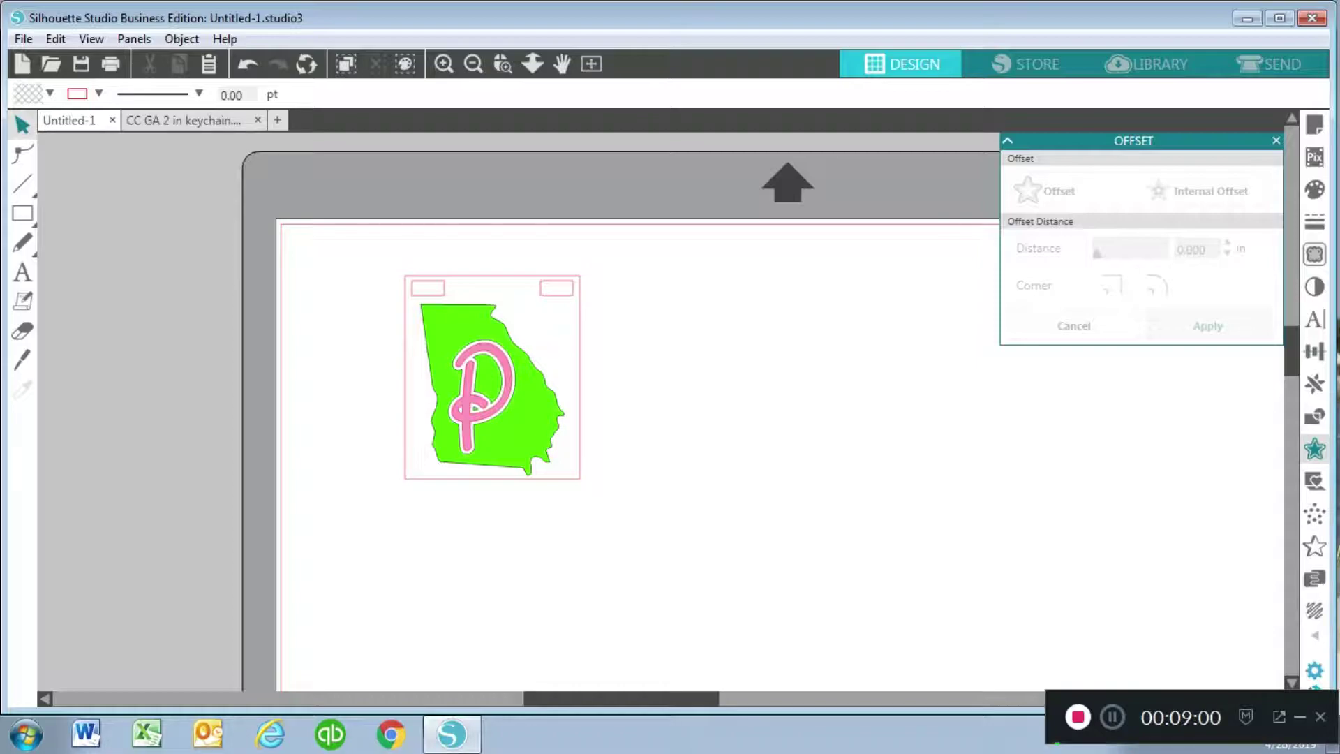
# - Copy the whole framed Georgia design with its corner rectangles and place the copy near the page's upper-right corner
pyautogui.press('Escape')
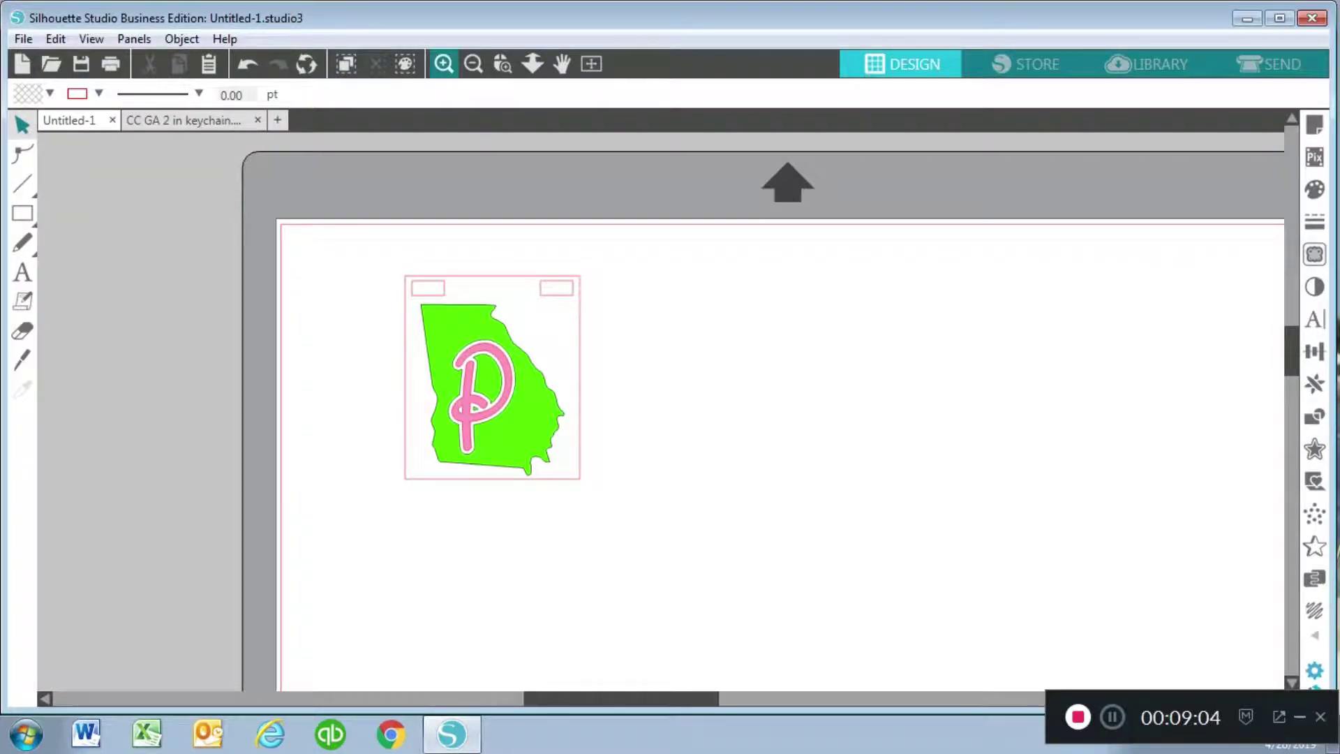
pyautogui.moveTo(685, 632); pyautogui.dragTo(317, 227)
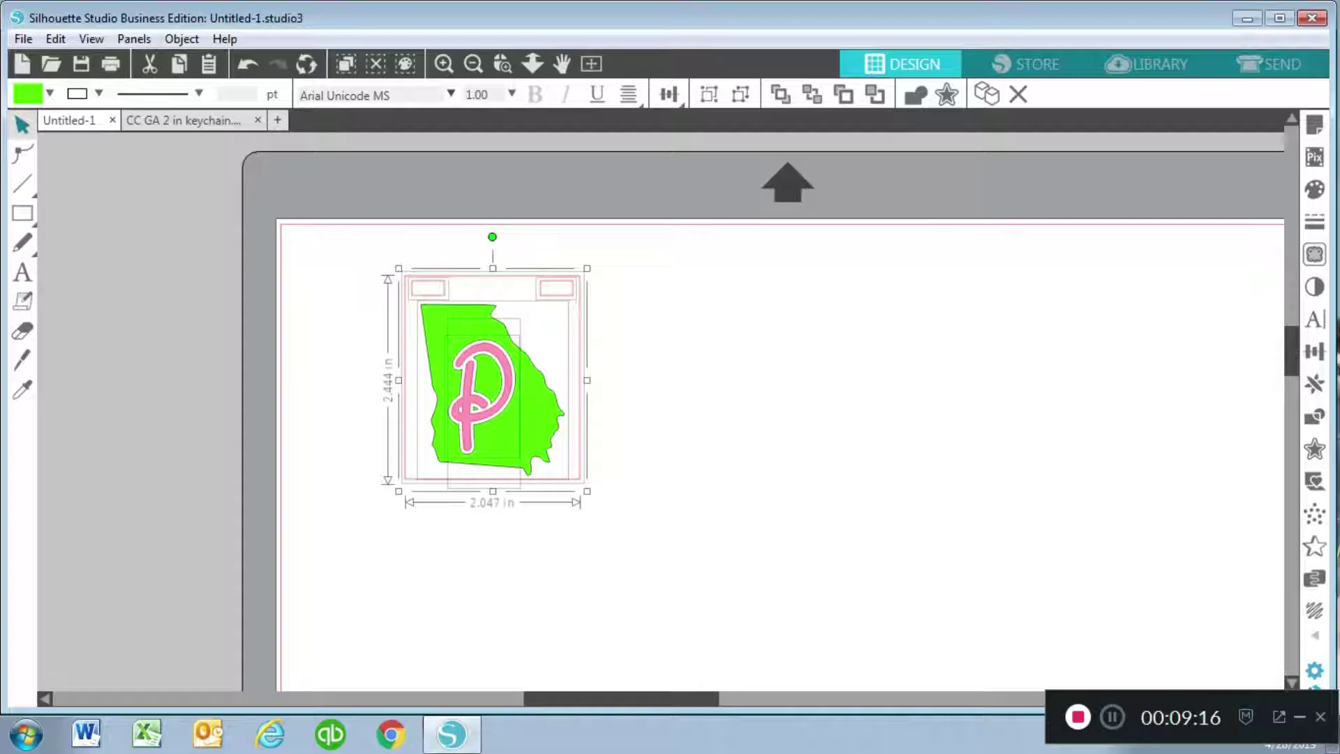
pyautogui.rightClick(469, 252)
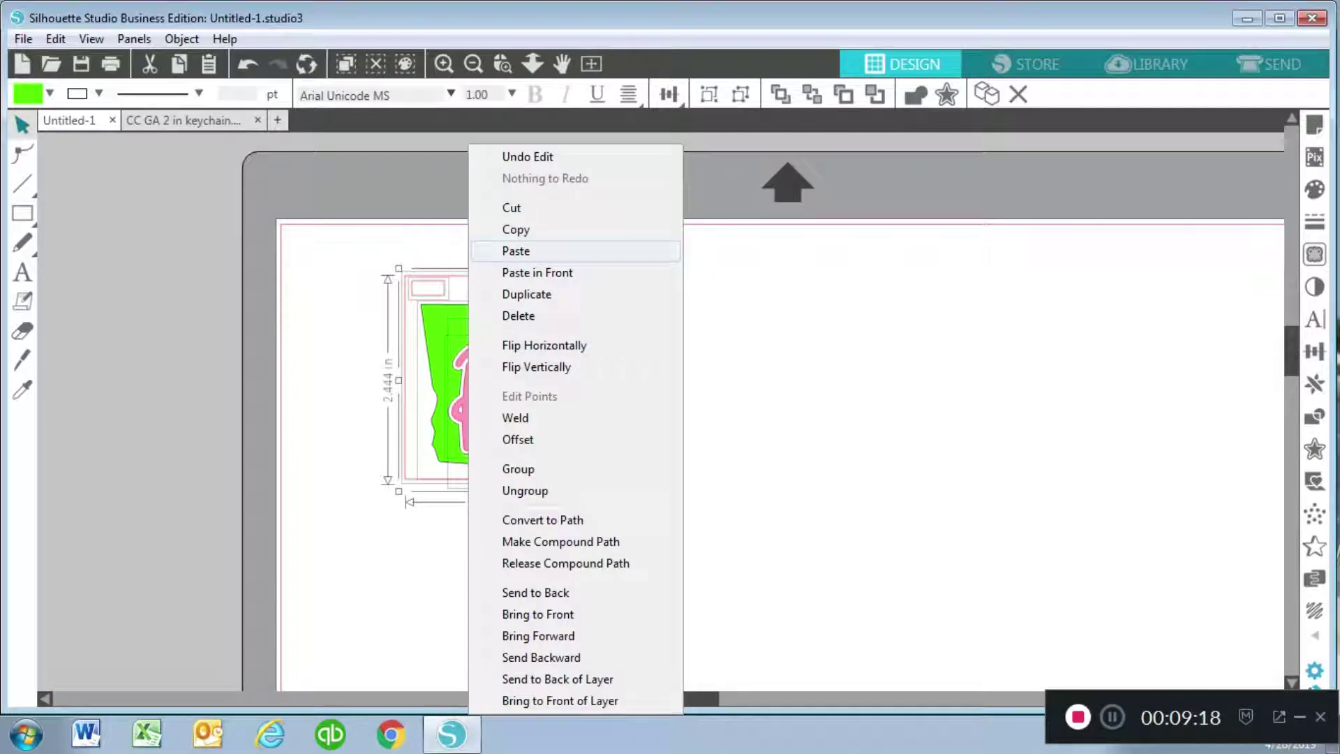
pyautogui.click(516, 229)
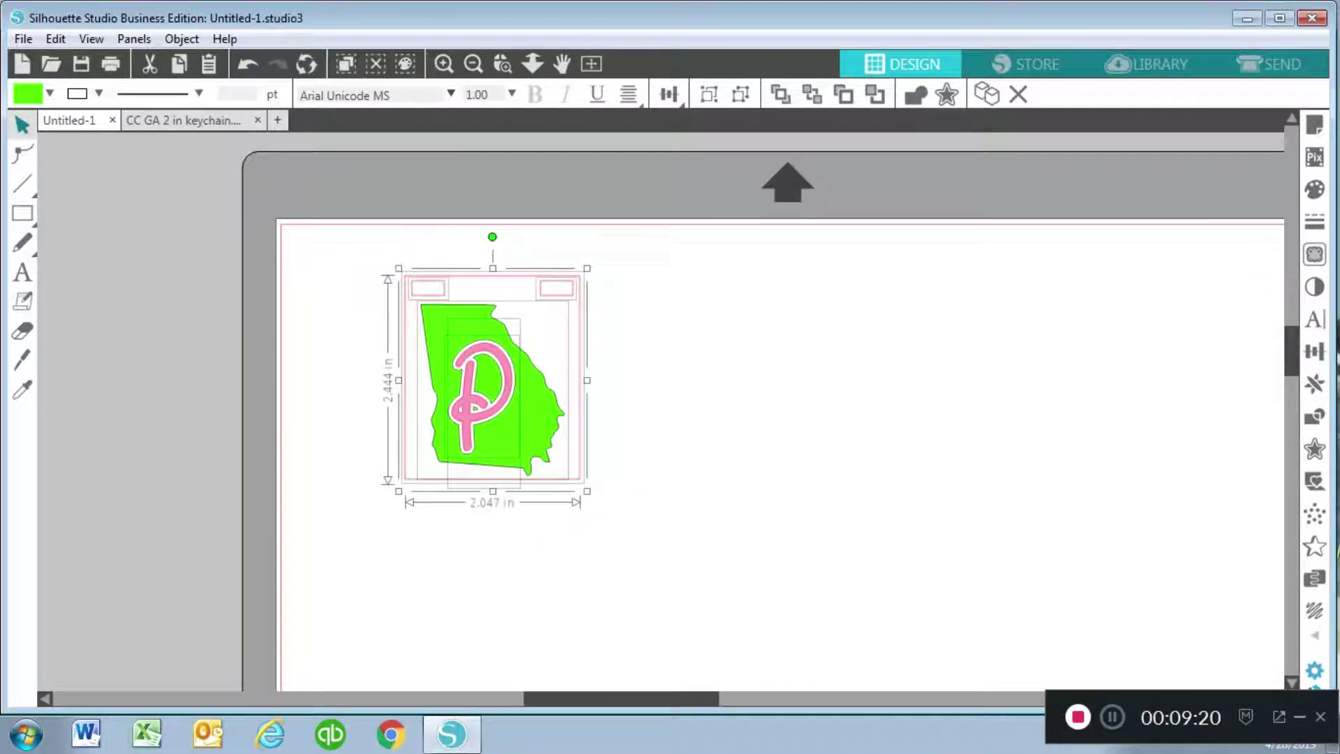
pyautogui.rightClick(513, 230)
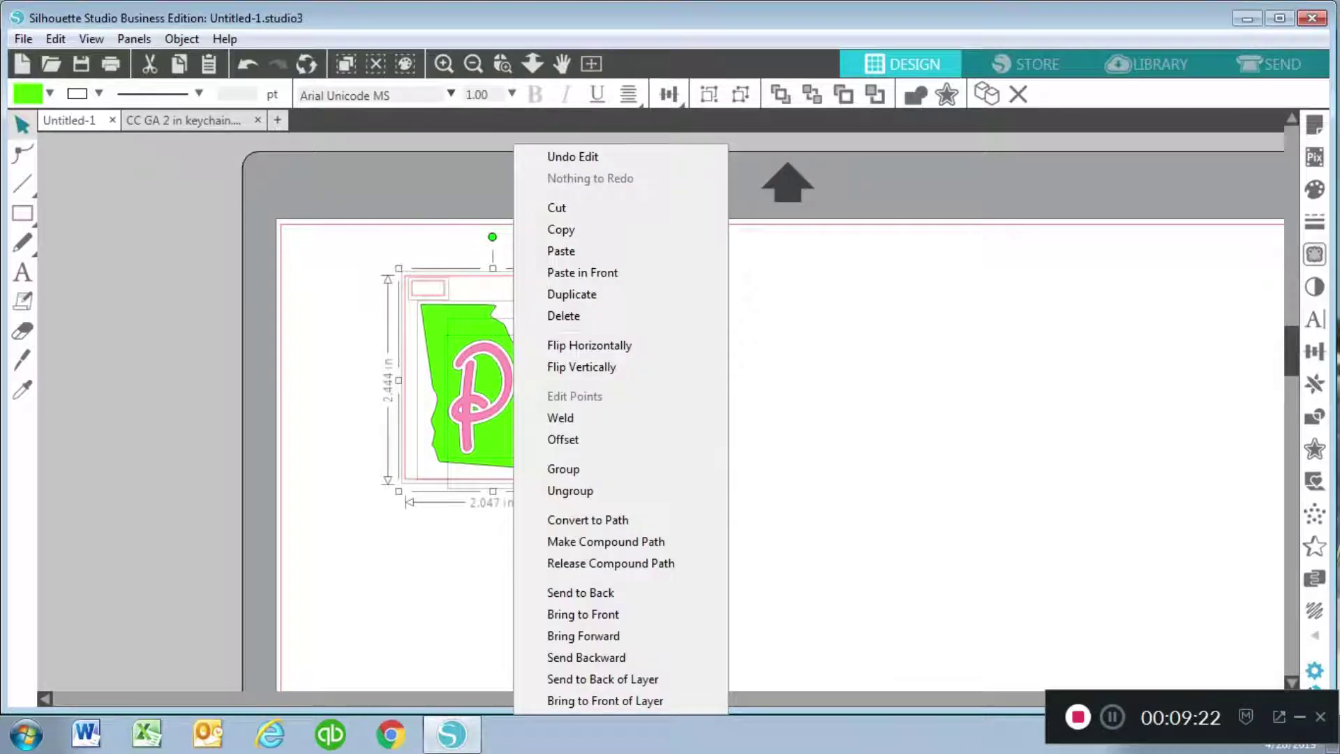
pyautogui.click(583, 251)
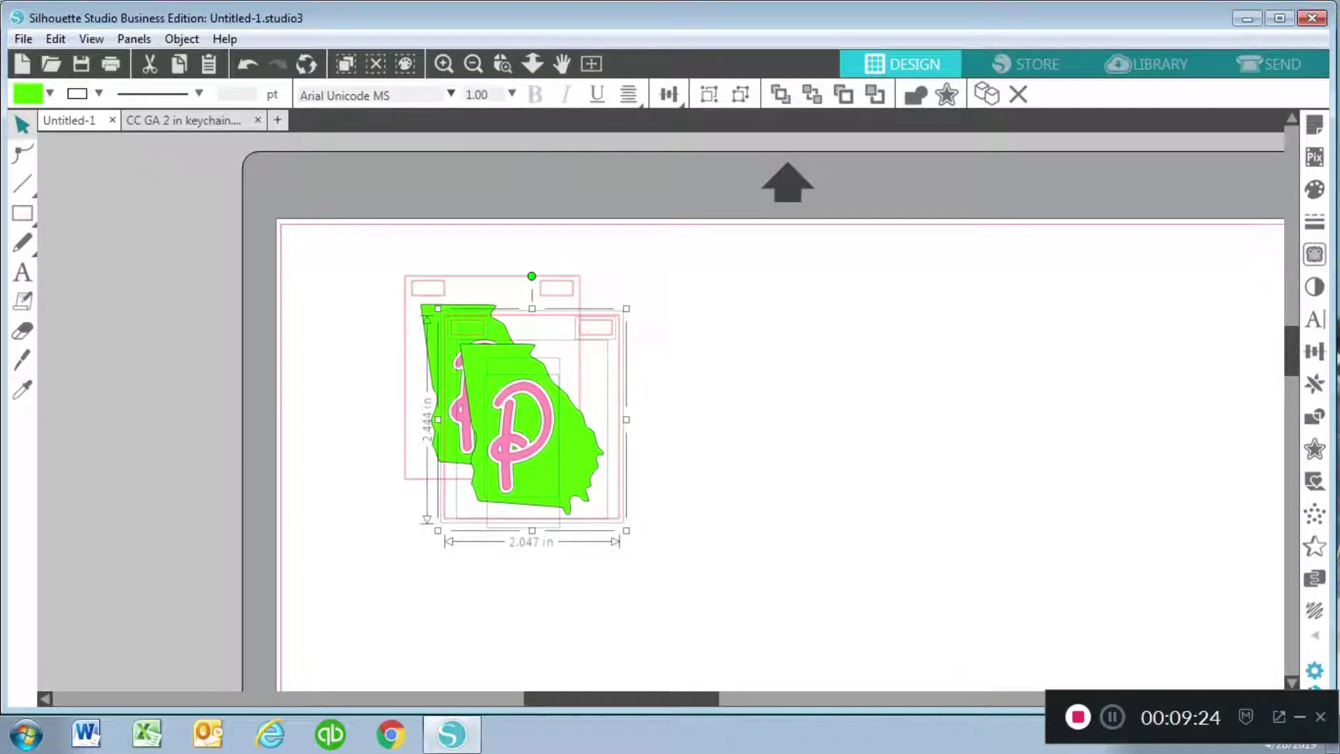
pyautogui.moveTo(532, 418); pyautogui.dragTo(1163, 364)
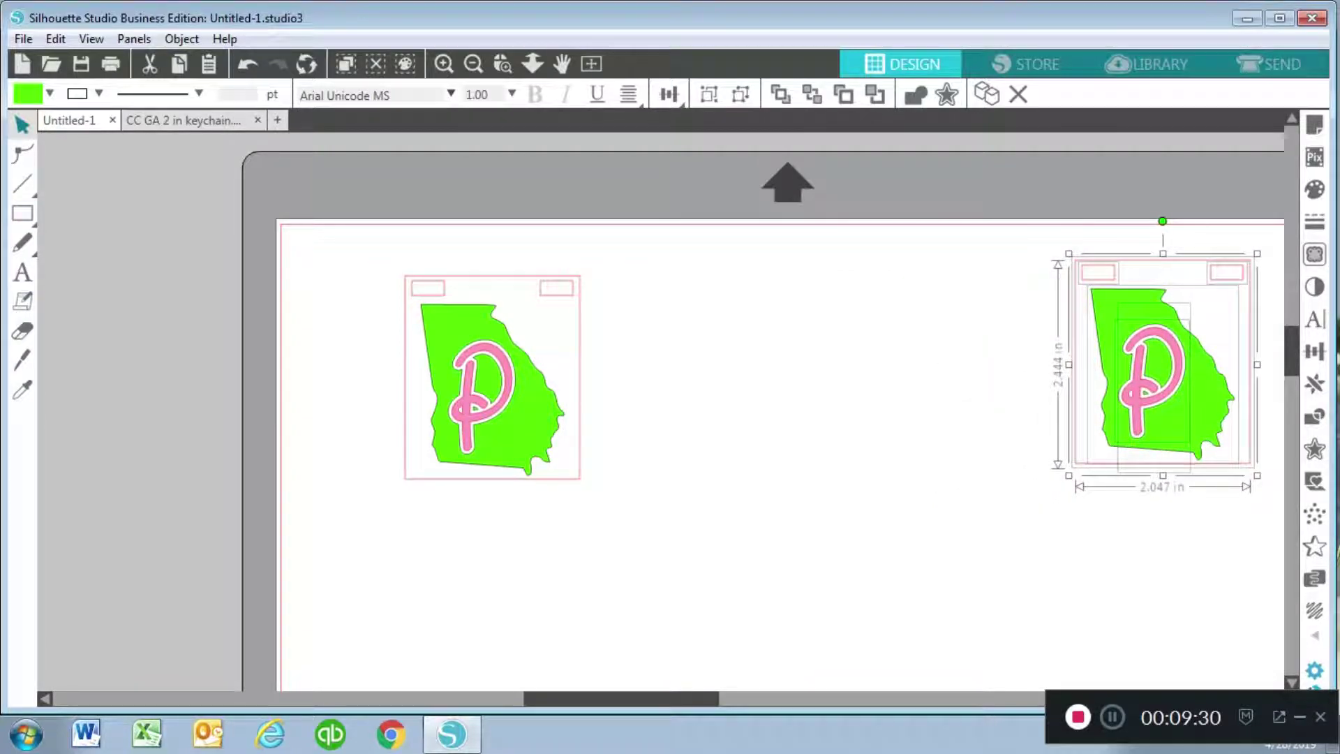
# - Paste a second copy of the framed Georgia design and place it between and below the other two
pyautogui.click(768, 390)
pyautogui.rightClick(528, 391)
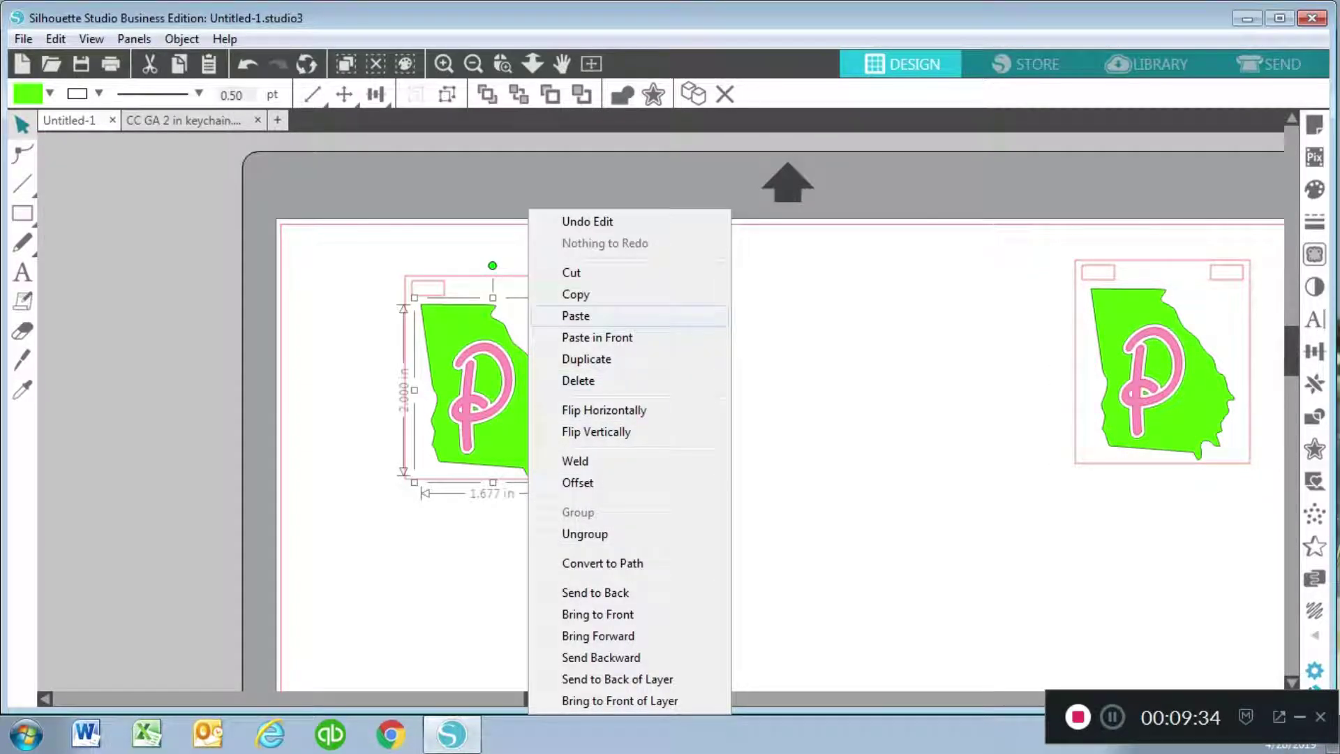
pyautogui.click(575, 294)
pyautogui.hotkey('ctrl', 'c')
pyautogui.hotkey('ctrl', 'v')
pyautogui.moveTo(556, 457); pyautogui.dragTo(718, 563)
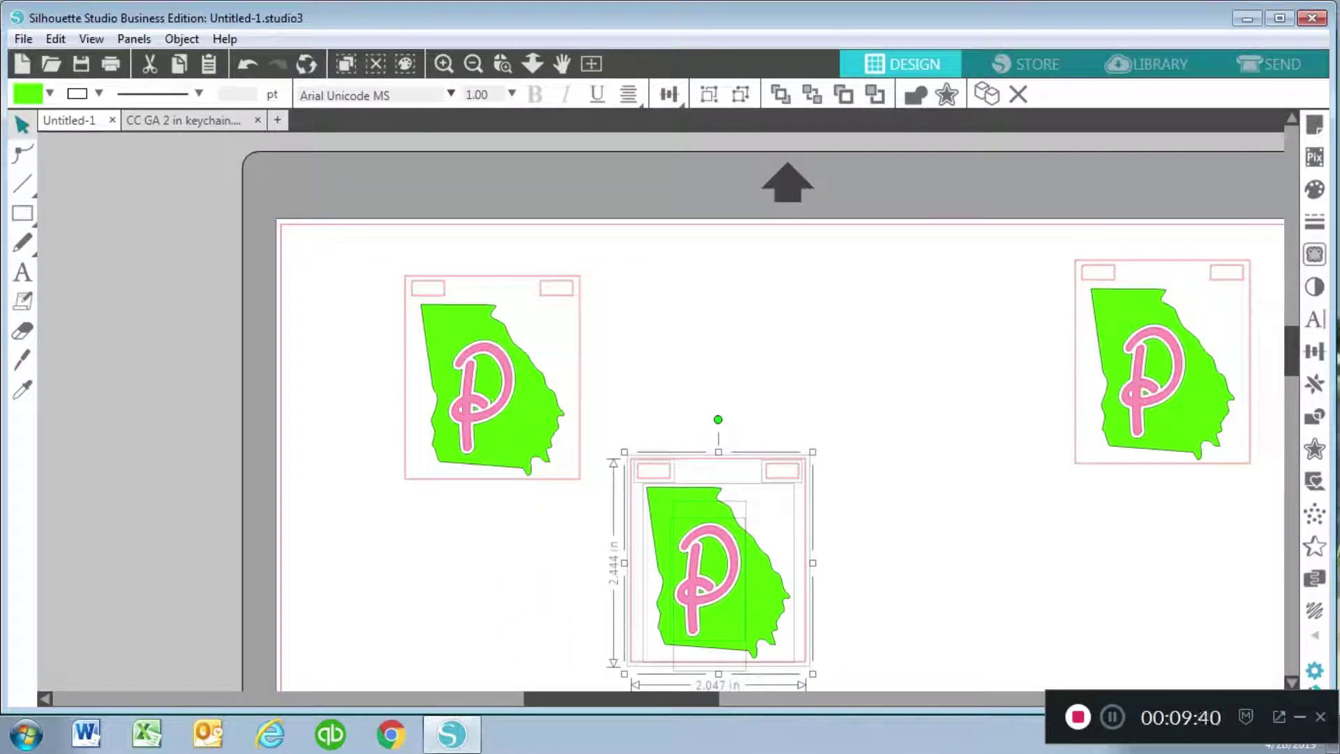
# - Delete the pink P and its white offset from the original framed design in the page's upper-left area
pyautogui.scroll(-3, 780, 412)
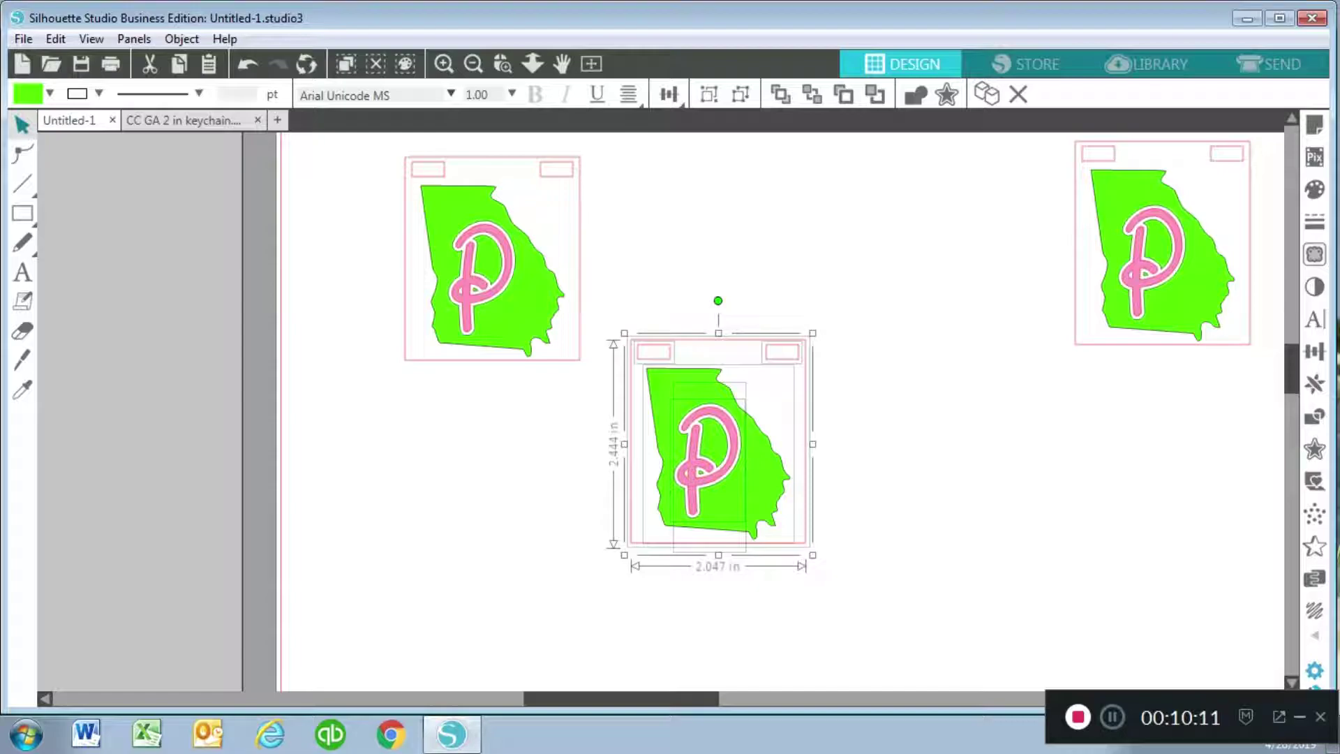
pyautogui.press('Escape')
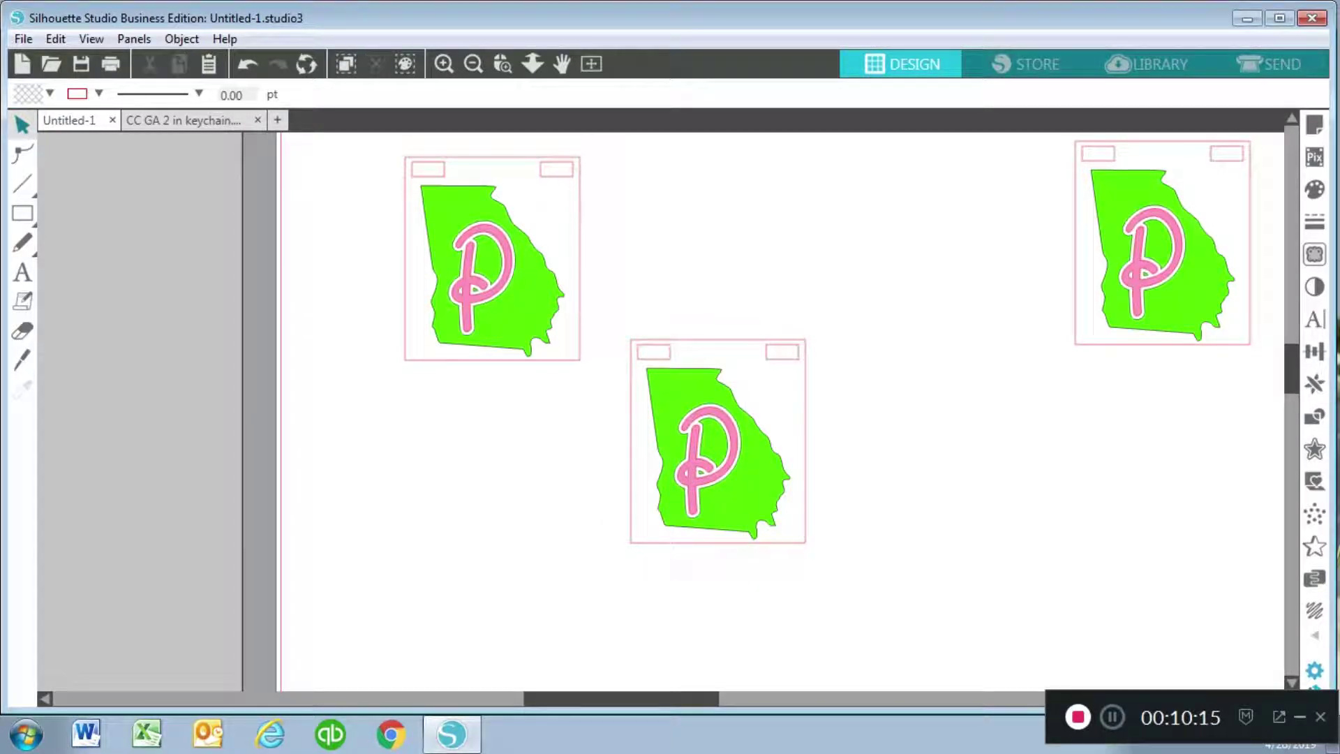
pyautogui.click(468, 293)
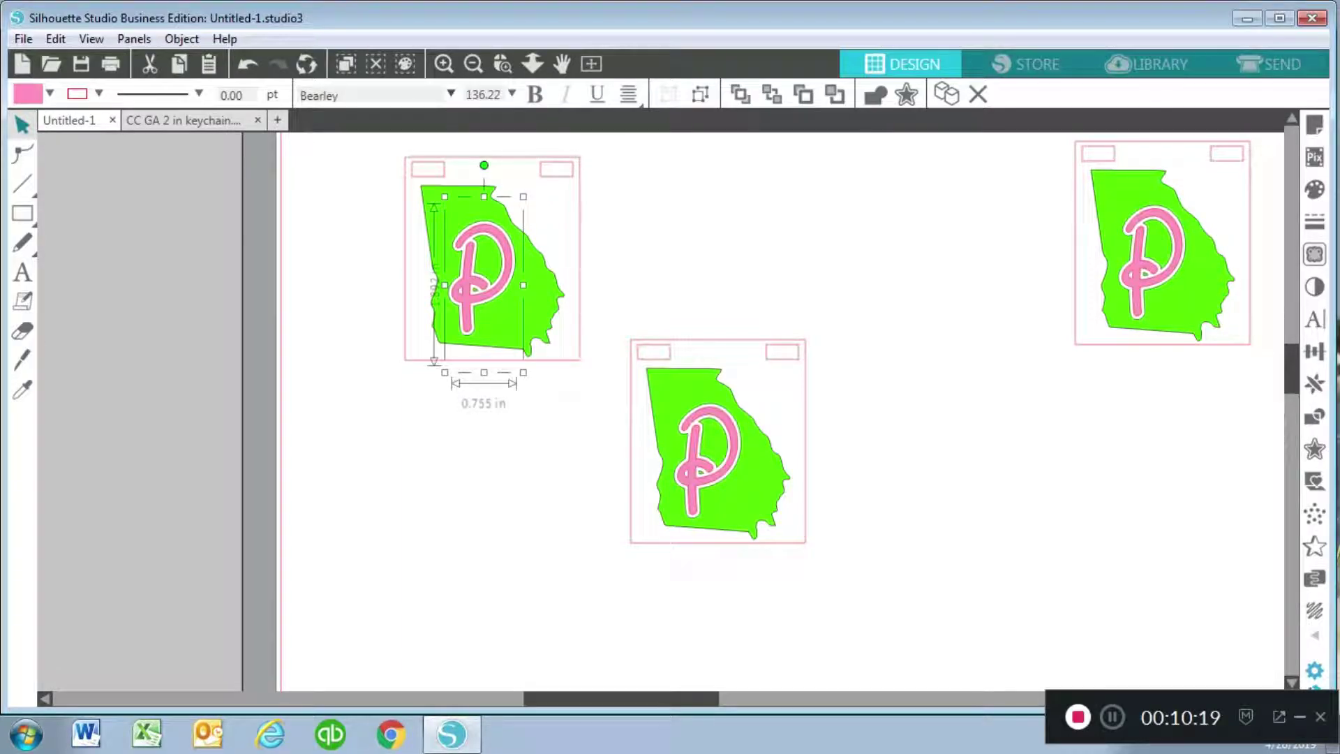
pyautogui.press('Delete')
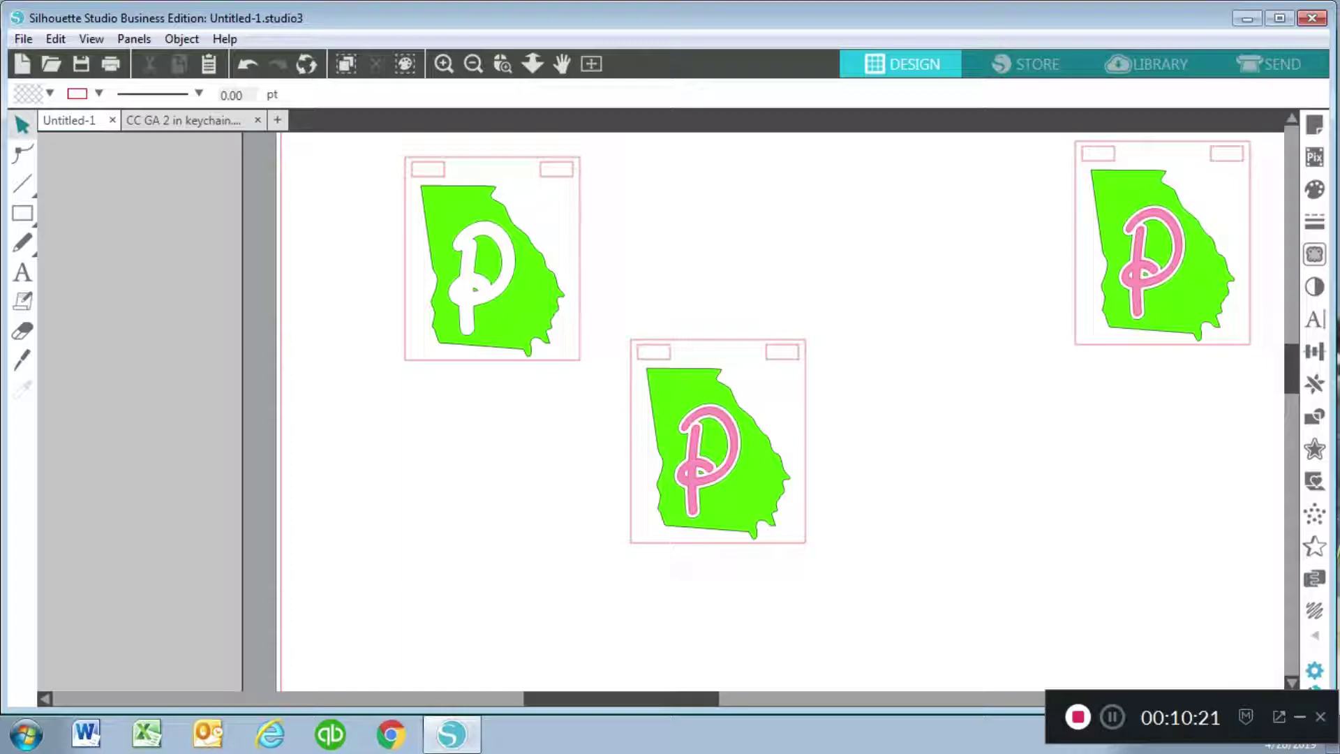
pyautogui.click(466, 315)
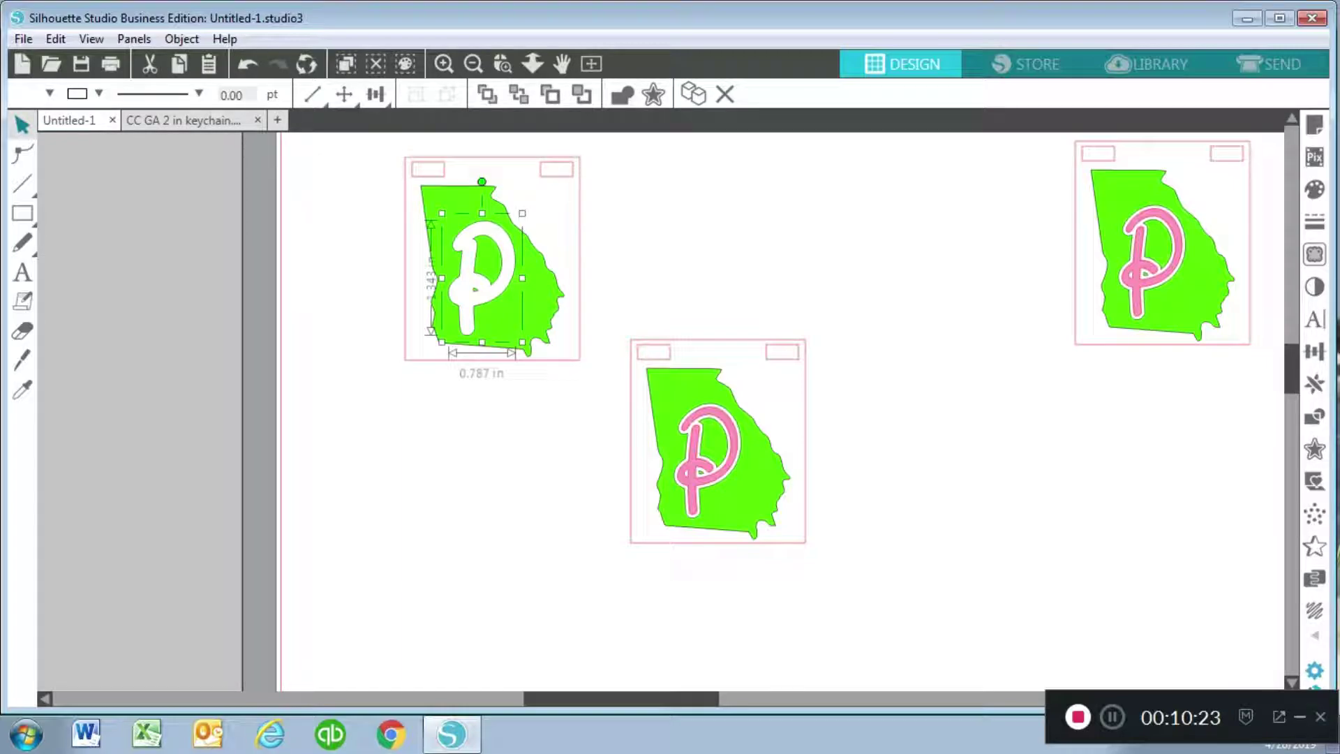
pyautogui.press('Delete')
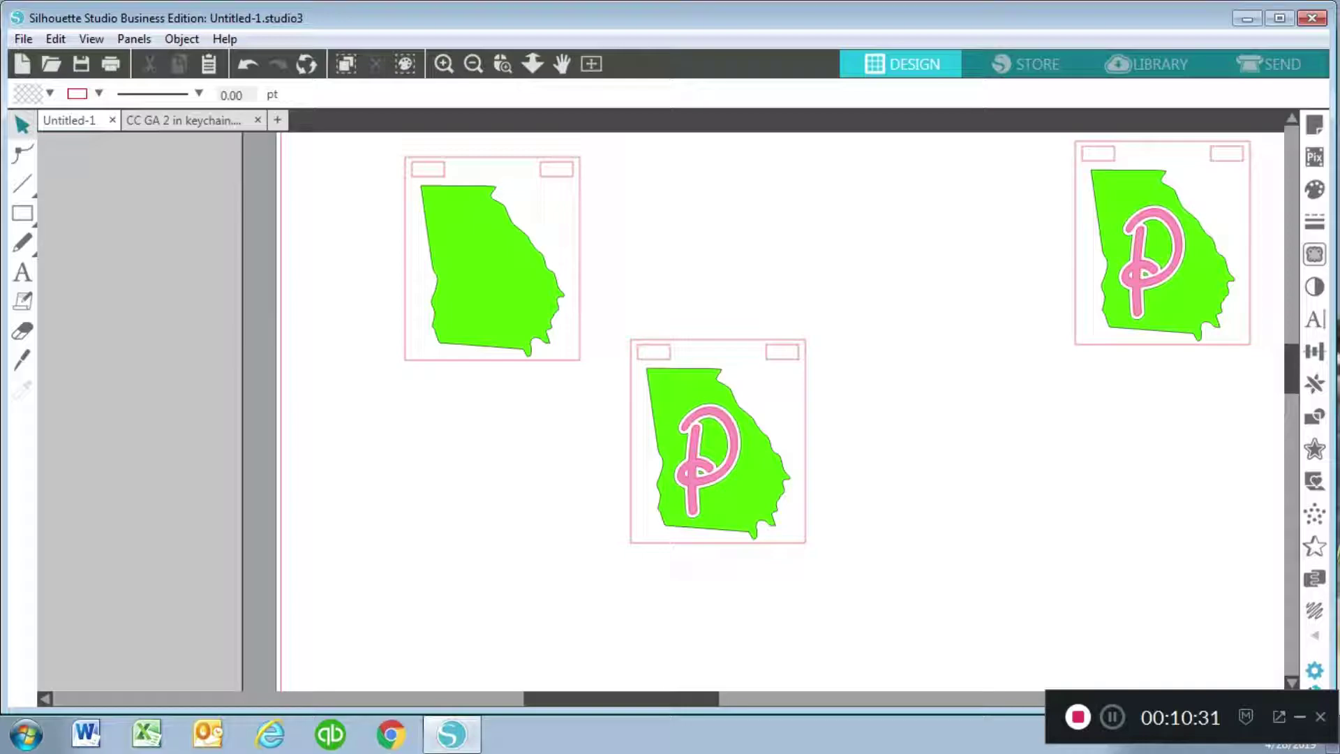
# - Delete the pink P and the green Georgia shape from the copy near the page's upper-right corner
pyautogui.click(1139, 269)
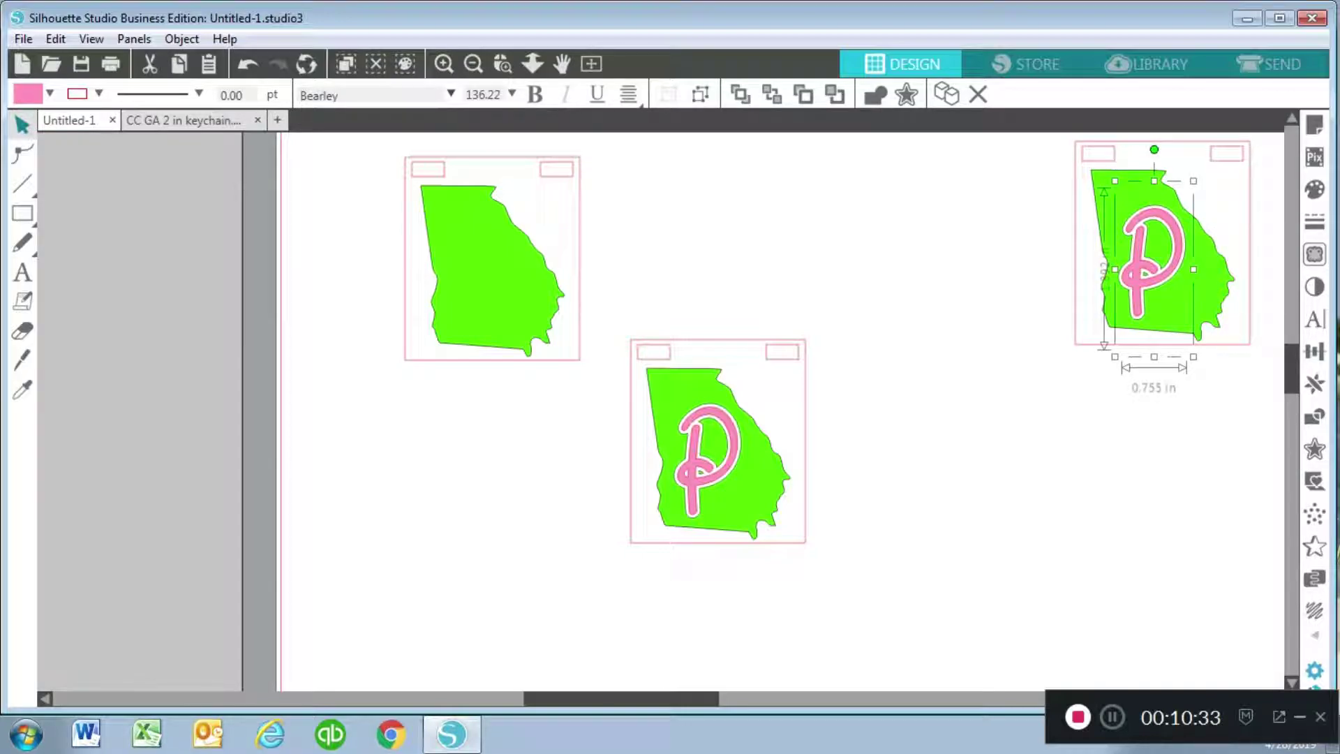
pyautogui.press('Delete')
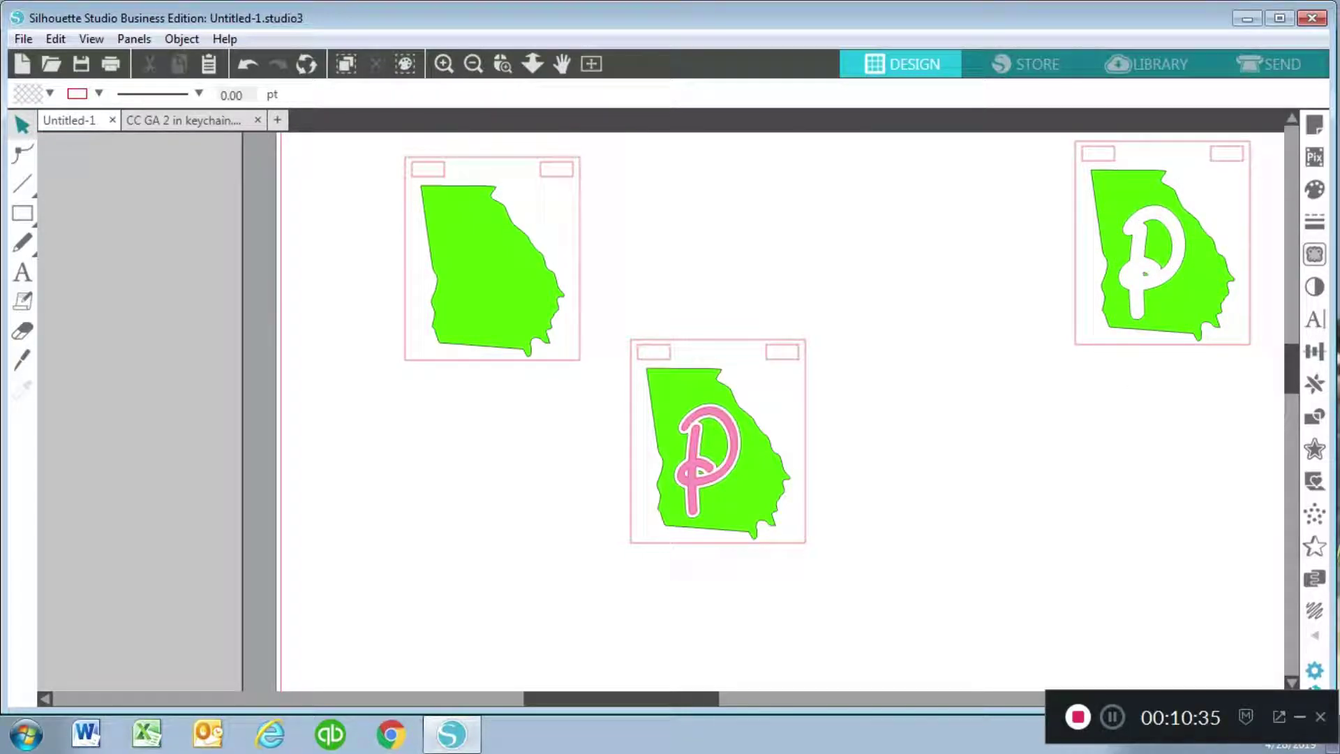
pyautogui.click(1187, 300)
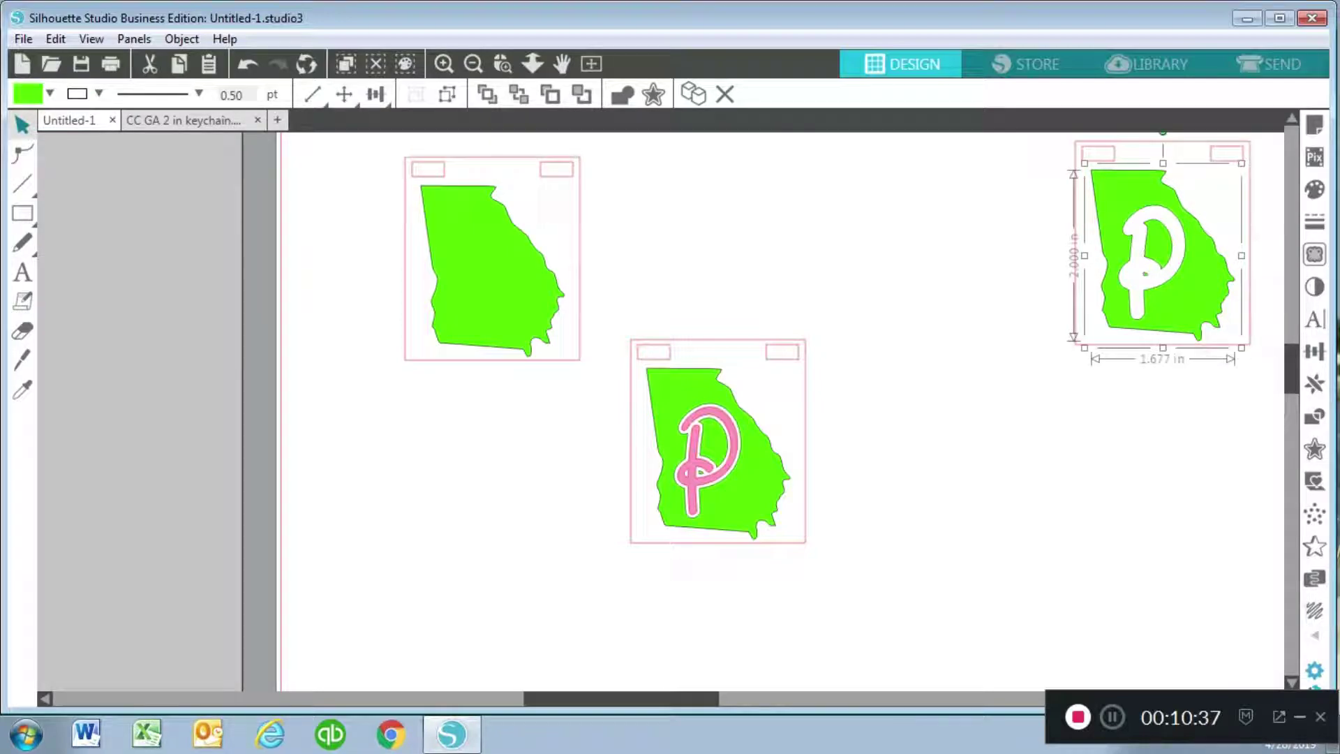
pyautogui.press('Delete')
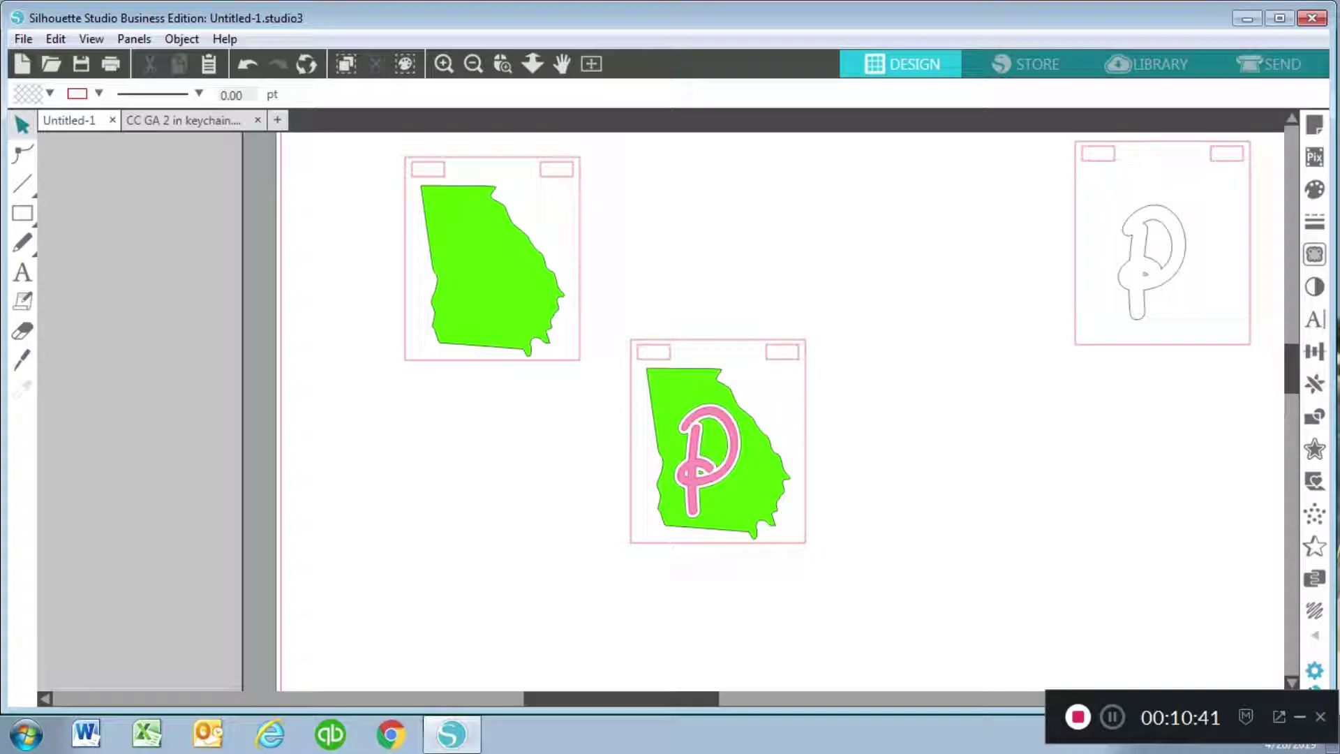
# - Delete the green Georgia shape and the white offset around the P from the middle copy
pyautogui.click(754, 475)
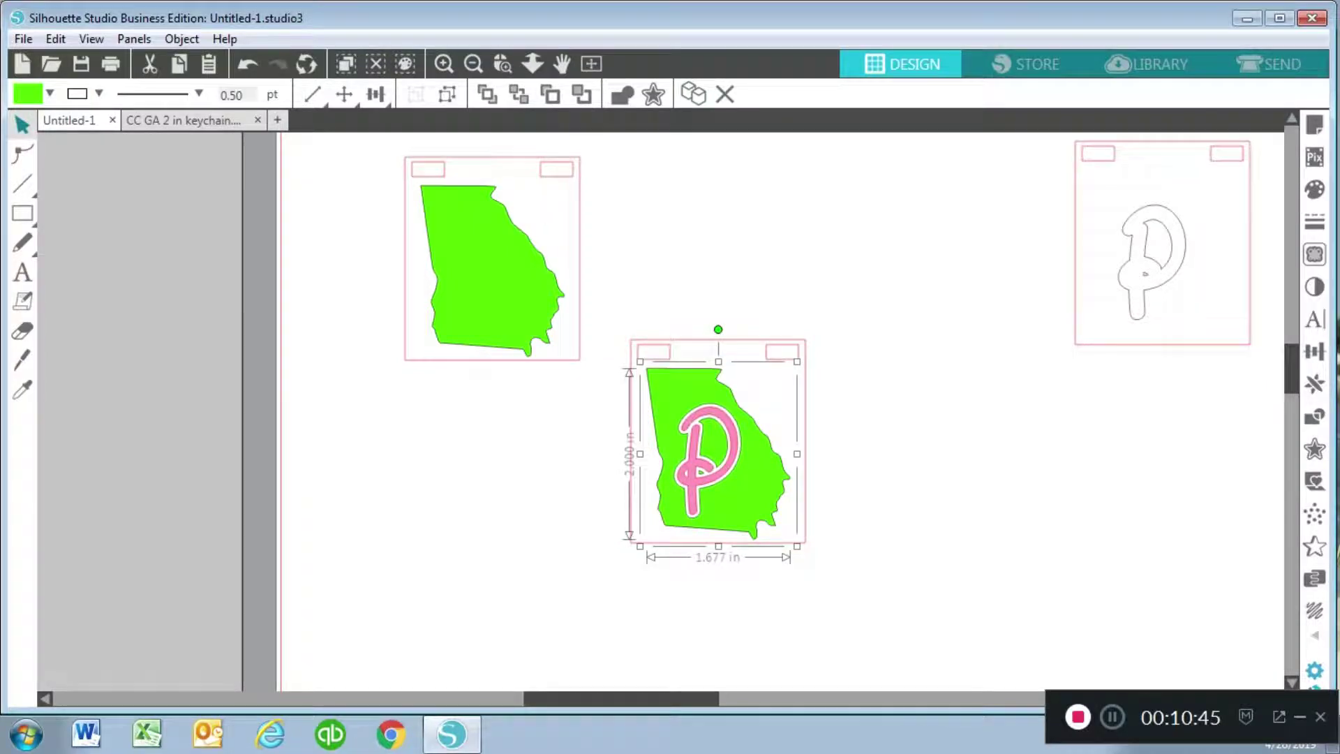
pyautogui.press('Delete')
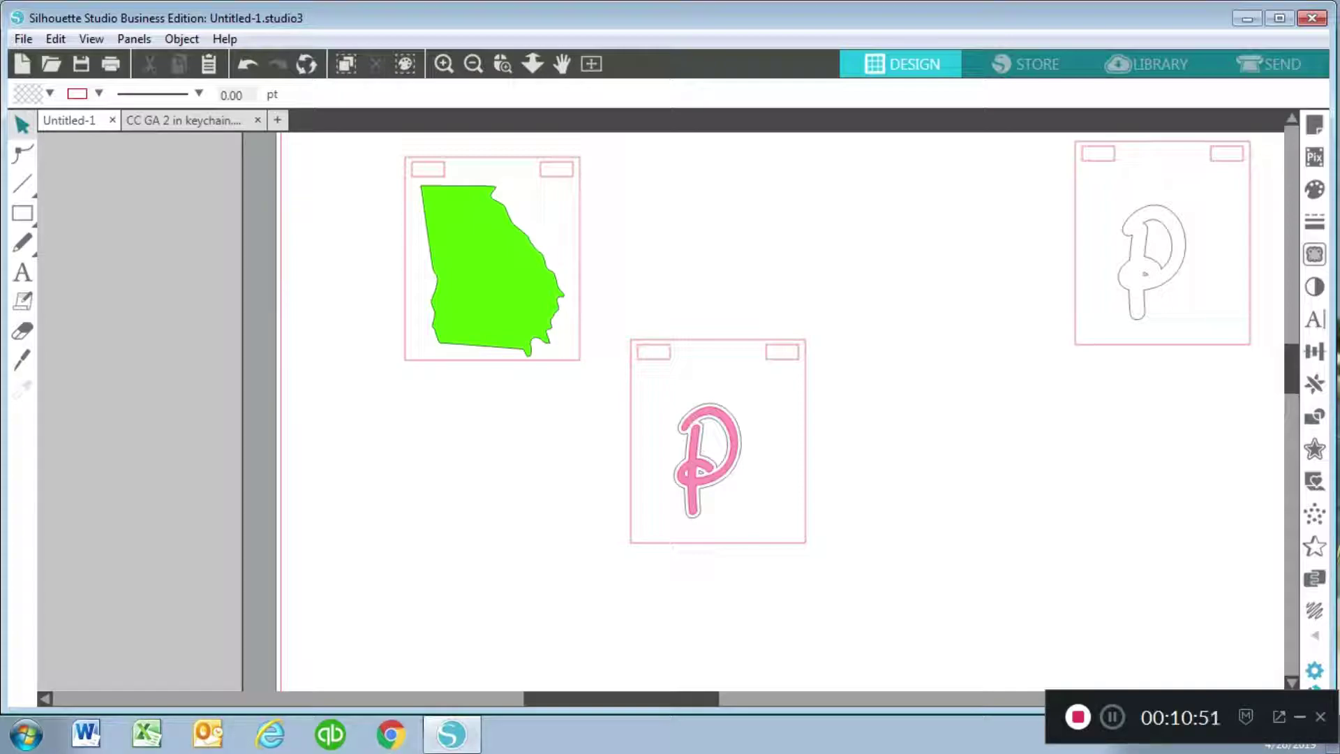
pyautogui.click(444, 64)
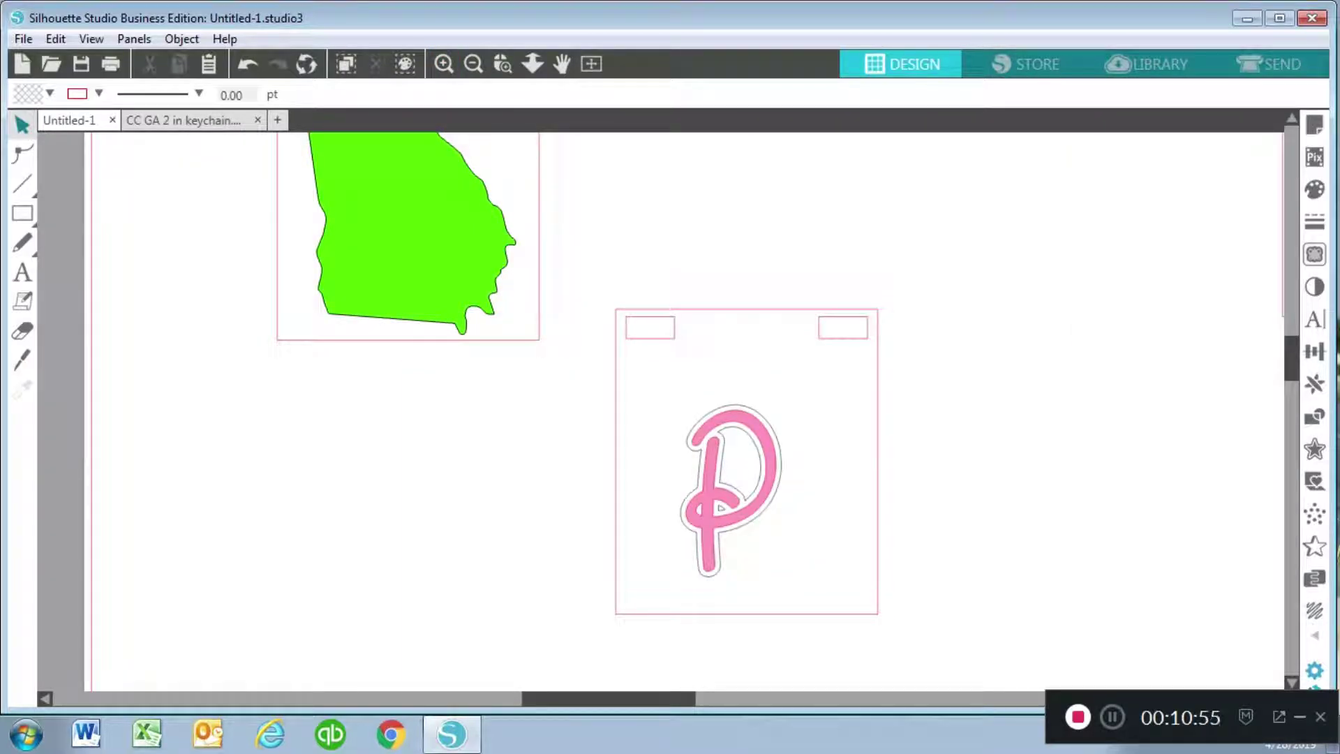
pyautogui.click(712, 488)
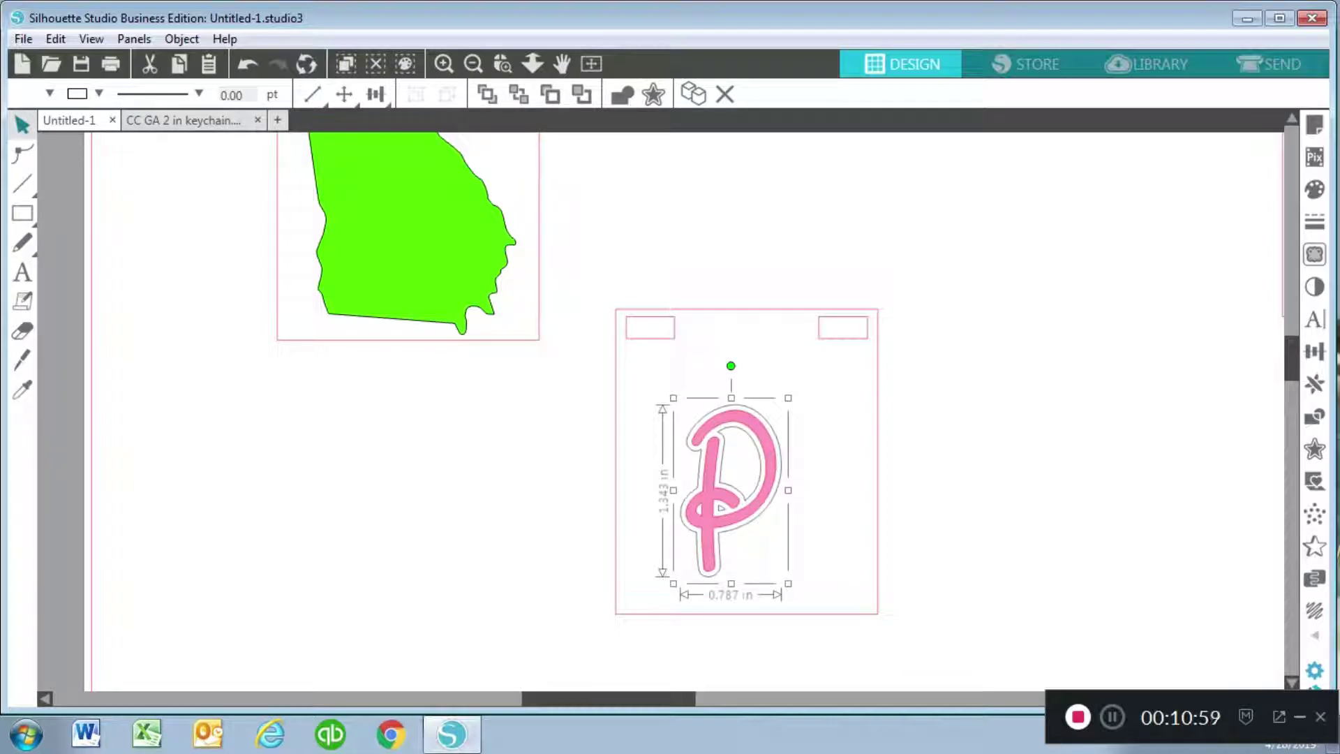
pyautogui.press('Escape')
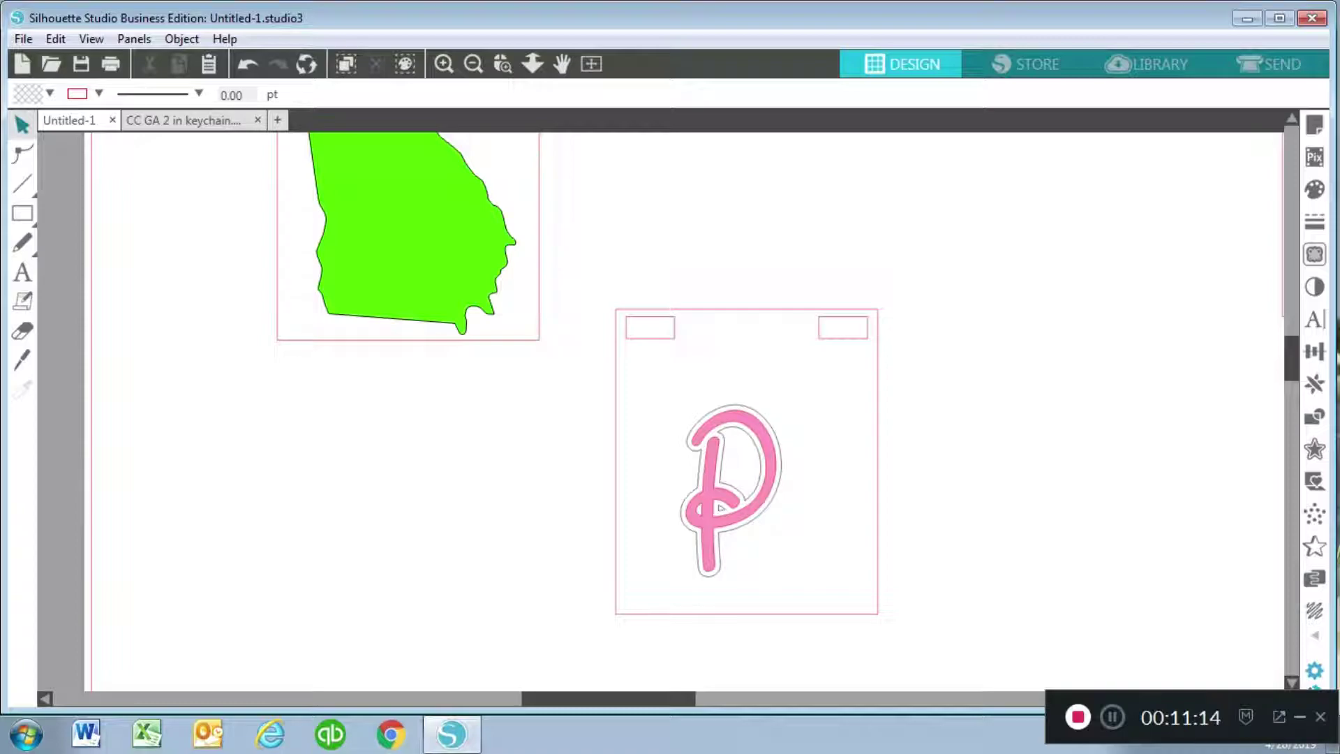
pyautogui.click(720, 507)
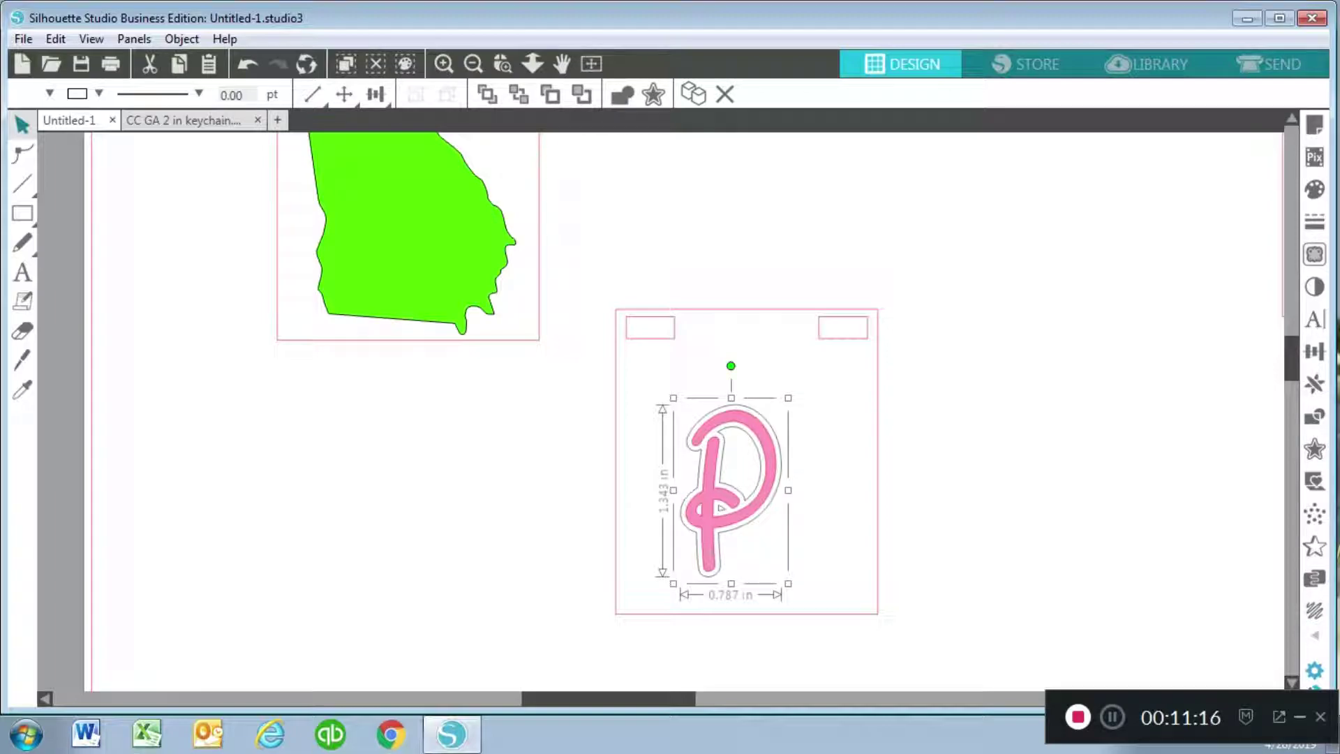
pyautogui.press('Delete')
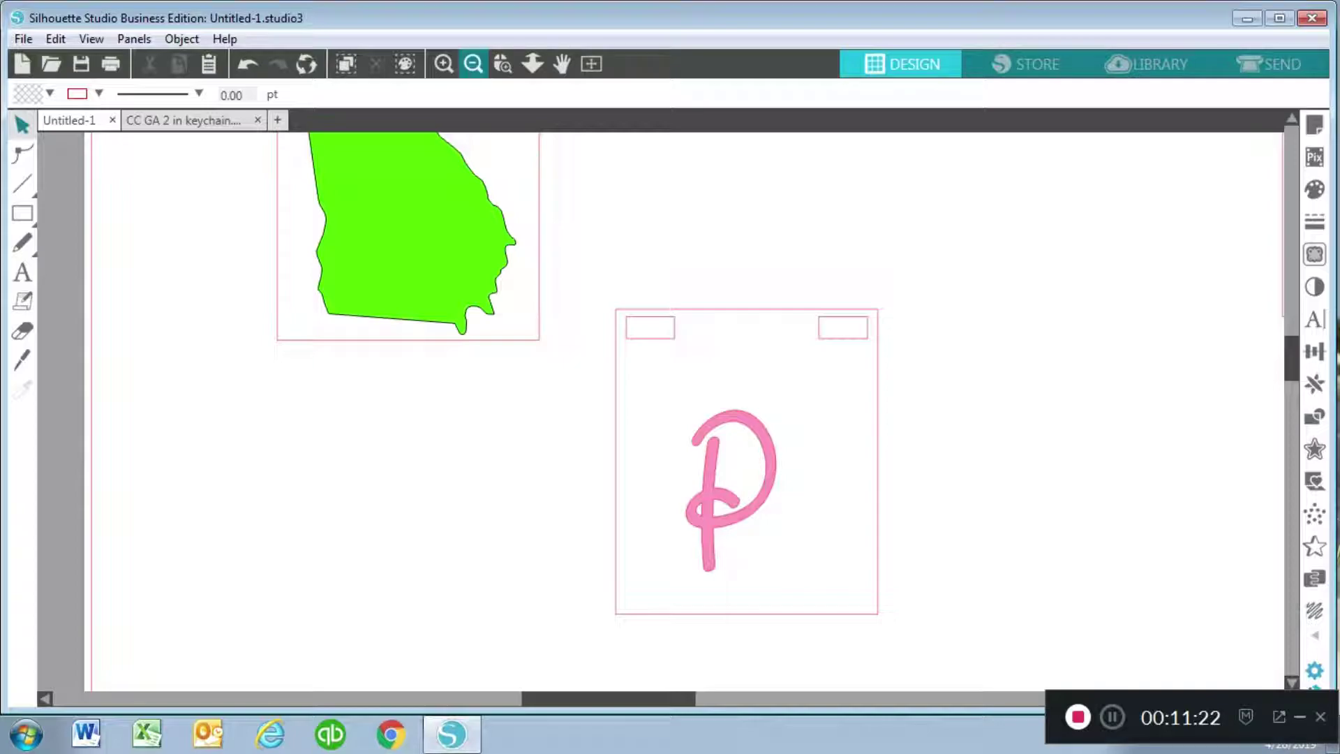
# - Move the pink P with its frame and corner rectangles to the page's lower-left corner
pyautogui.click(473, 64)
pyautogui.click(473, 64)
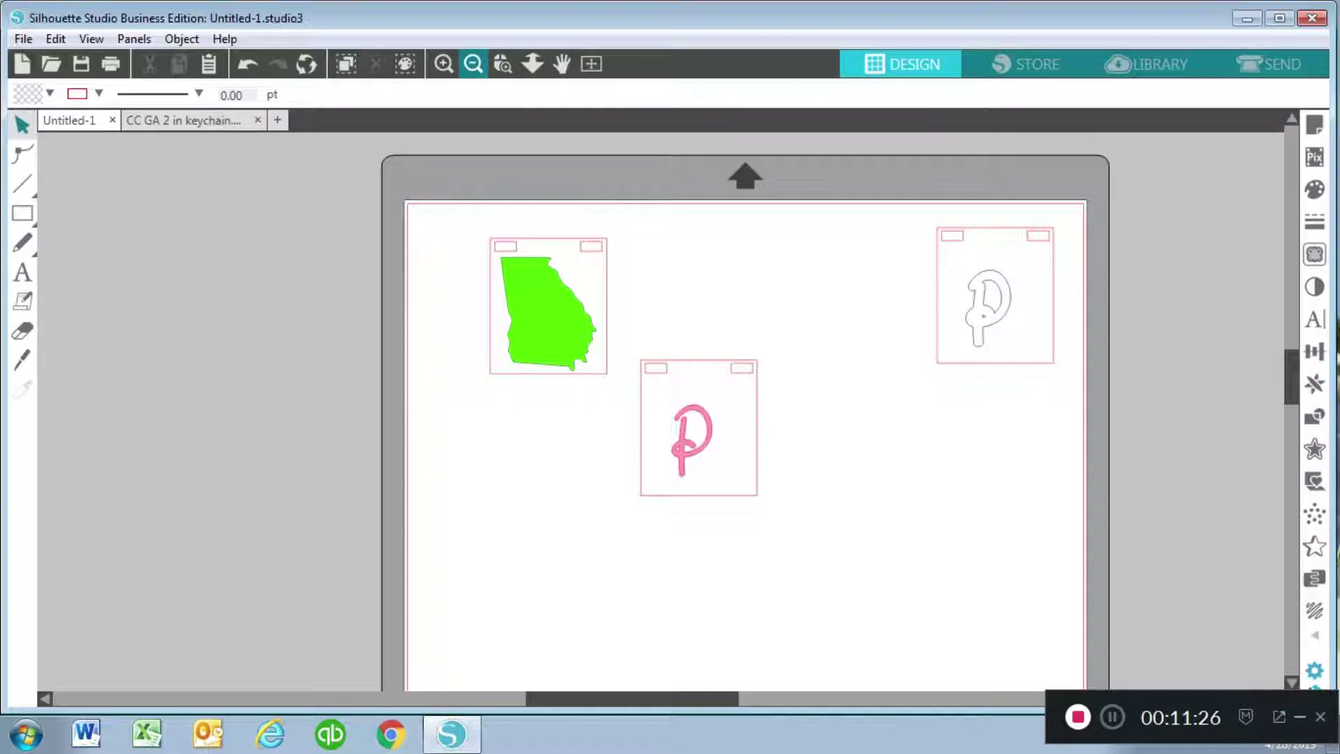
pyautogui.click(473, 63)
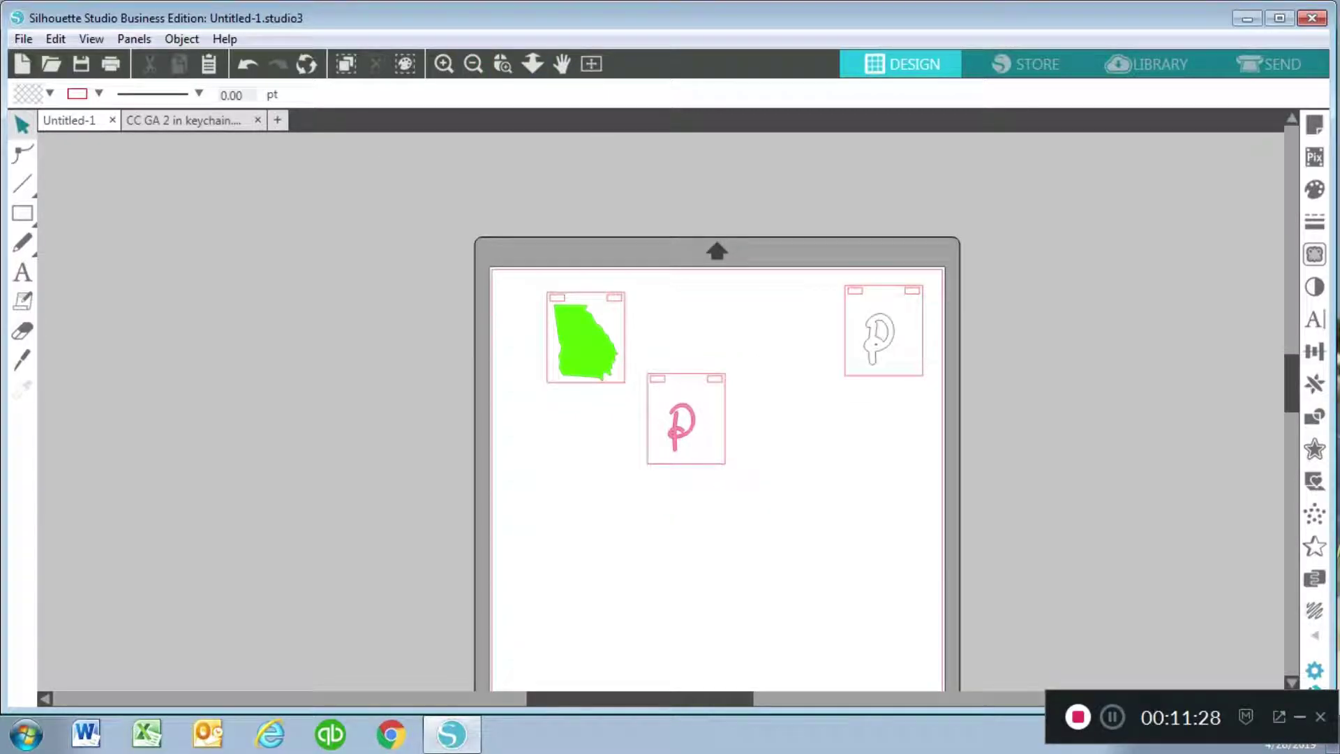
pyautogui.scroll(-2, 717, 447)
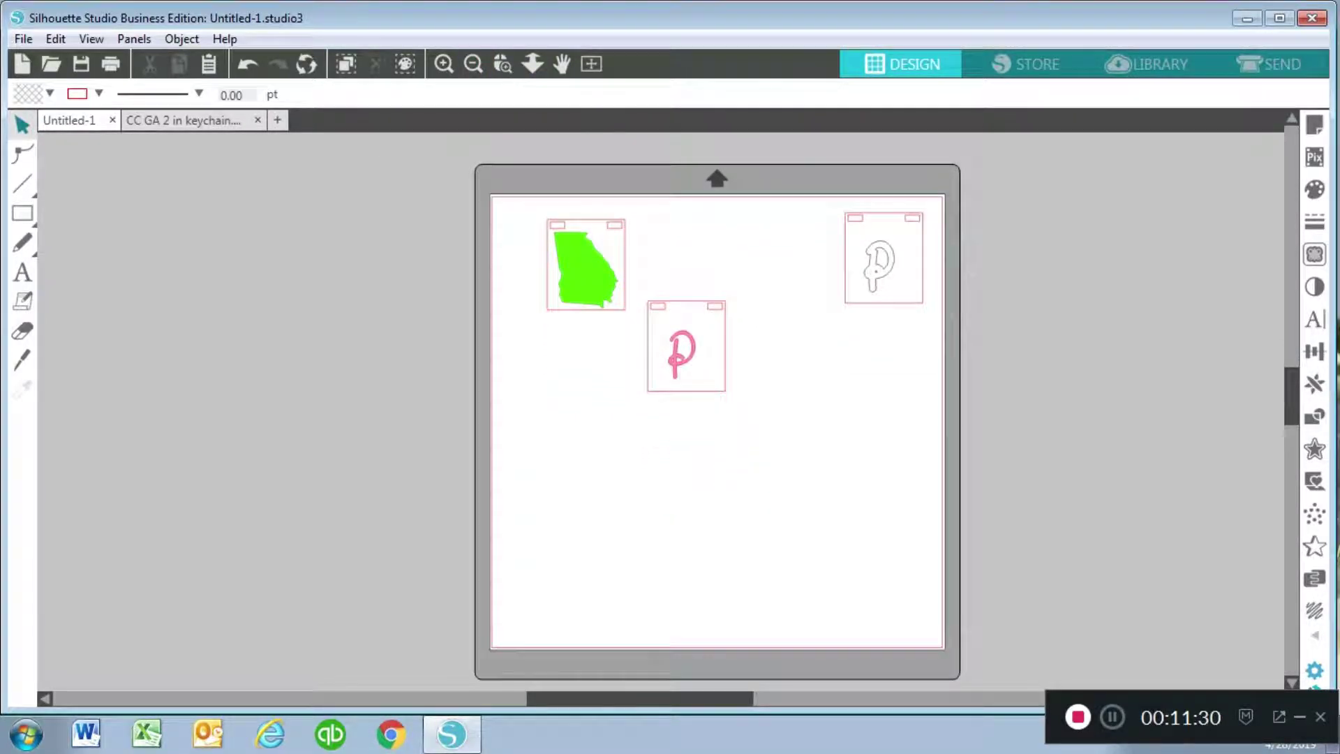
pyautogui.moveTo(753, 424); pyautogui.dragTo(648, 286)
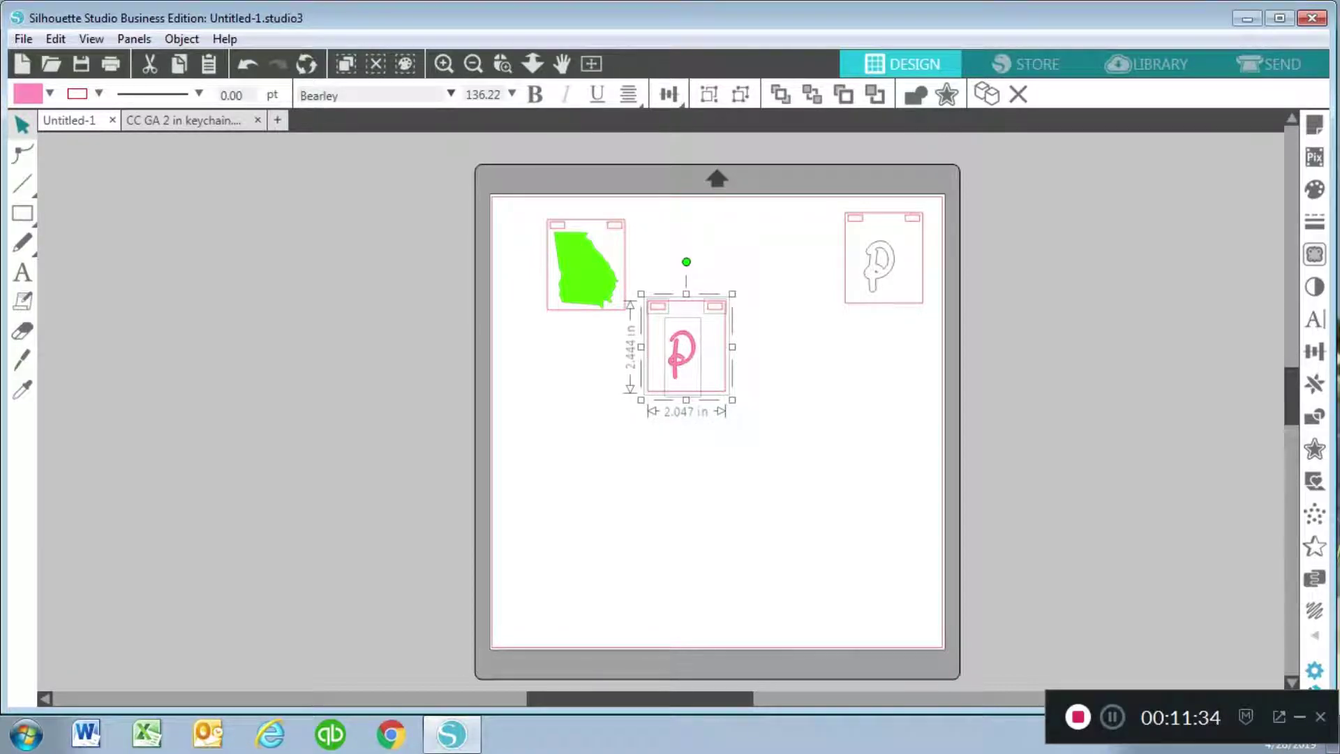
pyautogui.moveTo(682, 352); pyautogui.dragTo(537, 598)
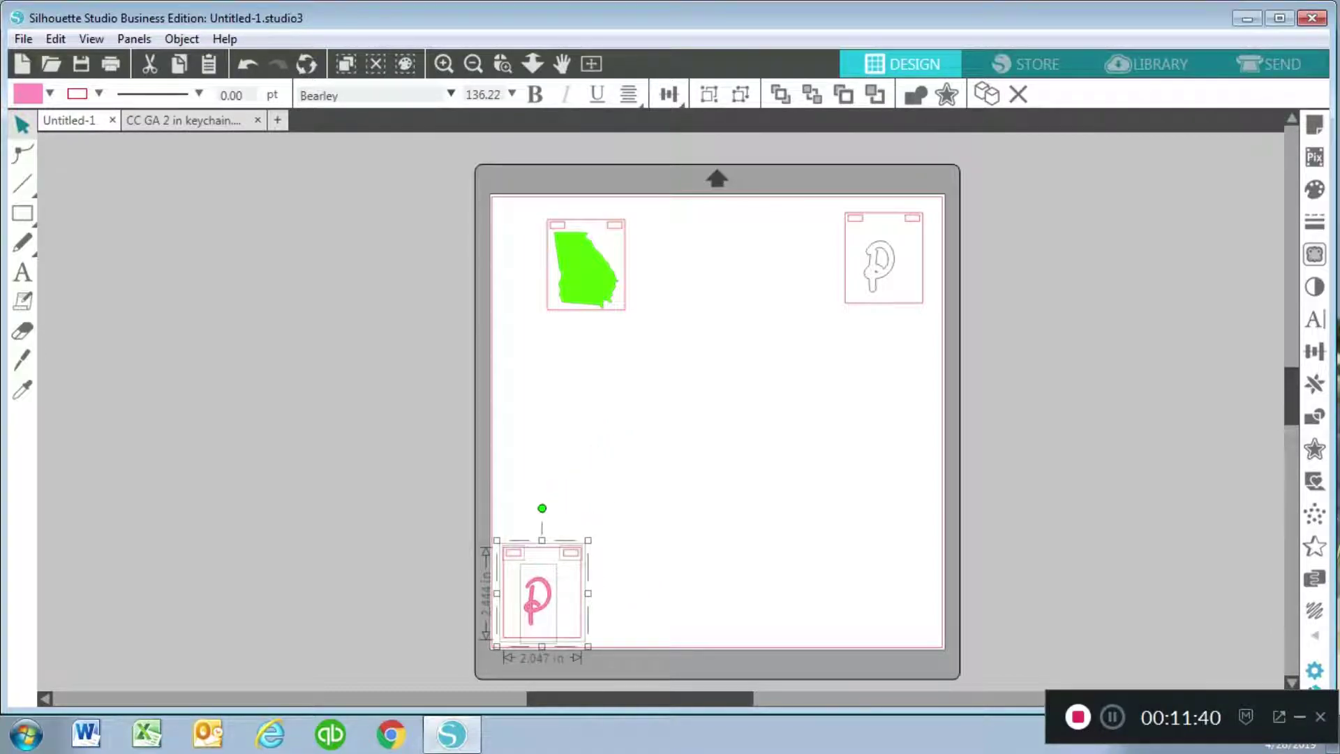
# - Move the framed Georgia shape into the page's upper-left corner and the framed P offset outline into the upper-right corner
pyautogui.moveTo(524, 206); pyautogui.dragTo(658, 327)
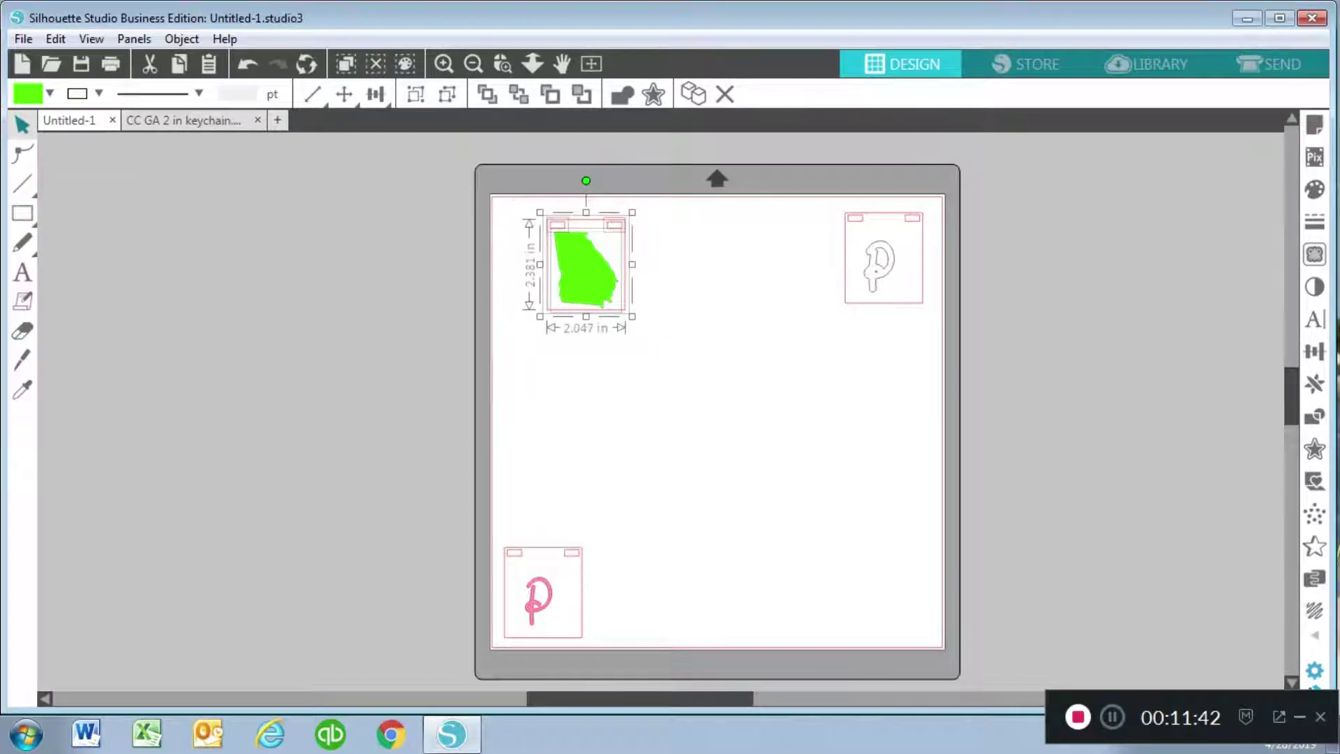
pyautogui.moveTo(587, 268); pyautogui.dragTo(541, 257)
pyautogui.moveTo(918, 350); pyautogui.dragTo(834, 204)
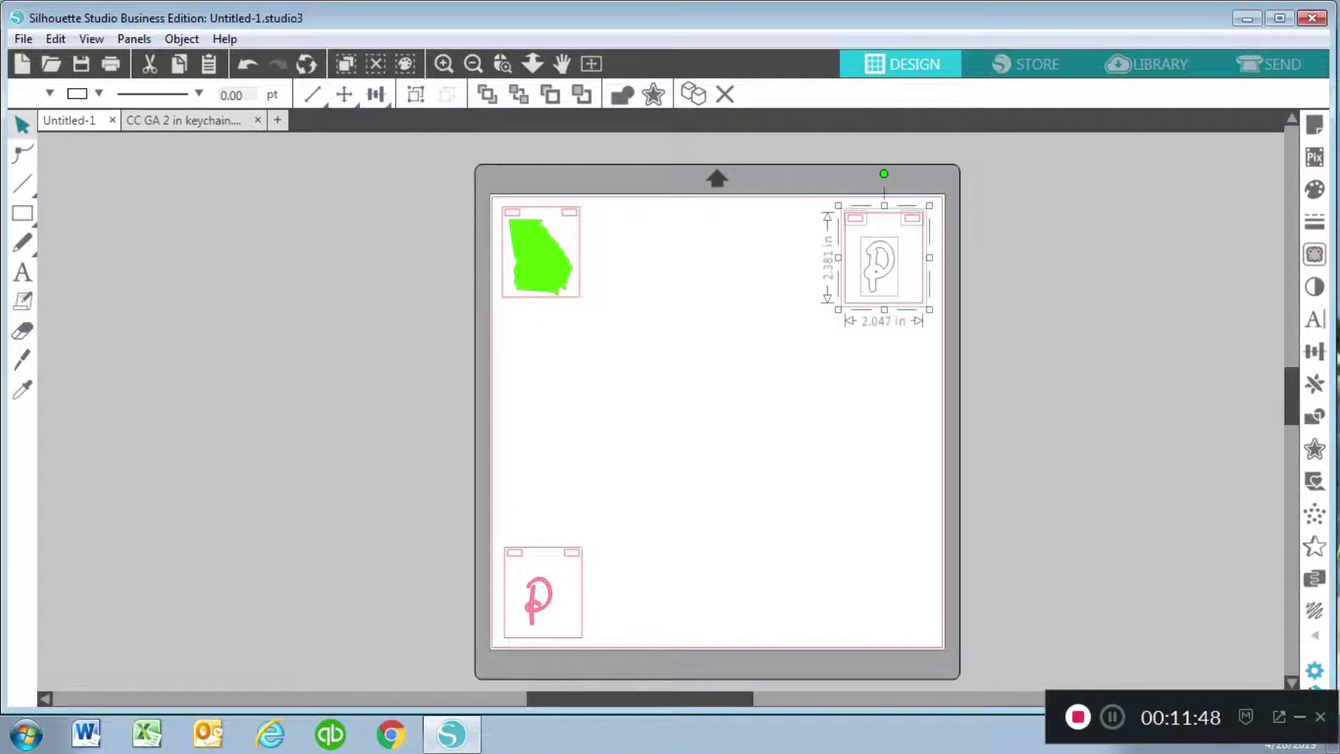
pyautogui.moveTo(885, 258); pyautogui.dragTo(896, 248)
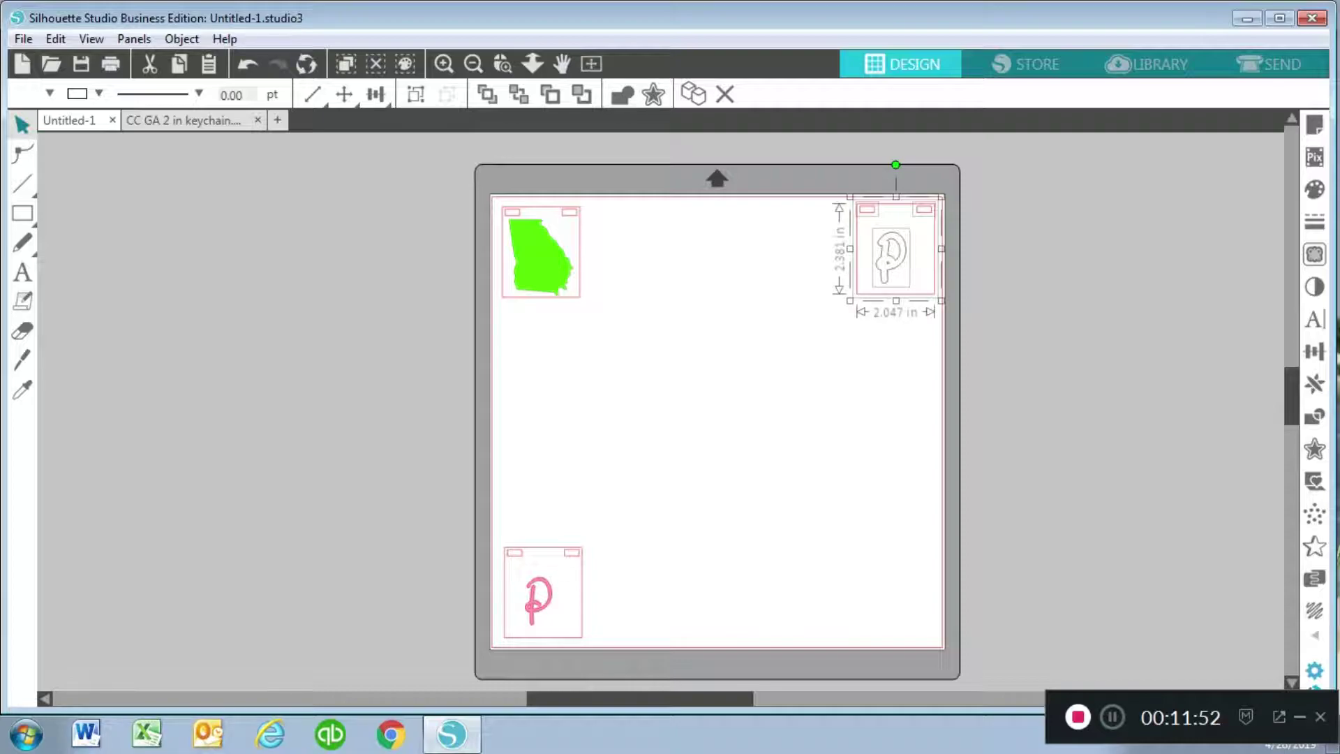
pyautogui.press('Escape')
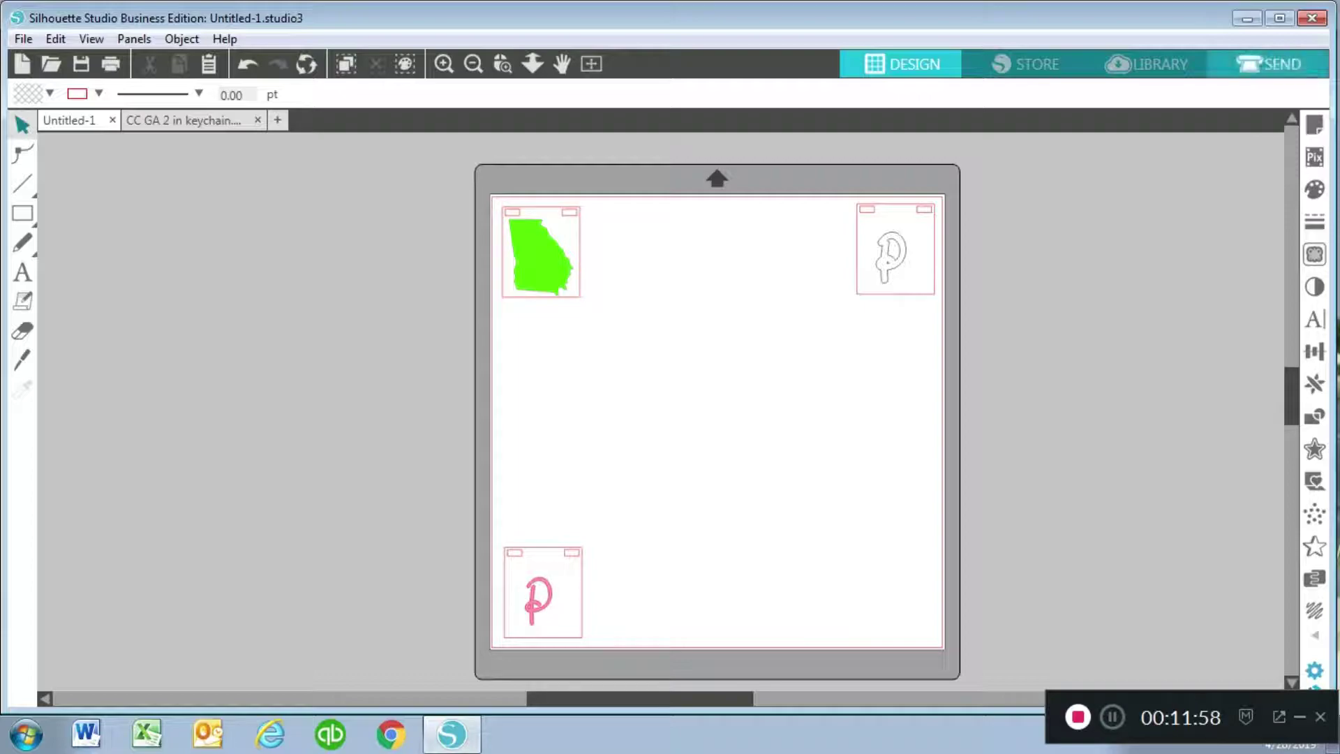
# - In the send setup, set the green Georgia shape's cut action to Cut
pyautogui.click(1269, 64)
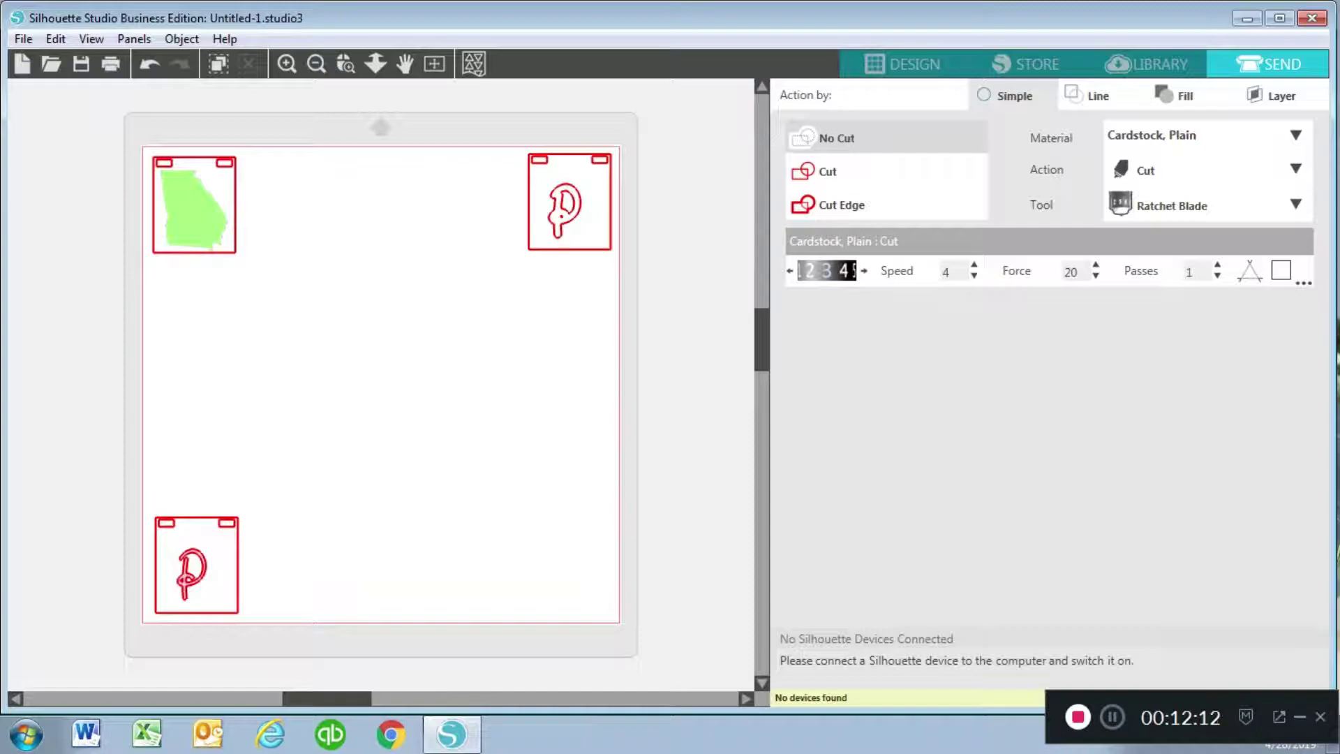
pyautogui.click(194, 208)
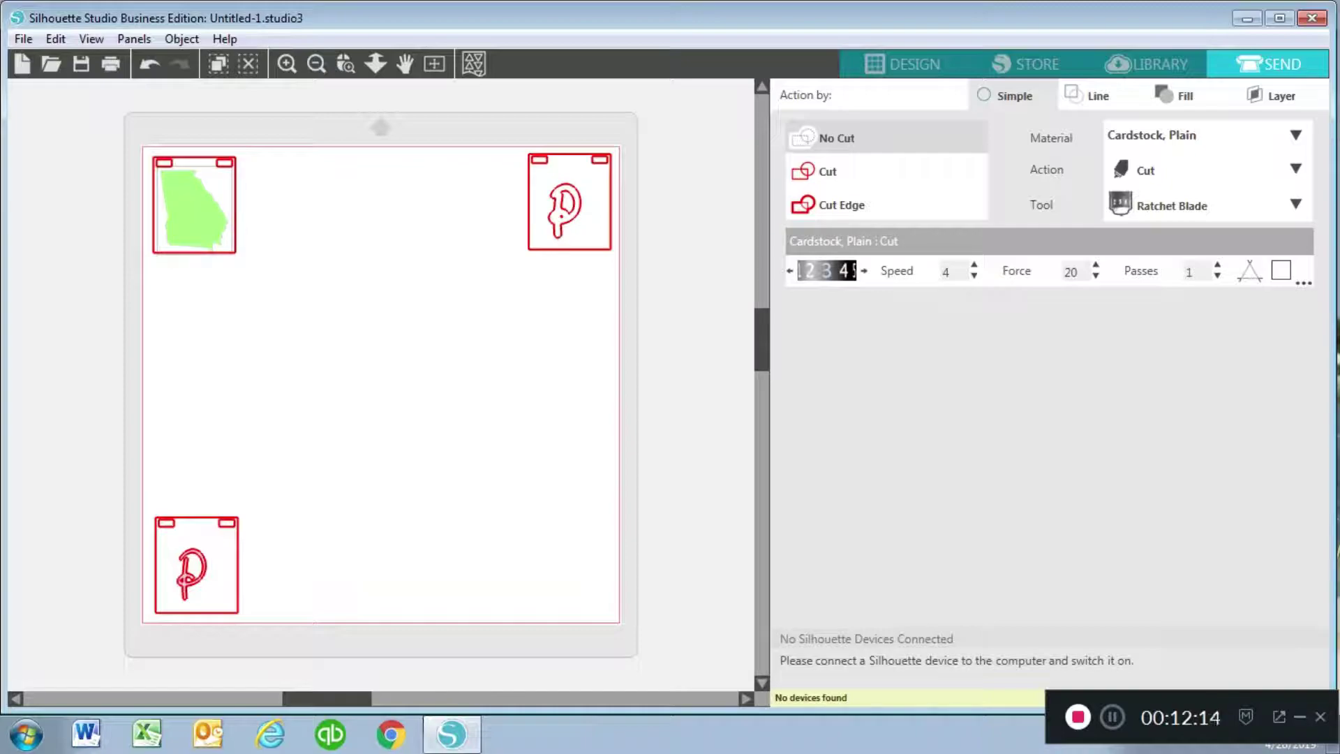
pyautogui.click(827, 171)
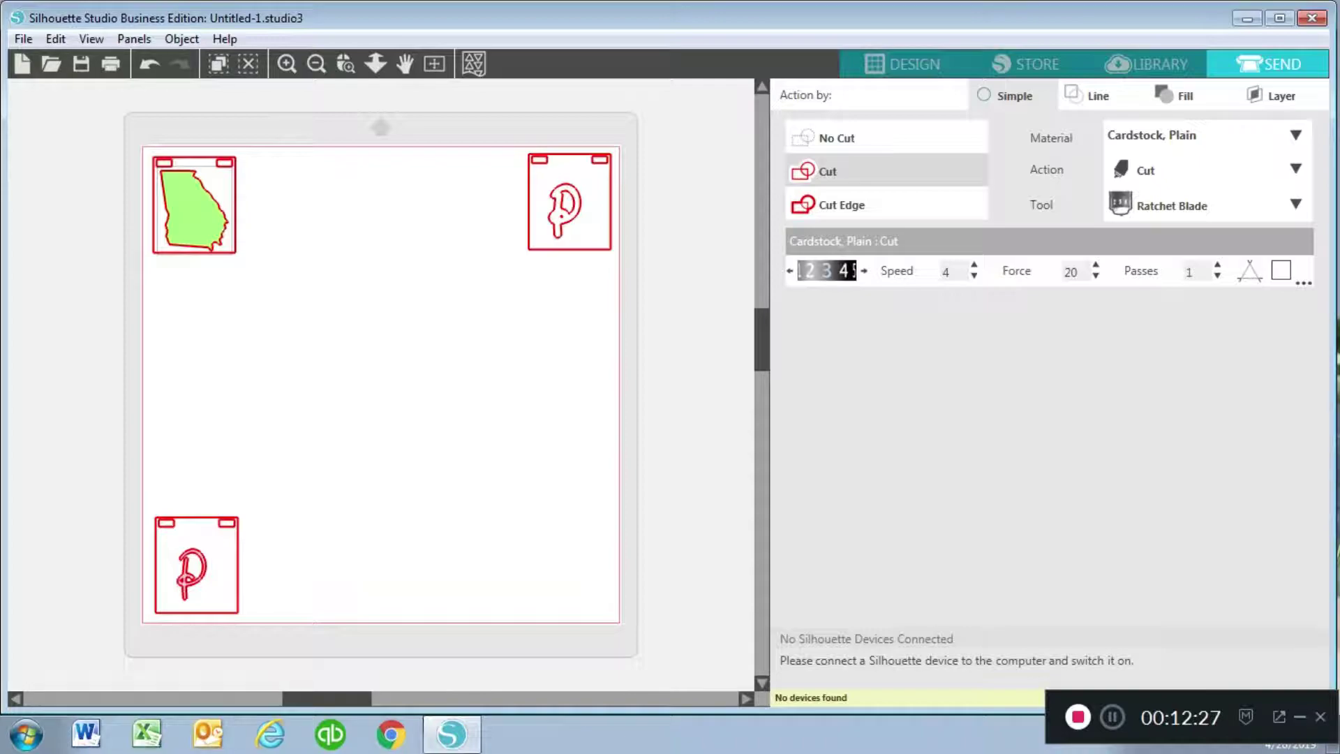
# - Return to the design view and add the letter B as text just below the framed Georgia shape
pyautogui.click(900, 63)
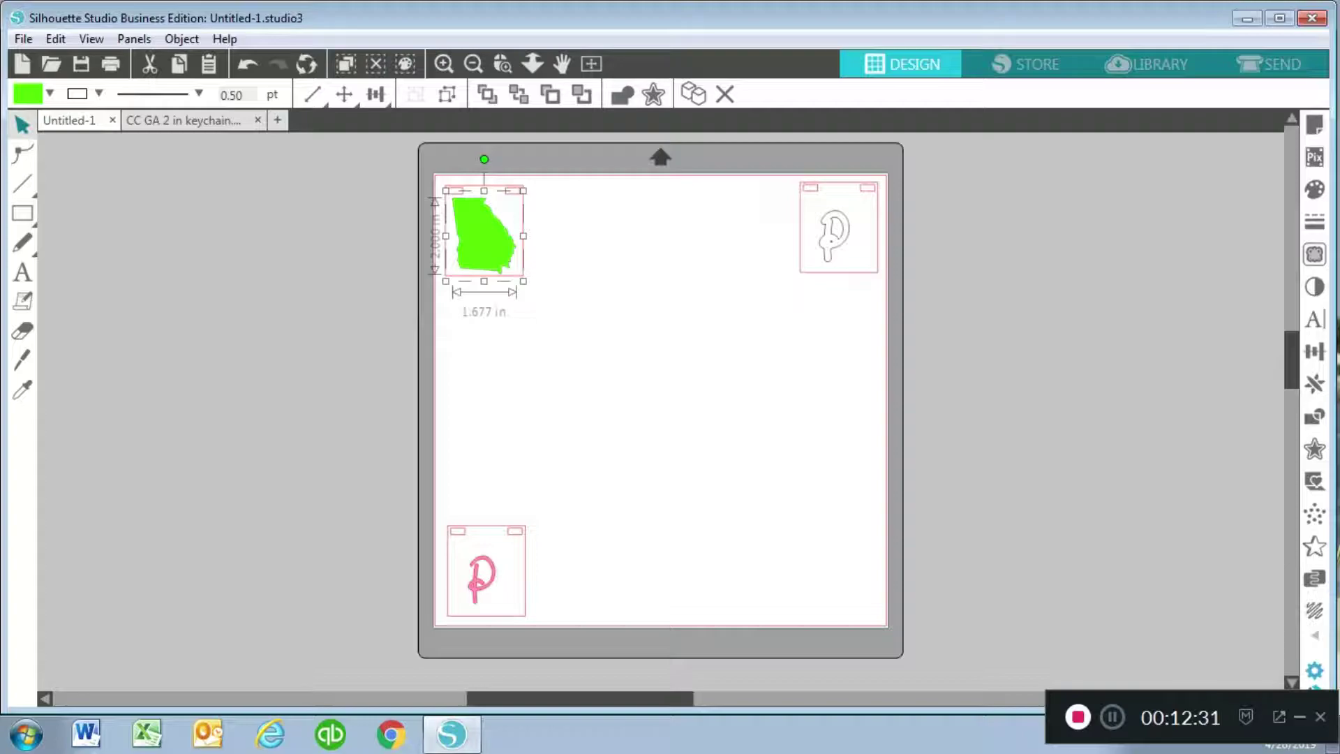
pyautogui.press('t')
pyautogui.click(21, 272)
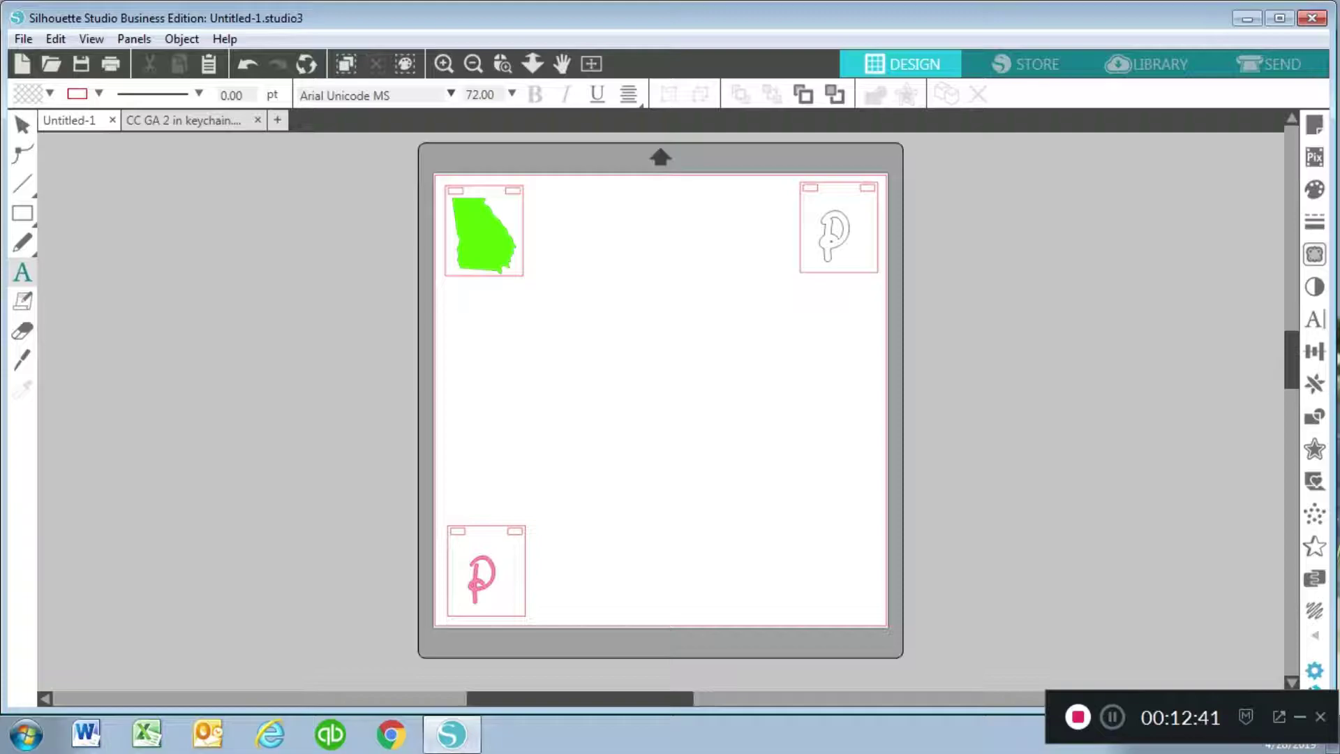
pyautogui.click(453, 300)
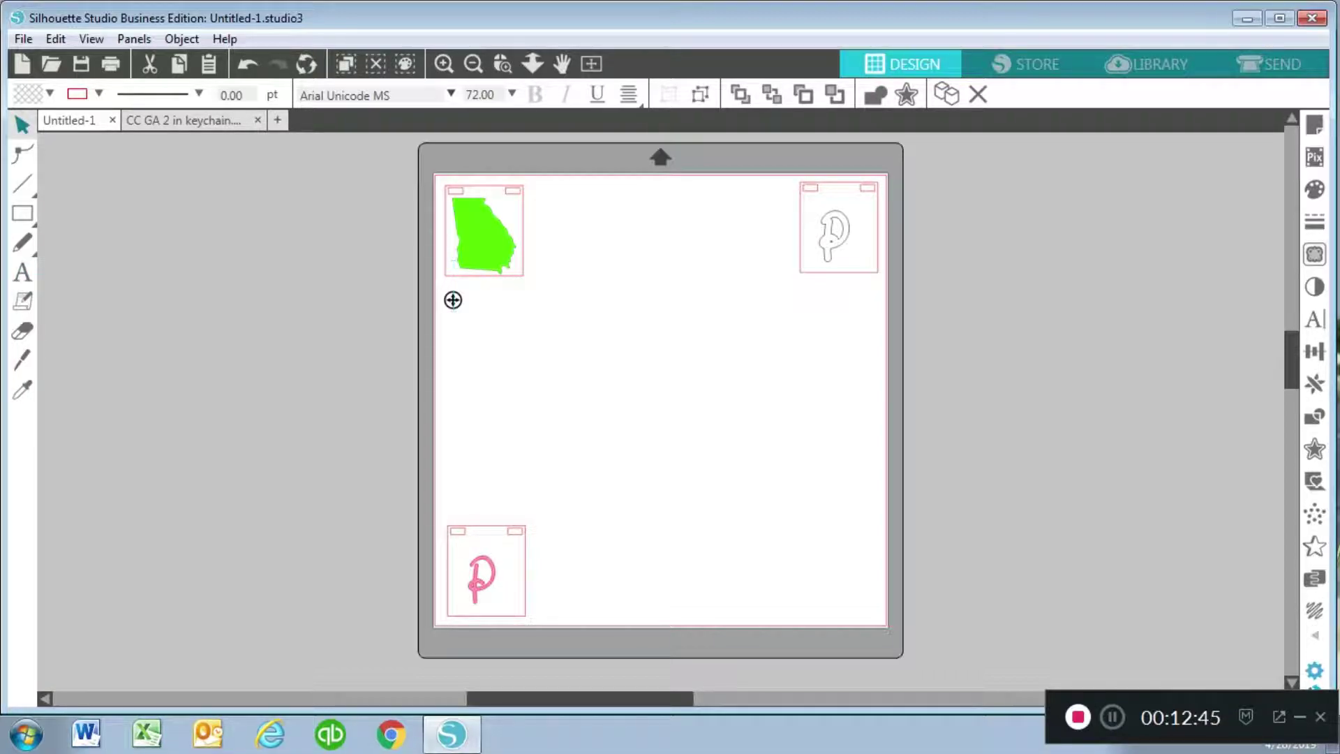
pyautogui.doubleClick(453, 300)
pyautogui.moveTo(453, 300); pyautogui.dragTo(449, 316)
pyautogui.press('Escape')
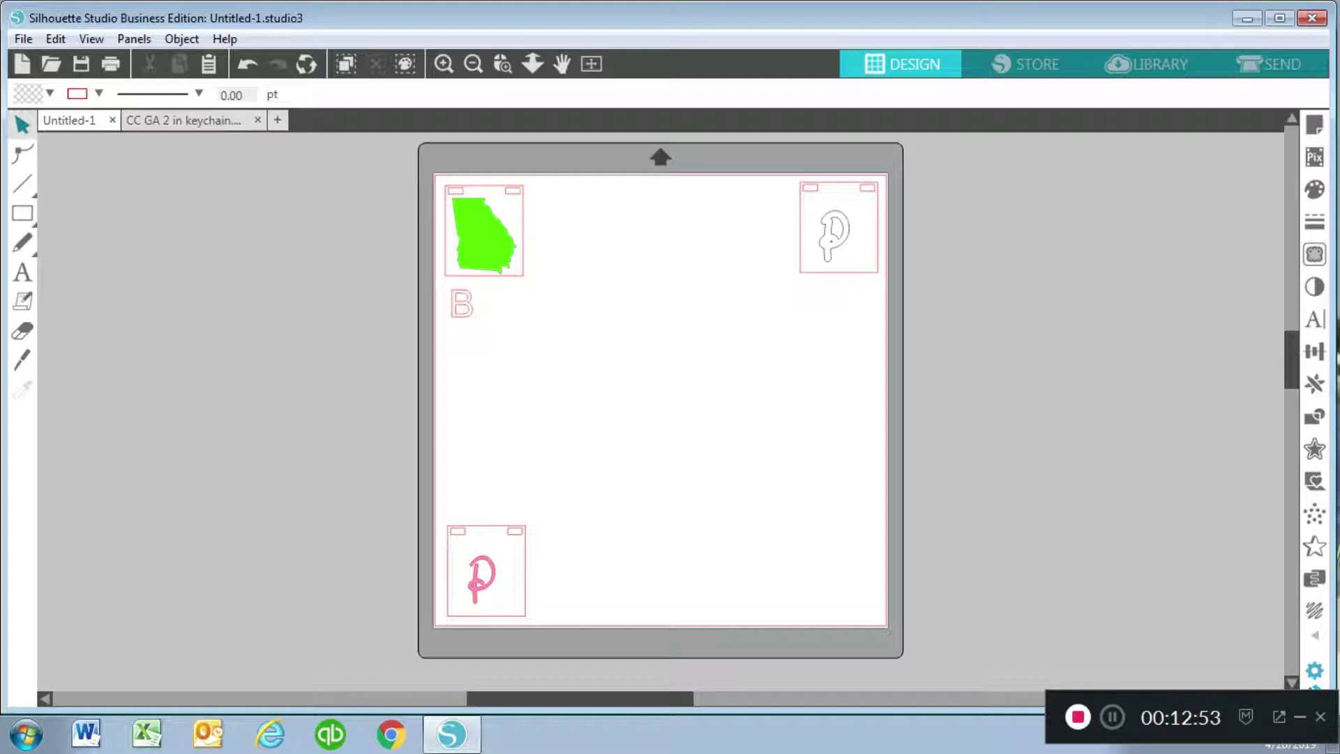
# - Duplicate the letter B and move the copy beside the framed pink P near the page's lower-left corner
pyautogui.click(462, 303)
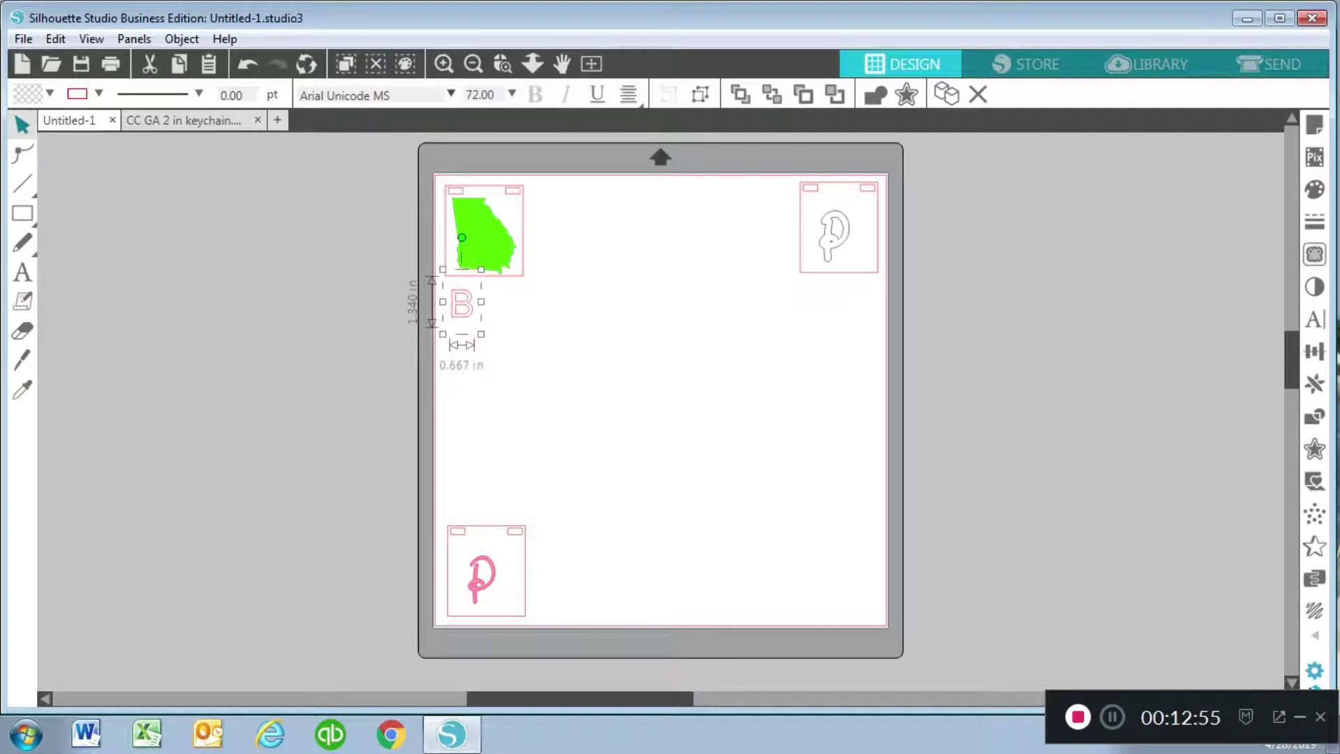
pyautogui.click(23, 389)
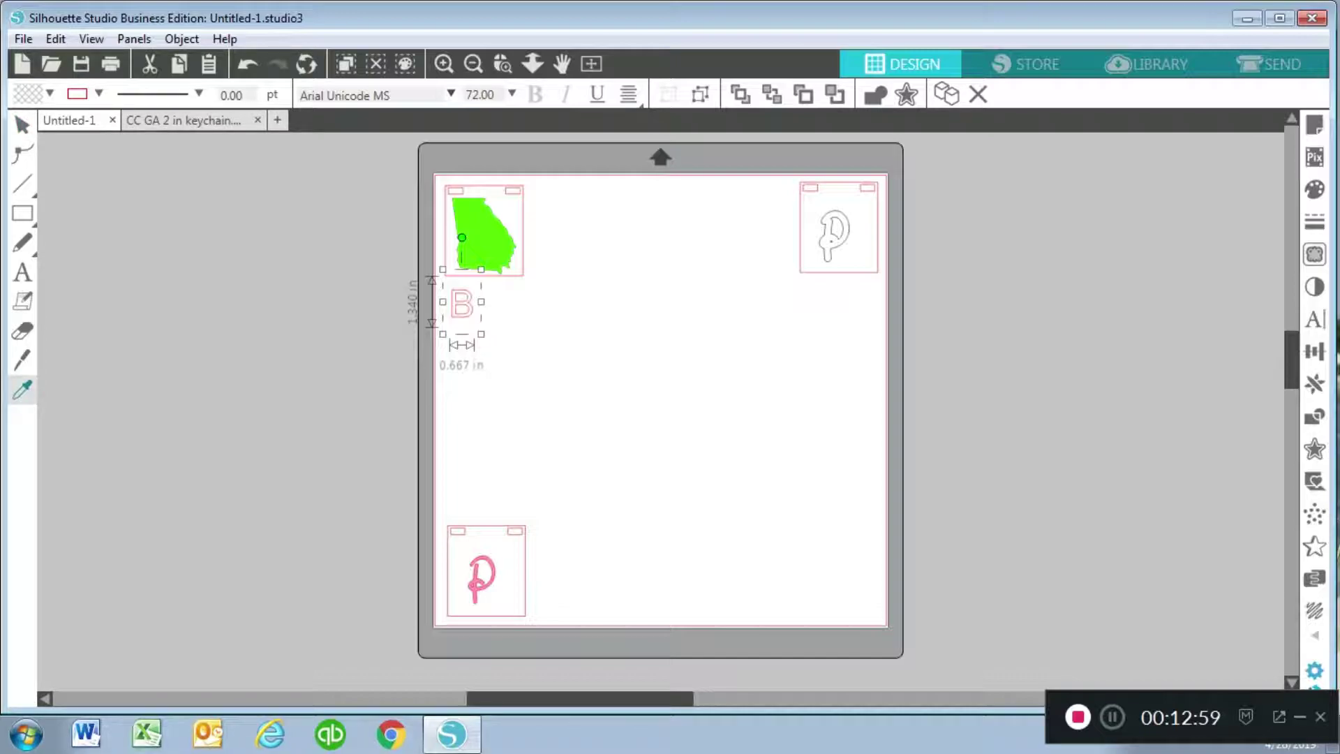
pyautogui.hotkey('ctrl', 'v')
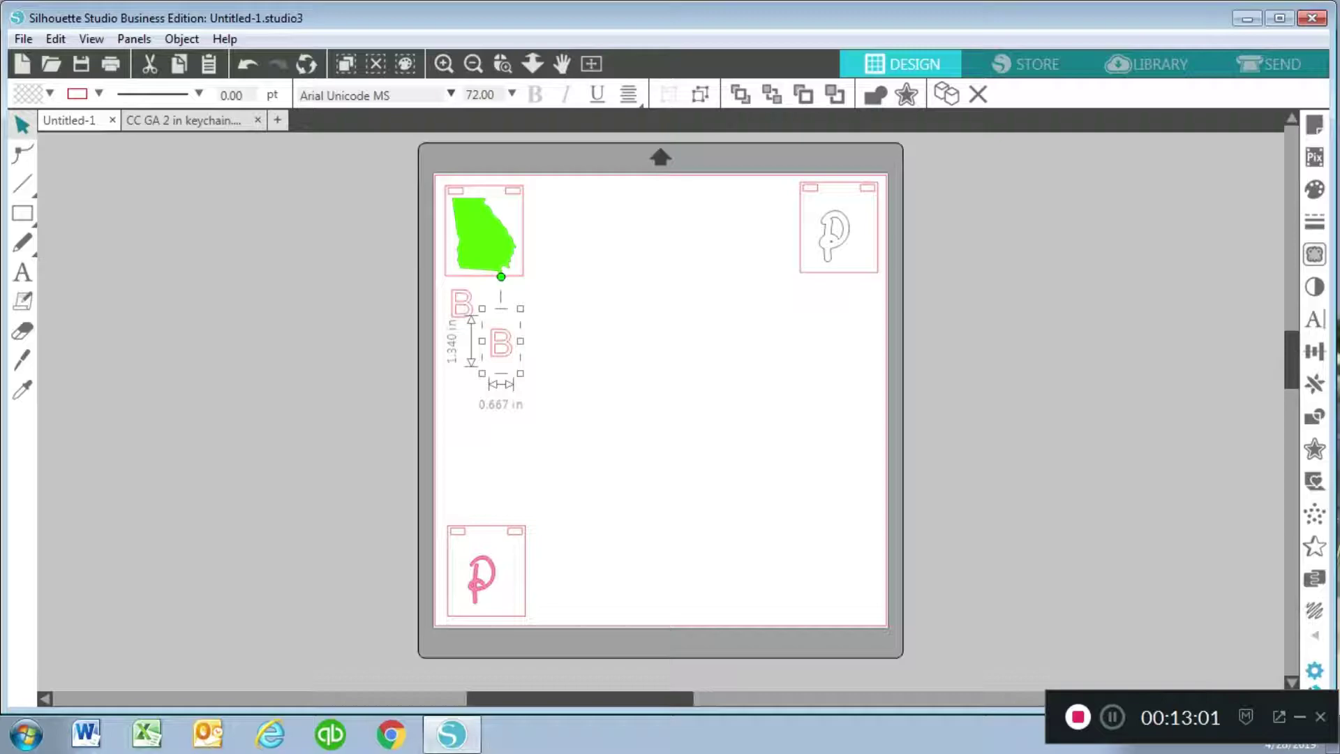
pyautogui.moveTo(501, 342); pyautogui.dragTo(549, 598)
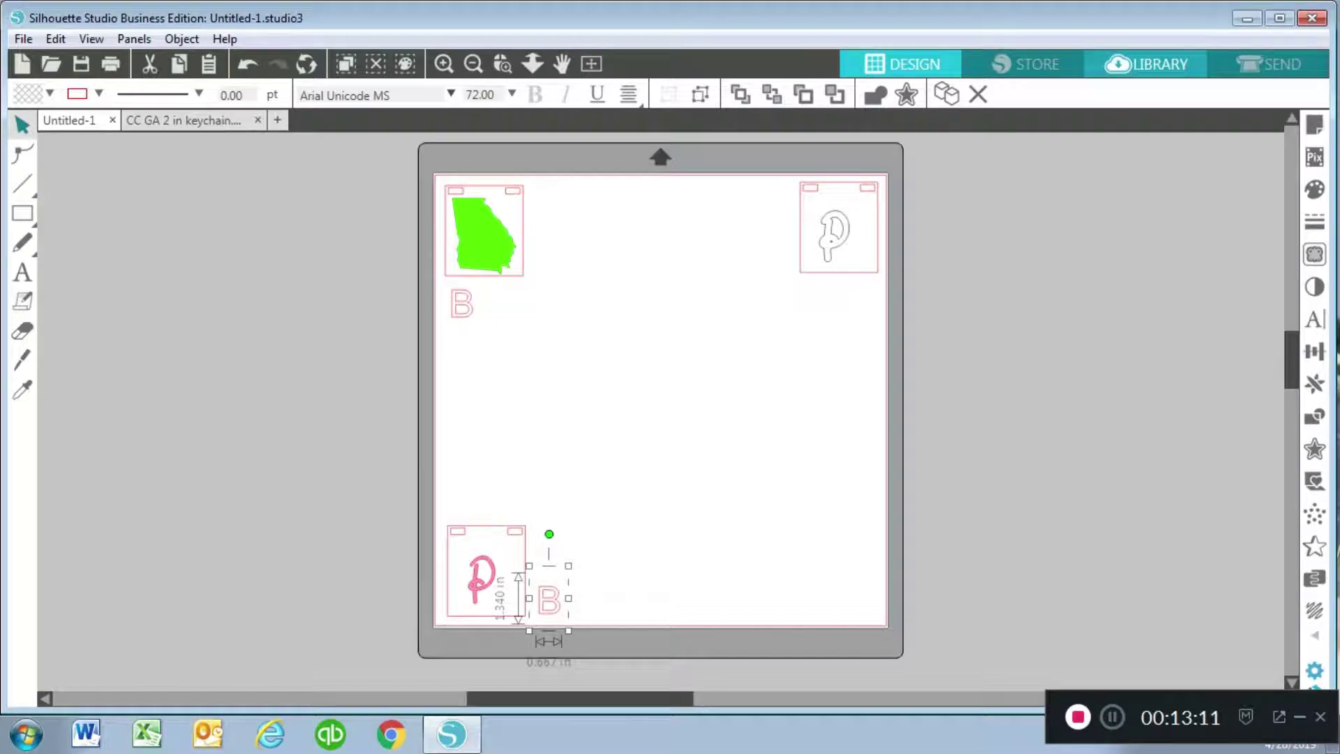
# - In the send setup, set the framed Georgia shape, P offset and pink P to No Cut, leaving both B letters active
pyautogui.click(1268, 63)
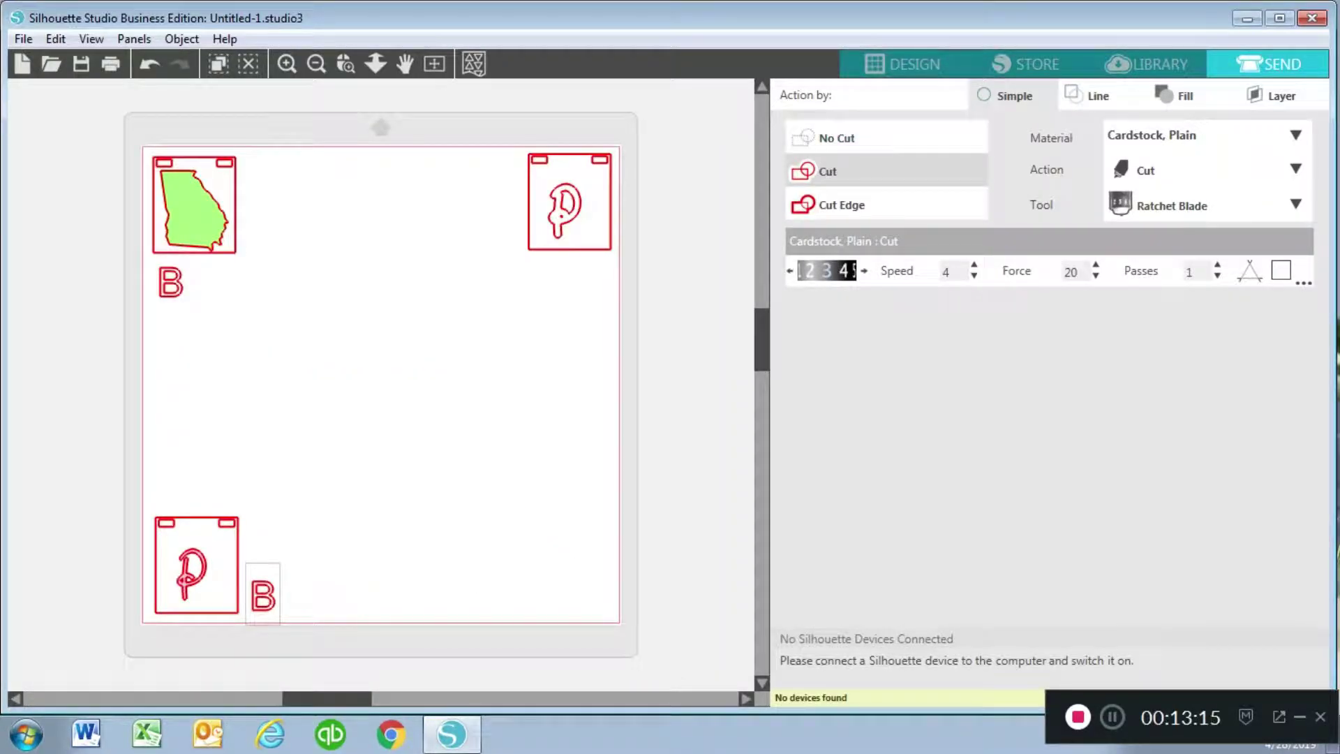
pyautogui.moveTo(653, 245); pyautogui.dragTo(504, 187)
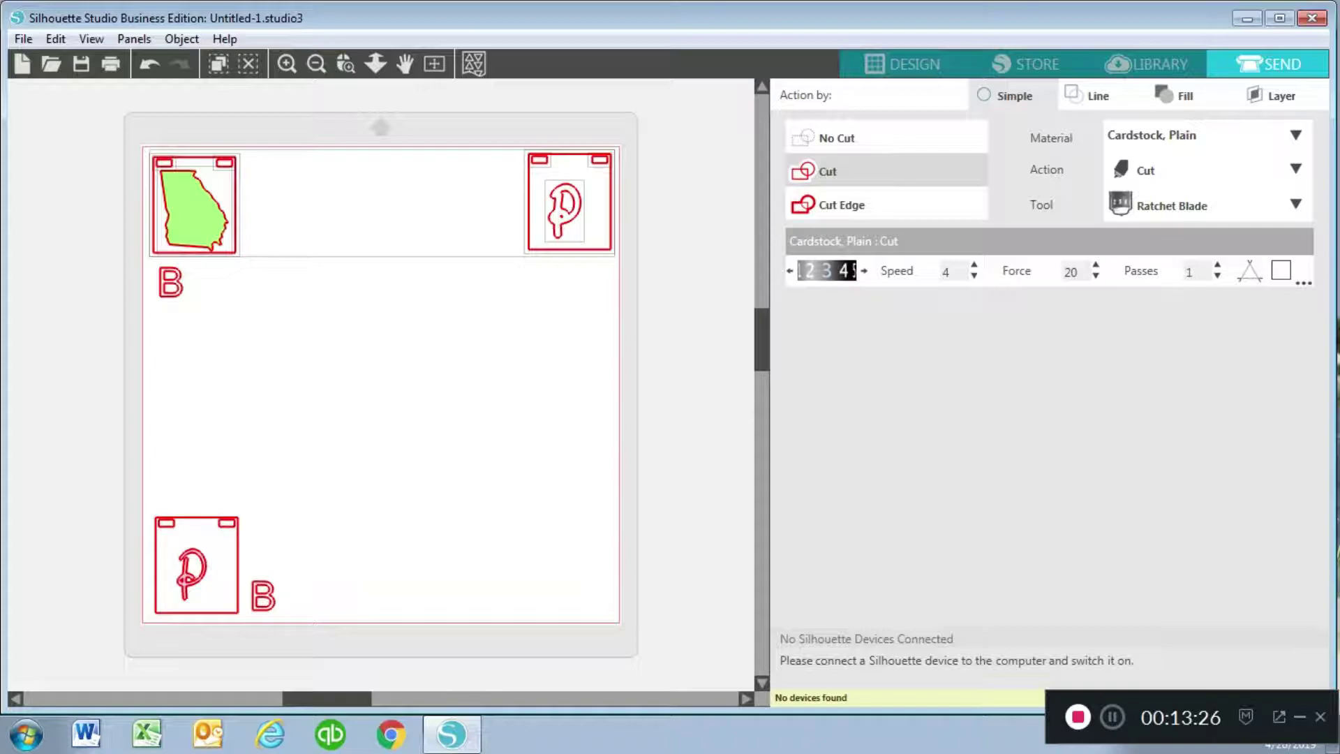
pyautogui.click(885, 137)
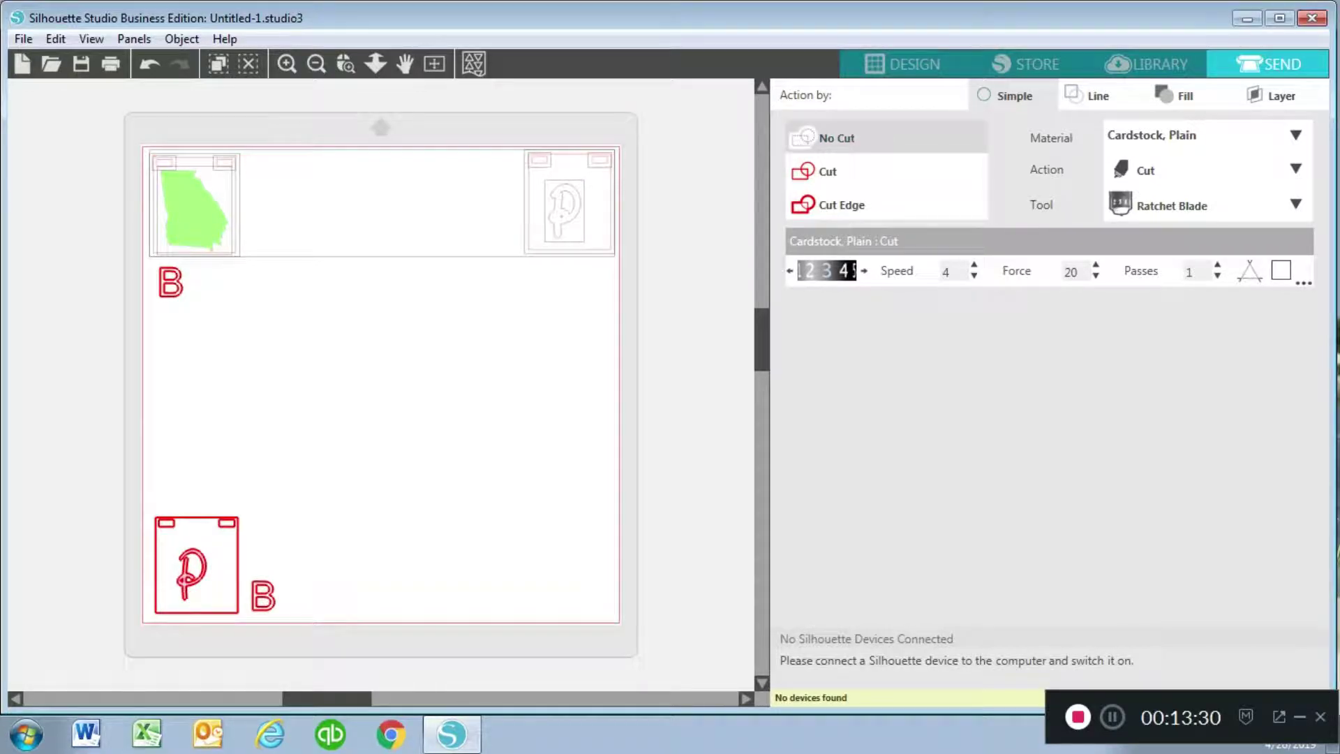
pyautogui.moveTo(135, 466); pyautogui.dragTo(241, 621)
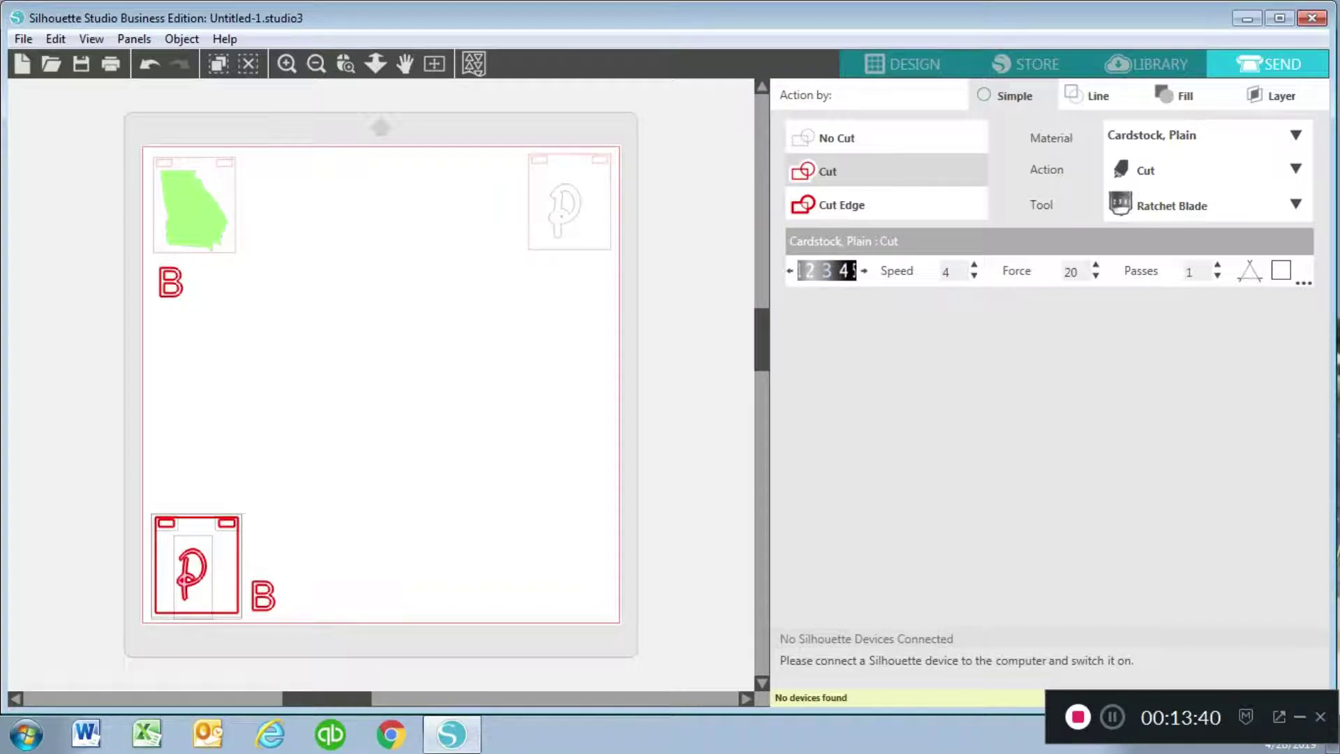
pyautogui.click(885, 138)
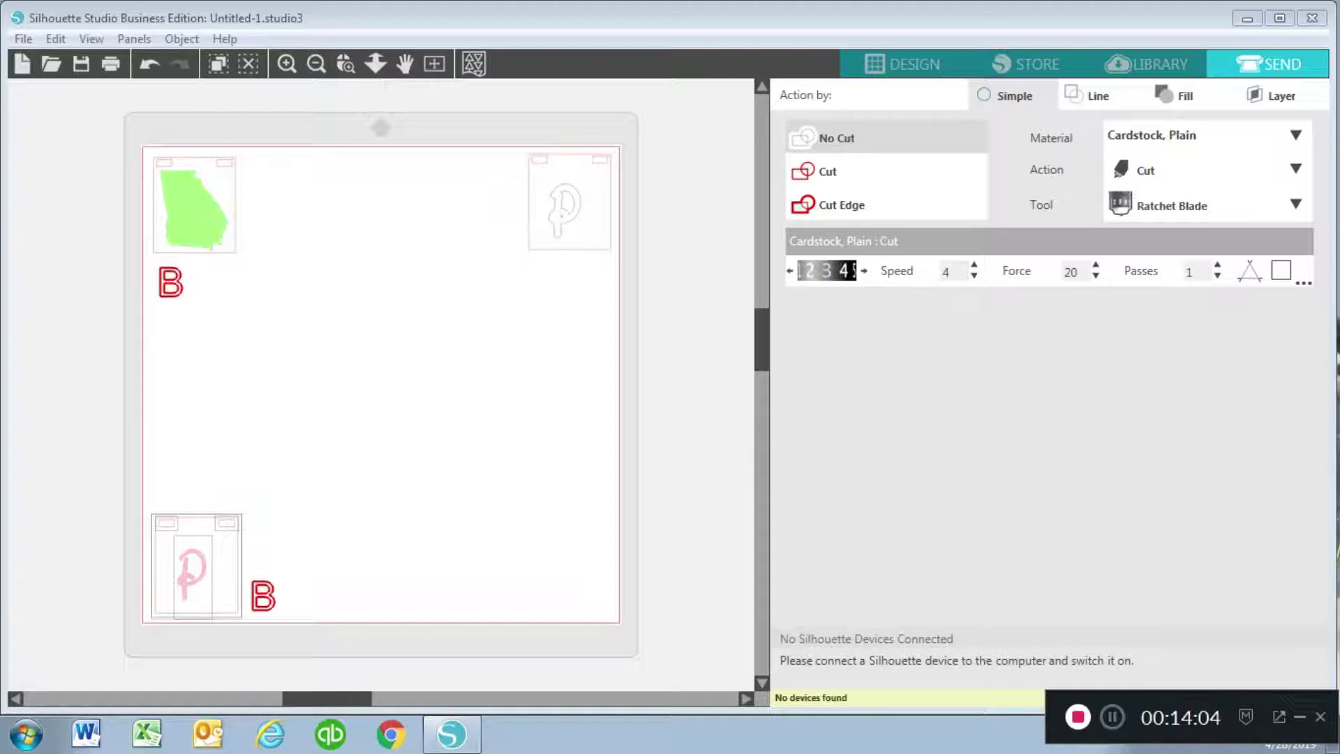
# - Set the cutting material to Vinyl, Glossy with a force of 10
pyautogui.click(1206, 205)
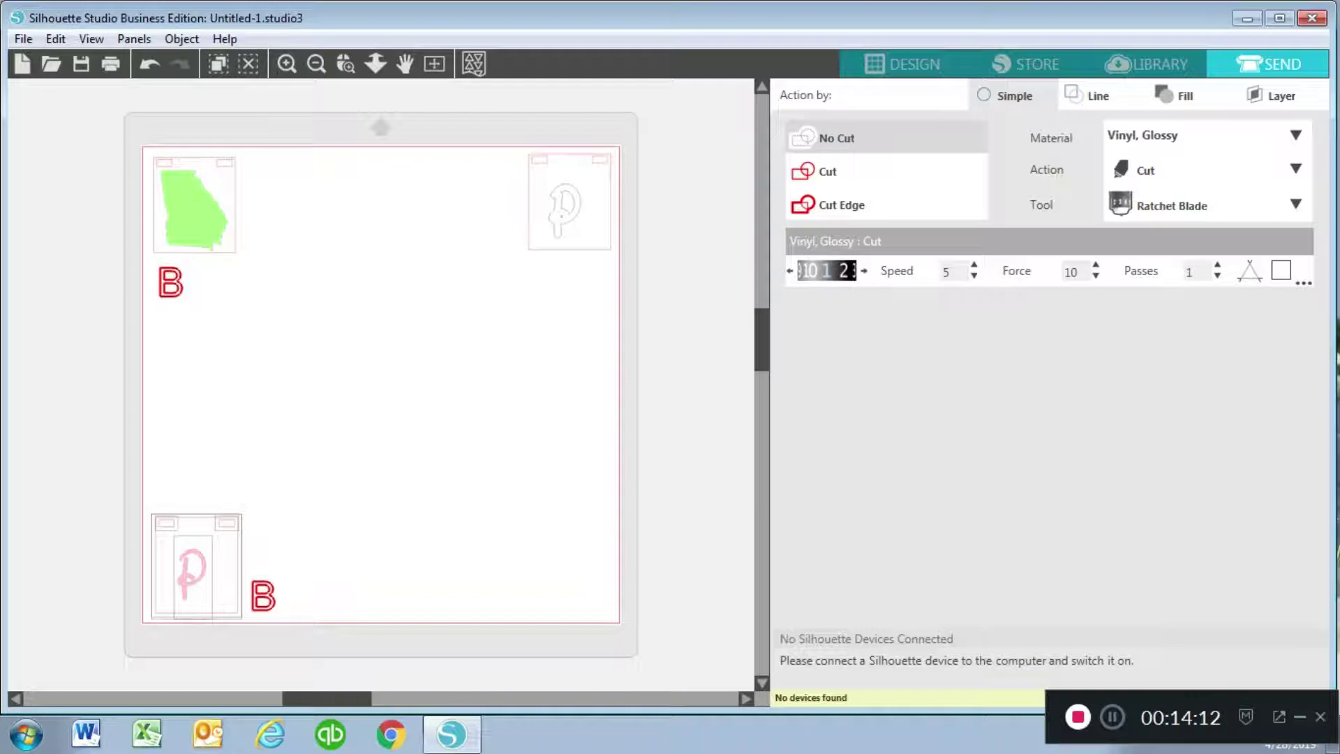
pyautogui.press('Down')
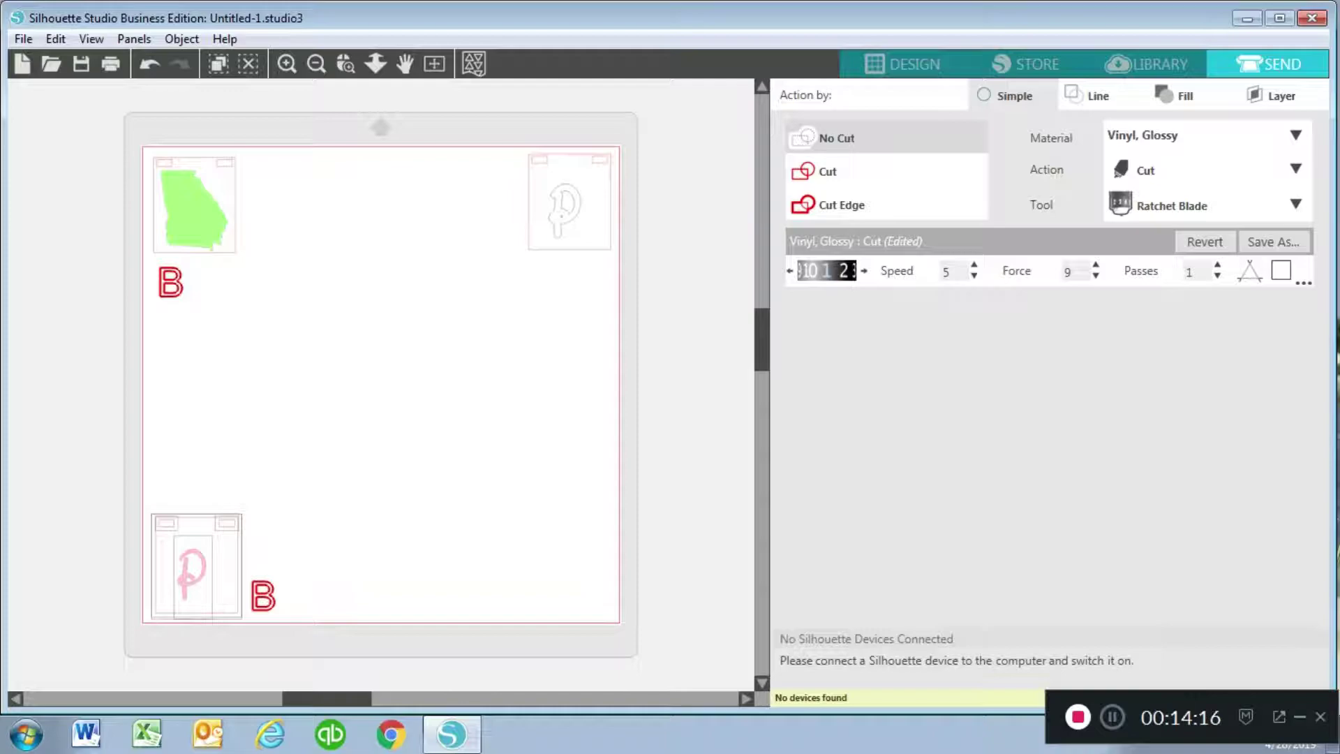
pyautogui.press('Up')
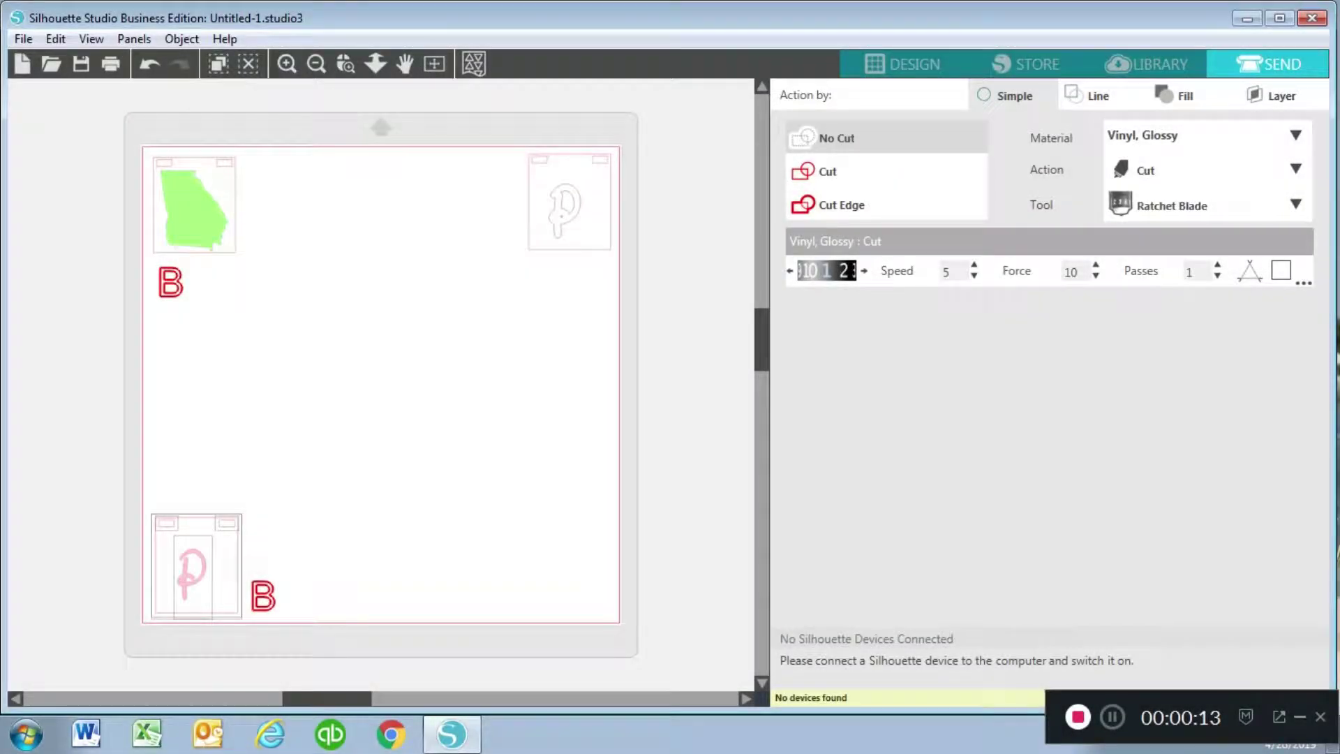
# - Set both B test letters to No Cut
pyautogui.moveTo(292, 639); pyautogui.dragTo(254, 578)
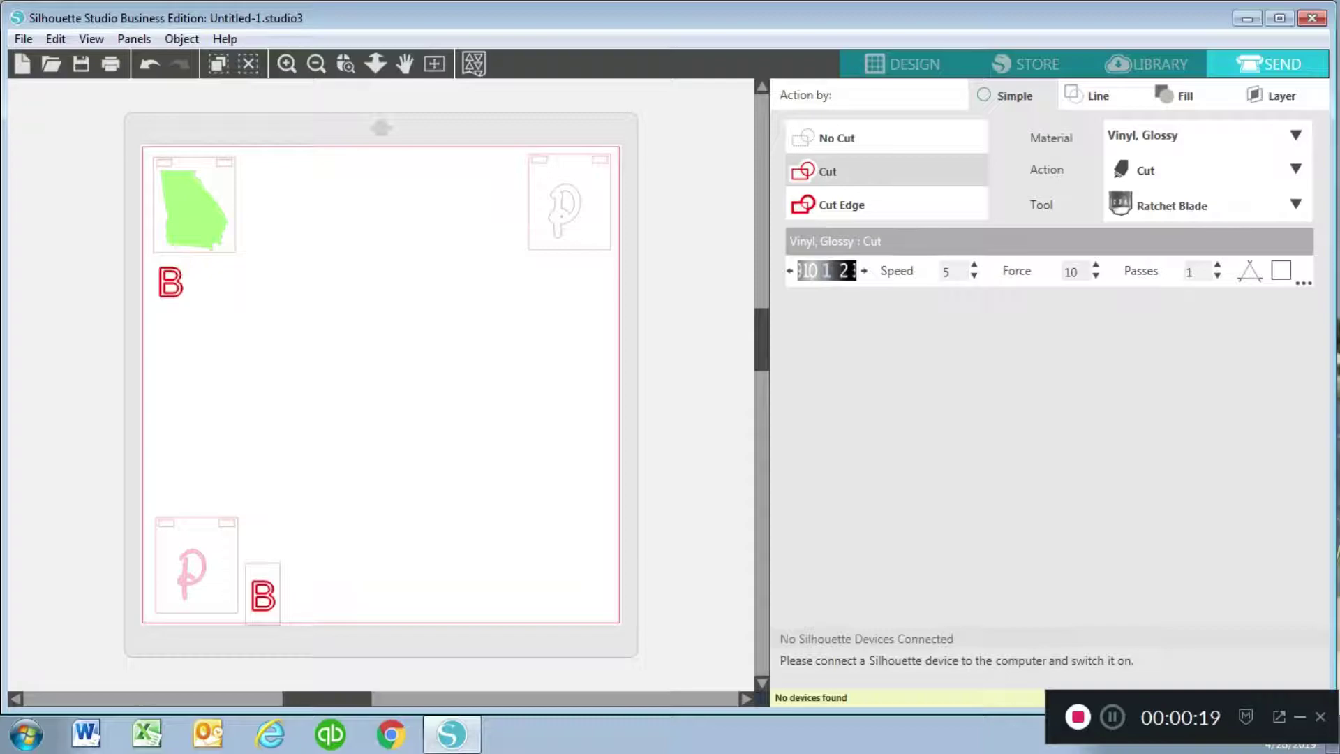
pyautogui.click(836, 138)
pyautogui.moveTo(203, 312); pyautogui.dragTo(165, 277)
pyautogui.click(836, 137)
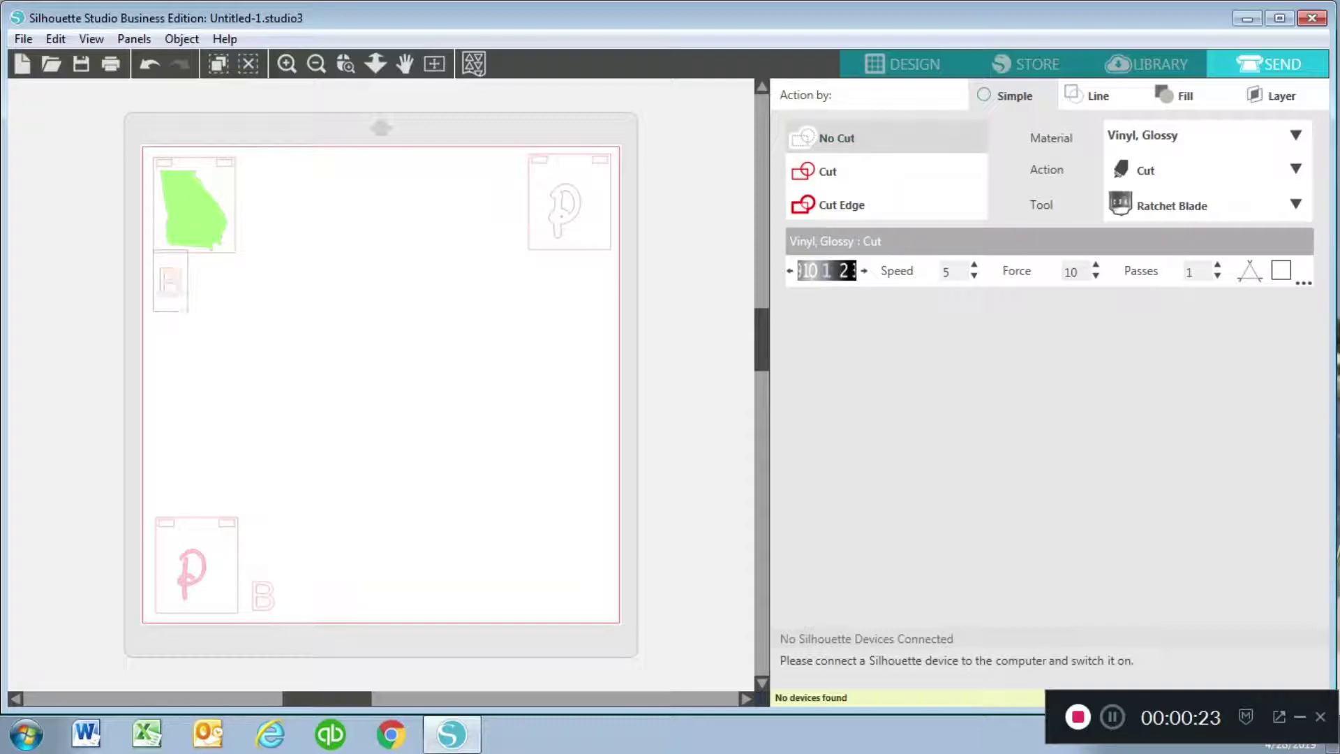
# - Set the framed Georgia shape, P offset and pink P with their frames and corner rectangles to Cut
pyautogui.moveTo(624, 145); pyautogui.dragTo(145, 253)
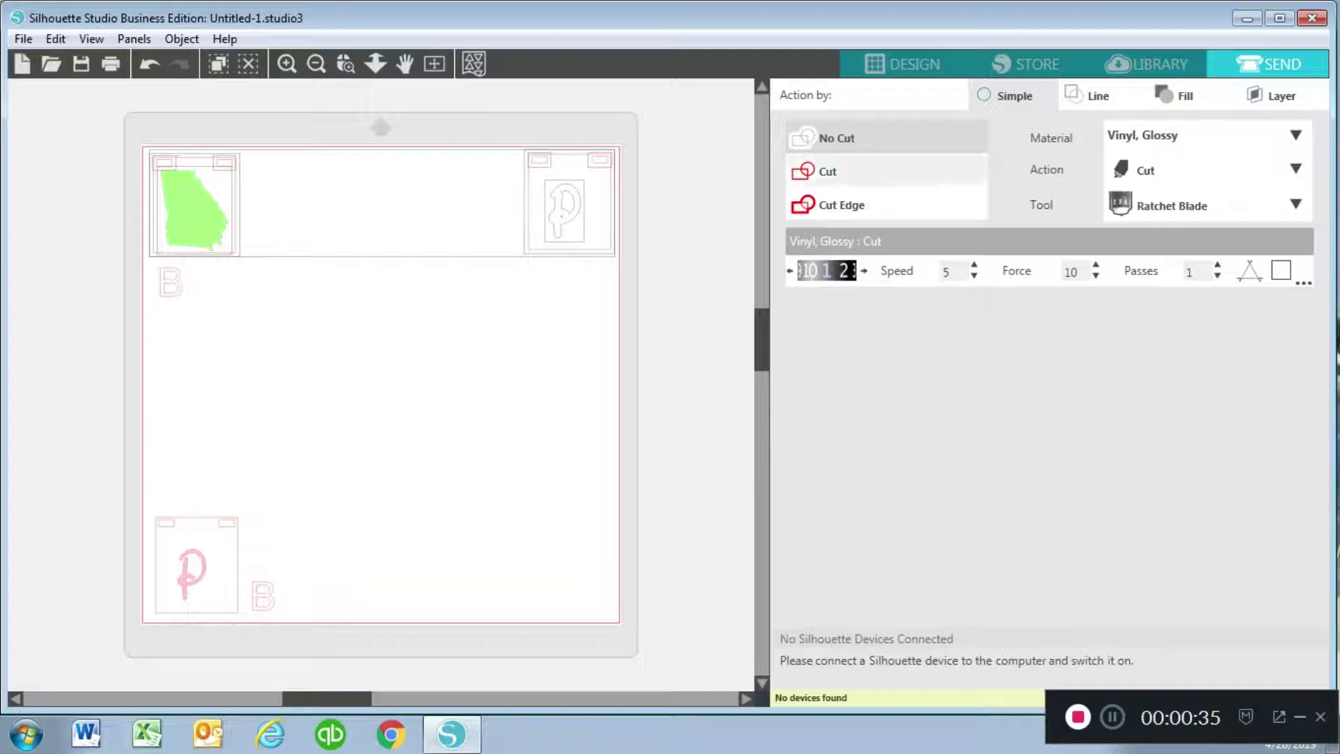
pyautogui.click(827, 171)
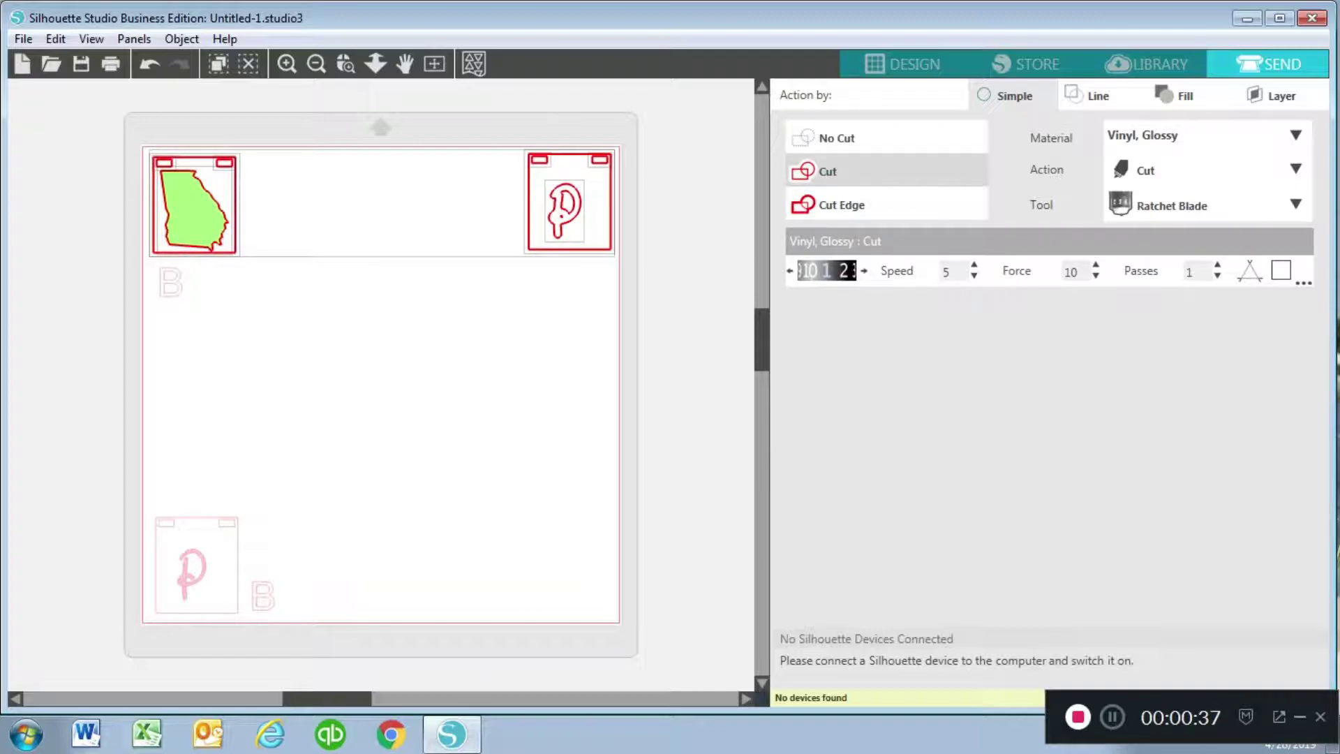
pyautogui.moveTo(263, 504); pyautogui.dragTo(141, 568)
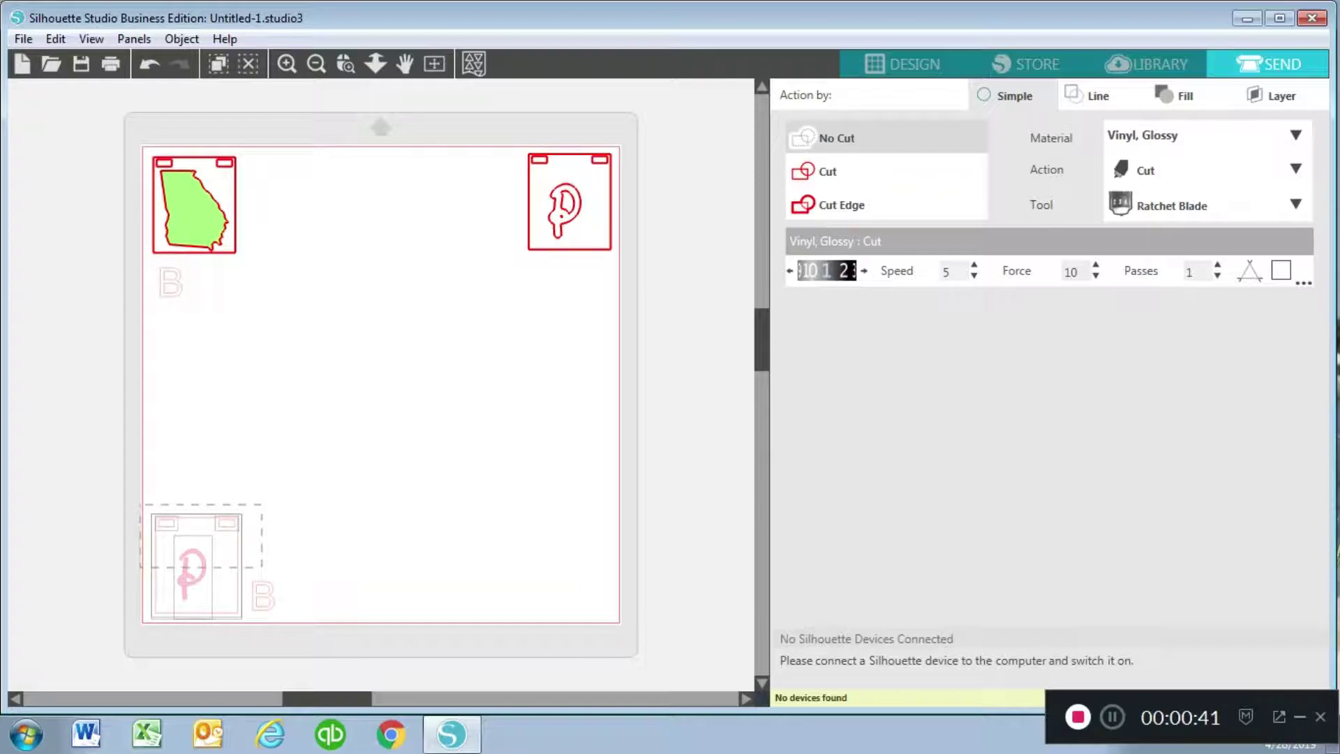
pyautogui.moveTo(145, 489); pyautogui.dragTo(240, 620)
pyautogui.click(827, 171)
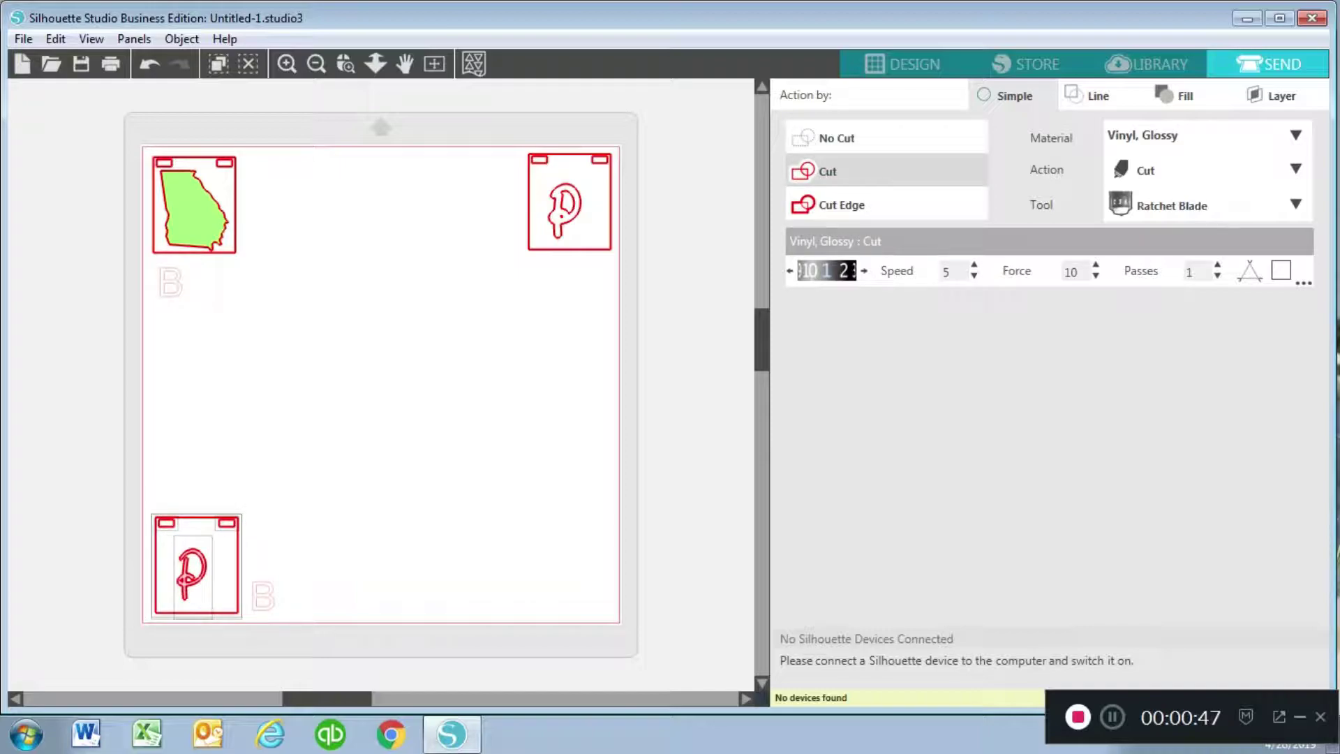